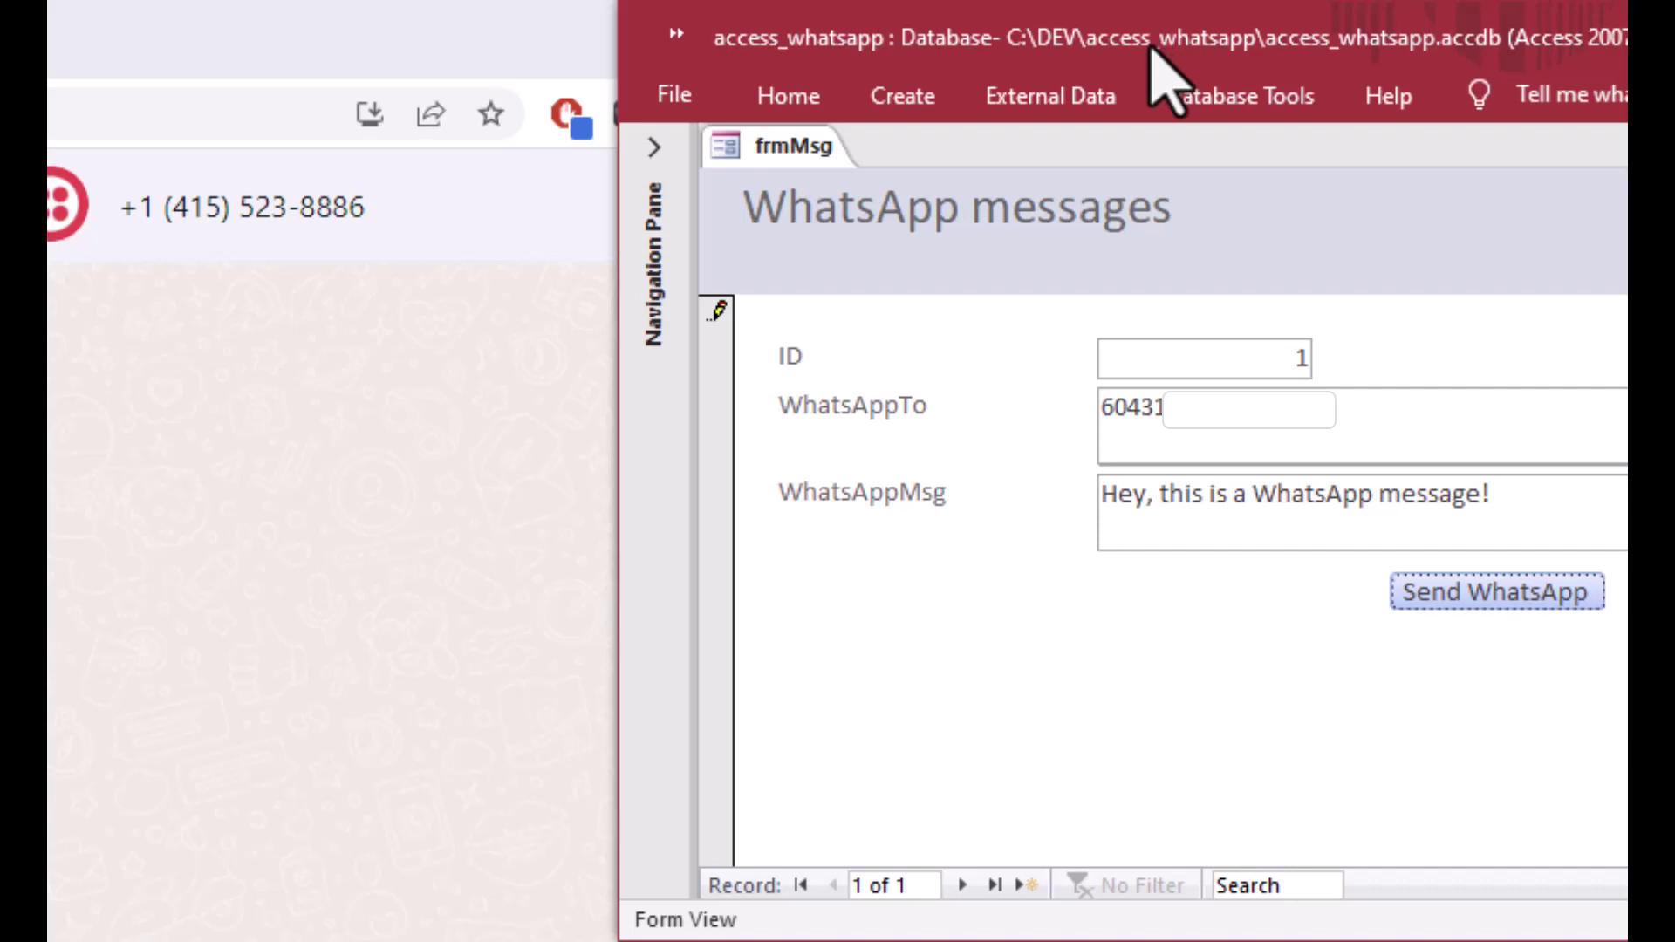
# Send the form's current message over WhatsApp, resending it after moving the Access window
pyautogui.click(1507, 599)
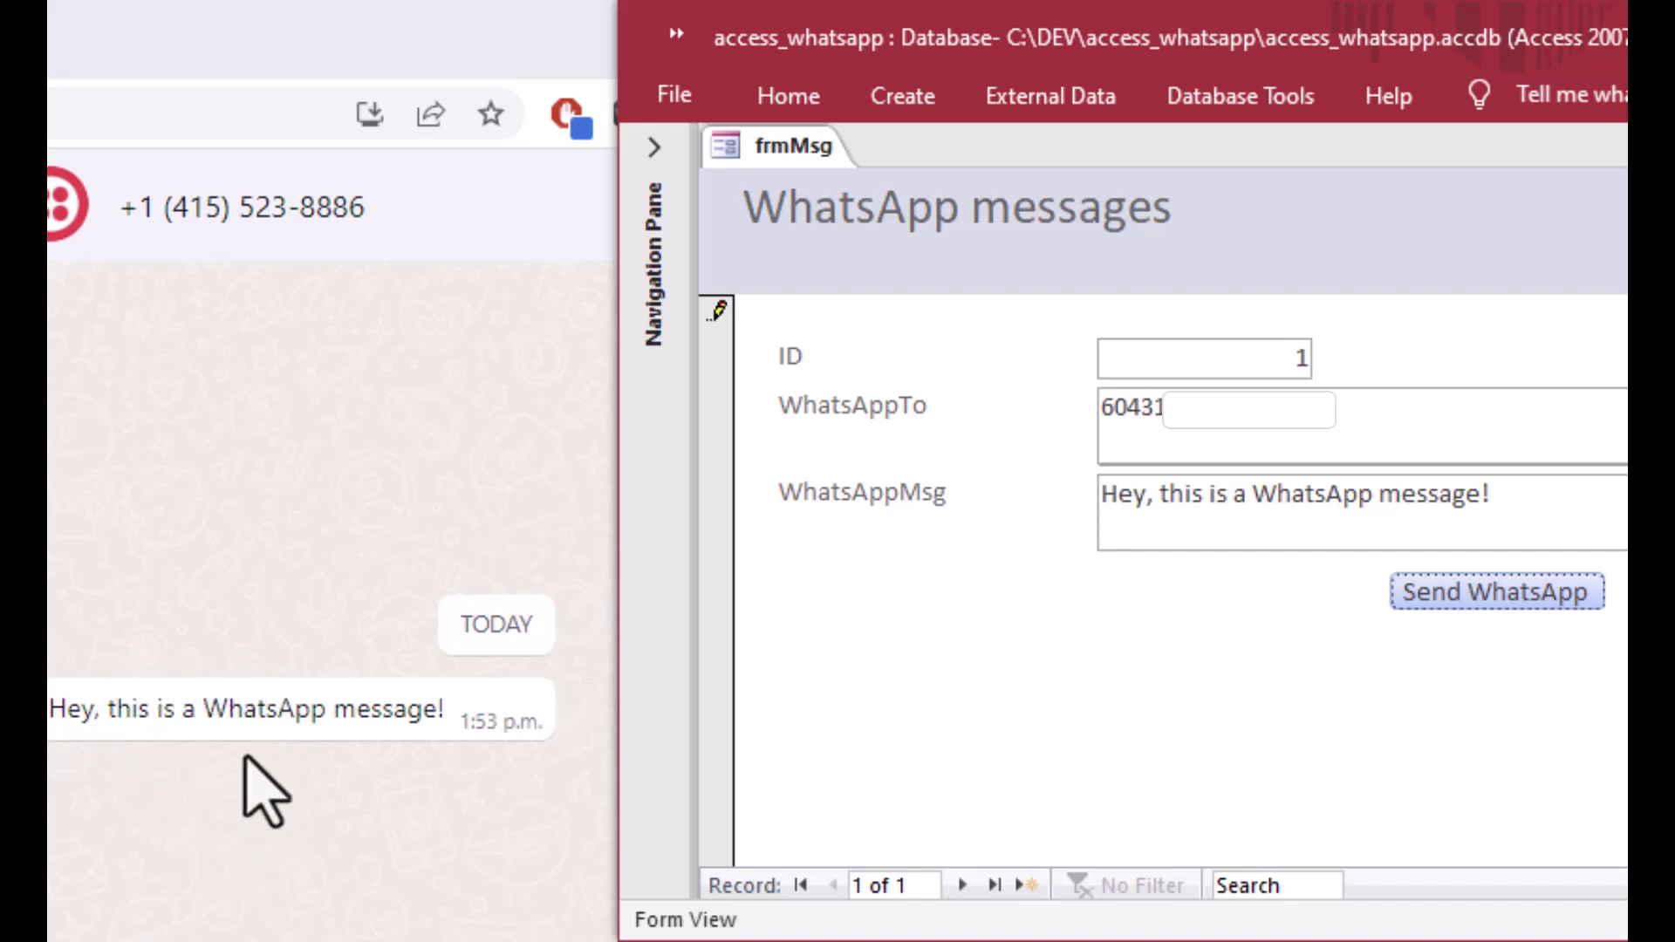
pyautogui.moveTo(1352, 37); pyautogui.dragTo(1302, 51)
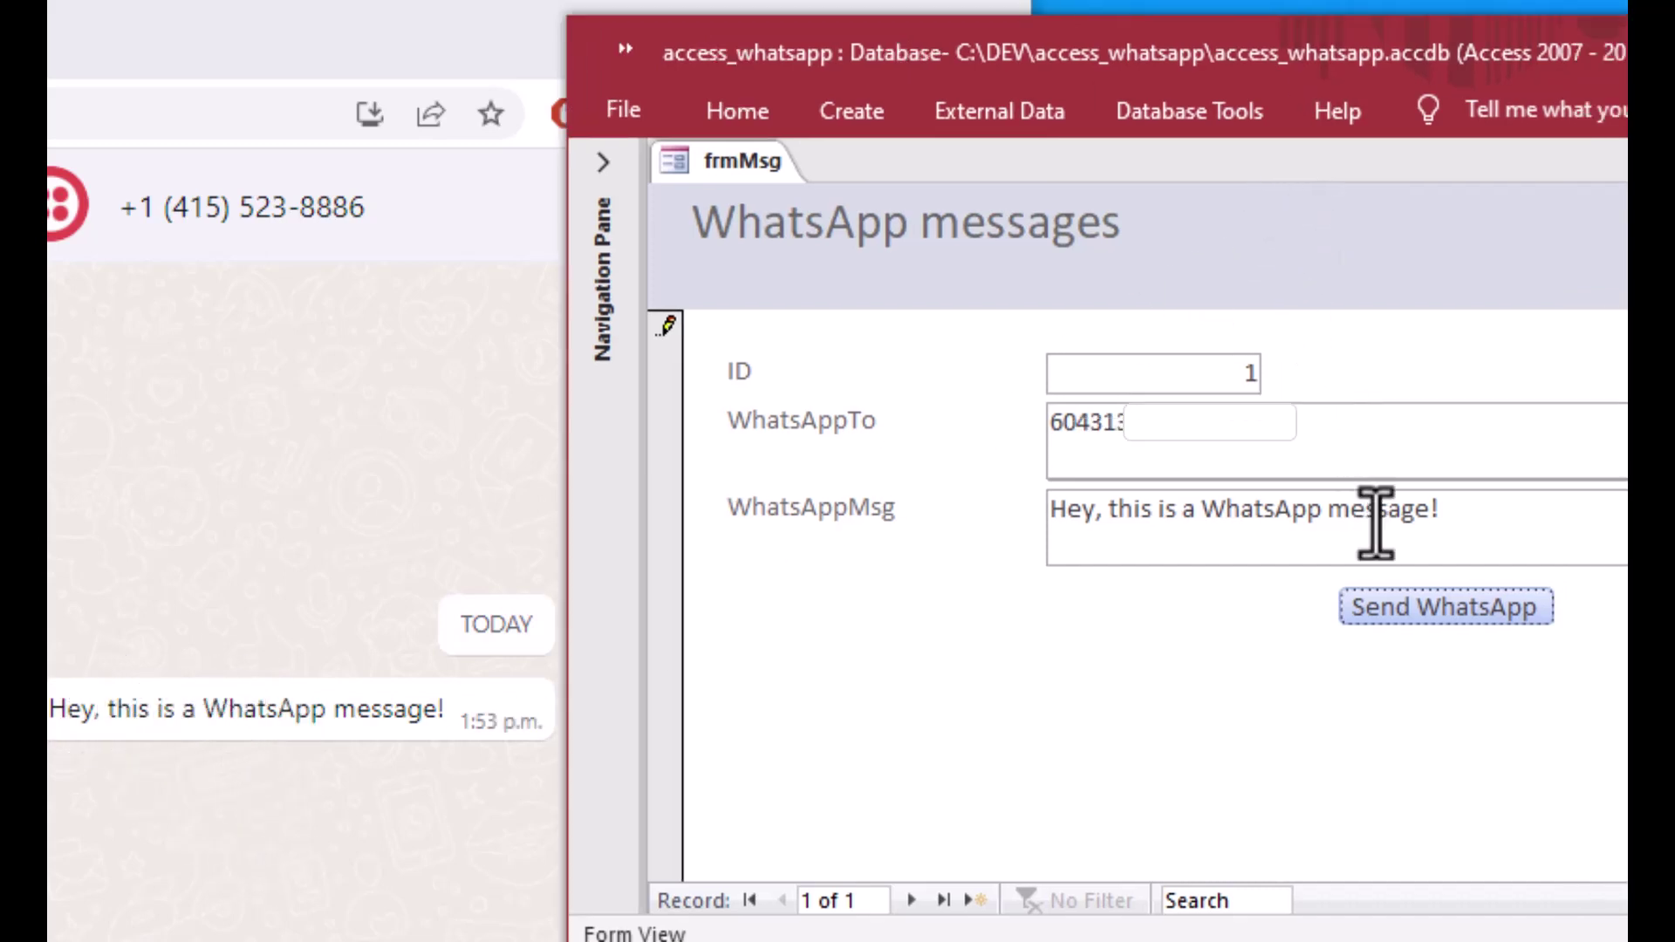
pyautogui.click(1408, 613)
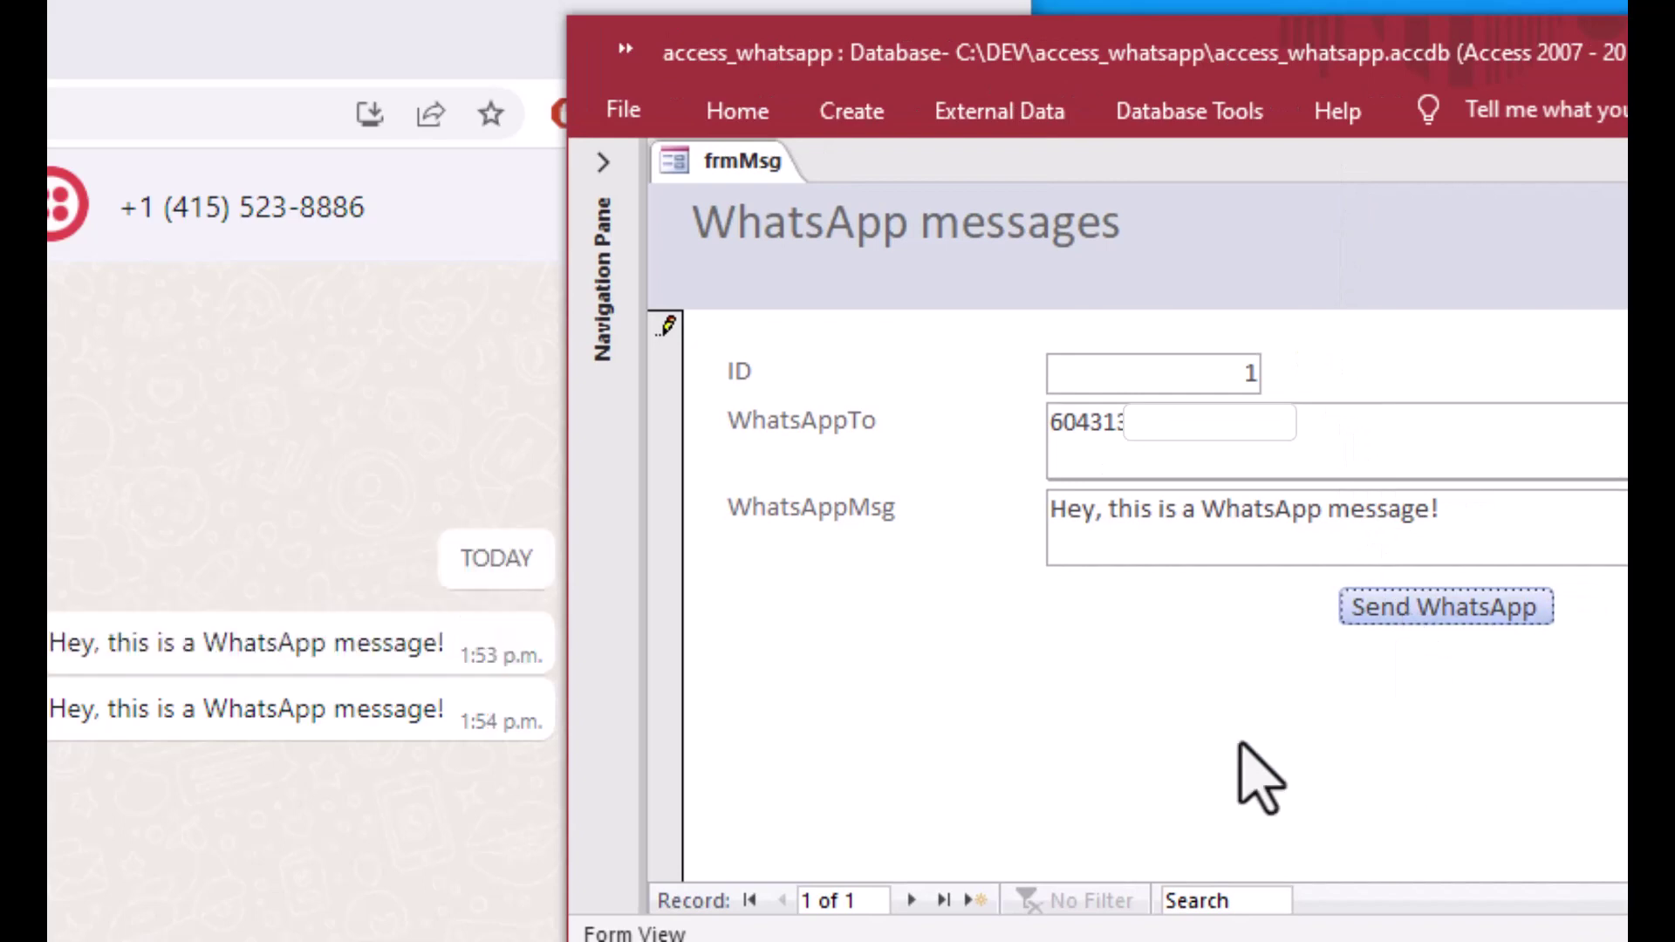
# Add a new record with the copied recipient number and 'This is a different message!', then send it
pyautogui.click(1467, 520)
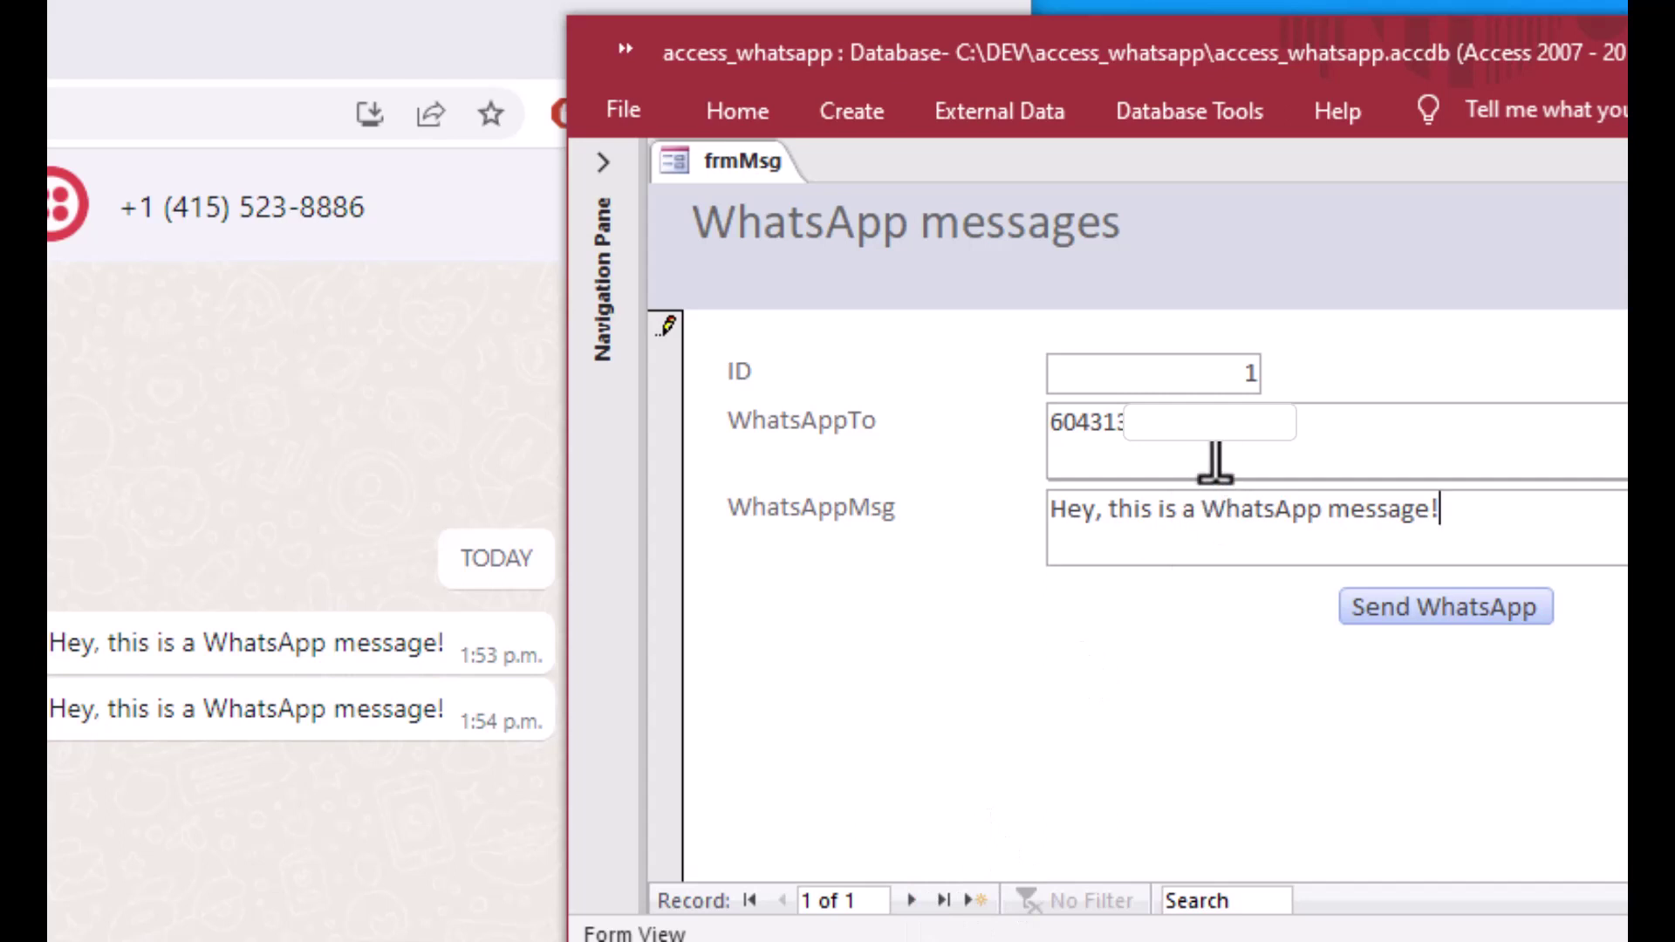
pyautogui.moveTo(1216, 456); pyautogui.dragTo(925, 433)
pyautogui.hotkey('ctrl', 'c')
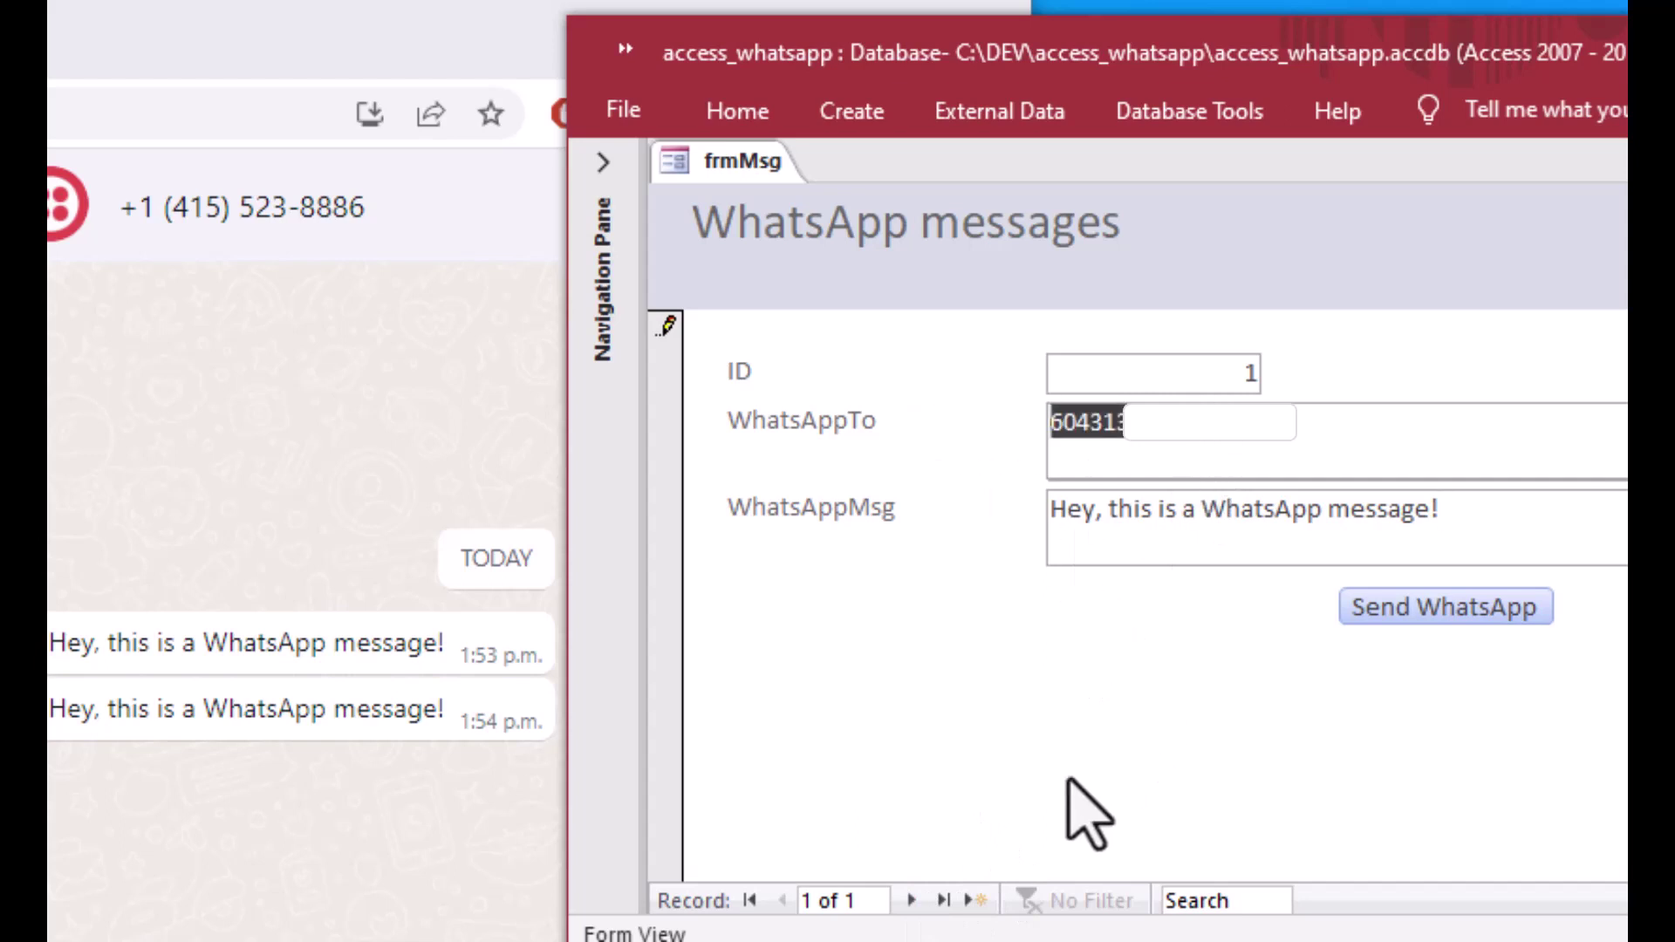
pyautogui.click(911, 900)
pyautogui.click(1157, 454)
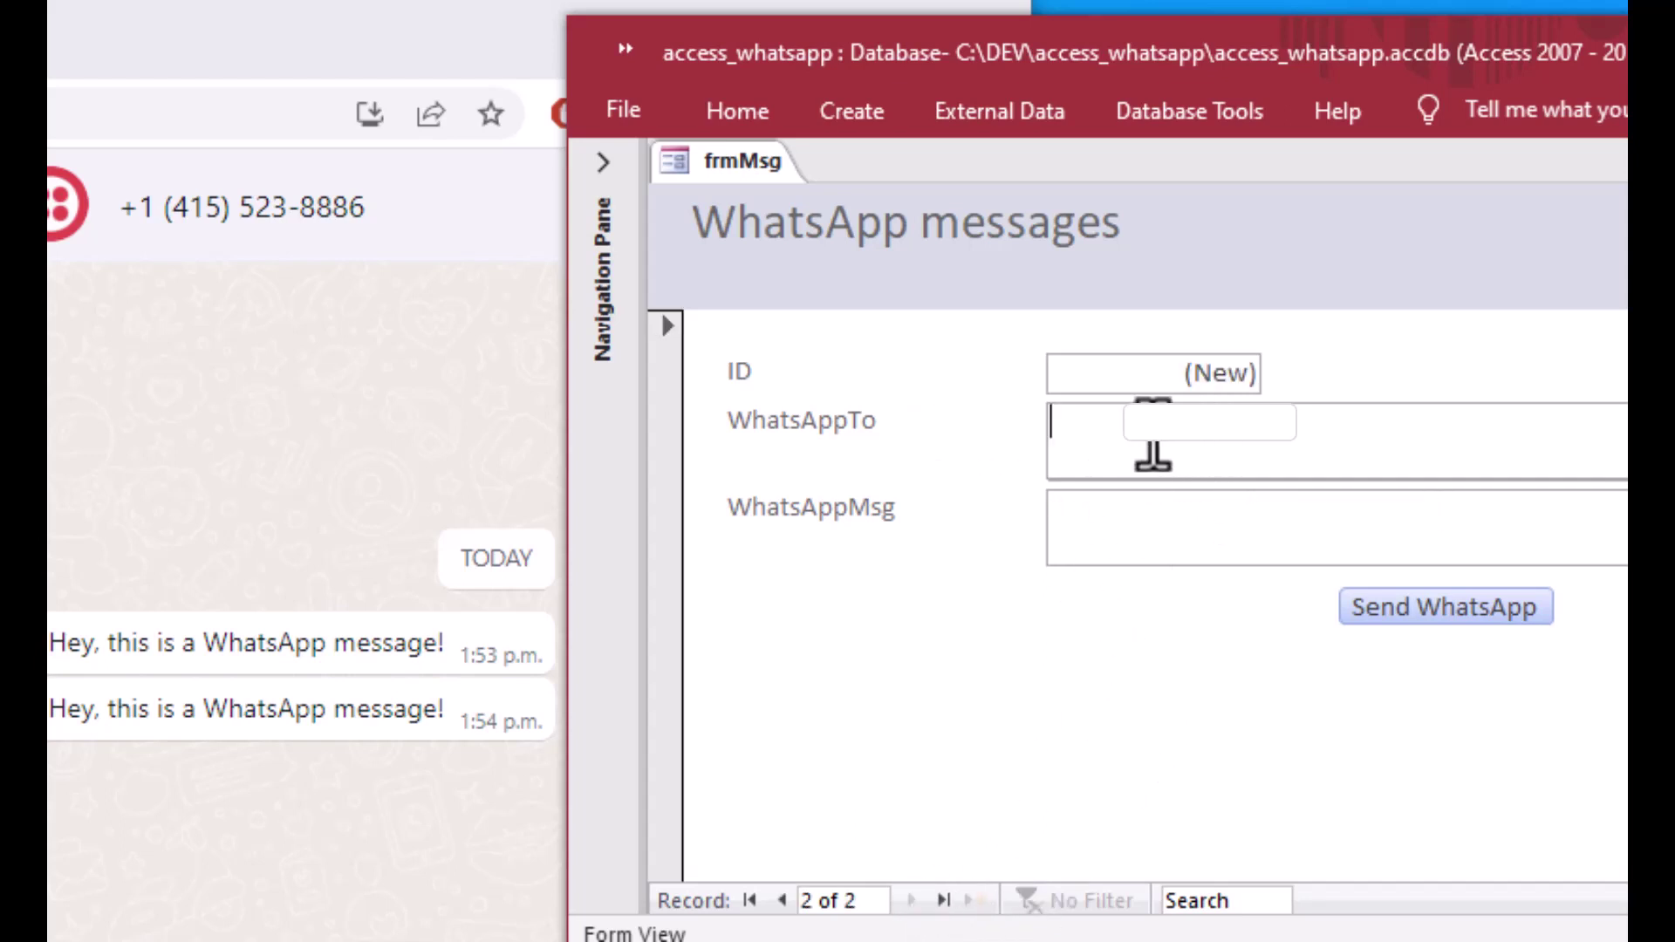
pyautogui.hotkey('ctrl', 'v')
pyautogui.click(1169, 519)
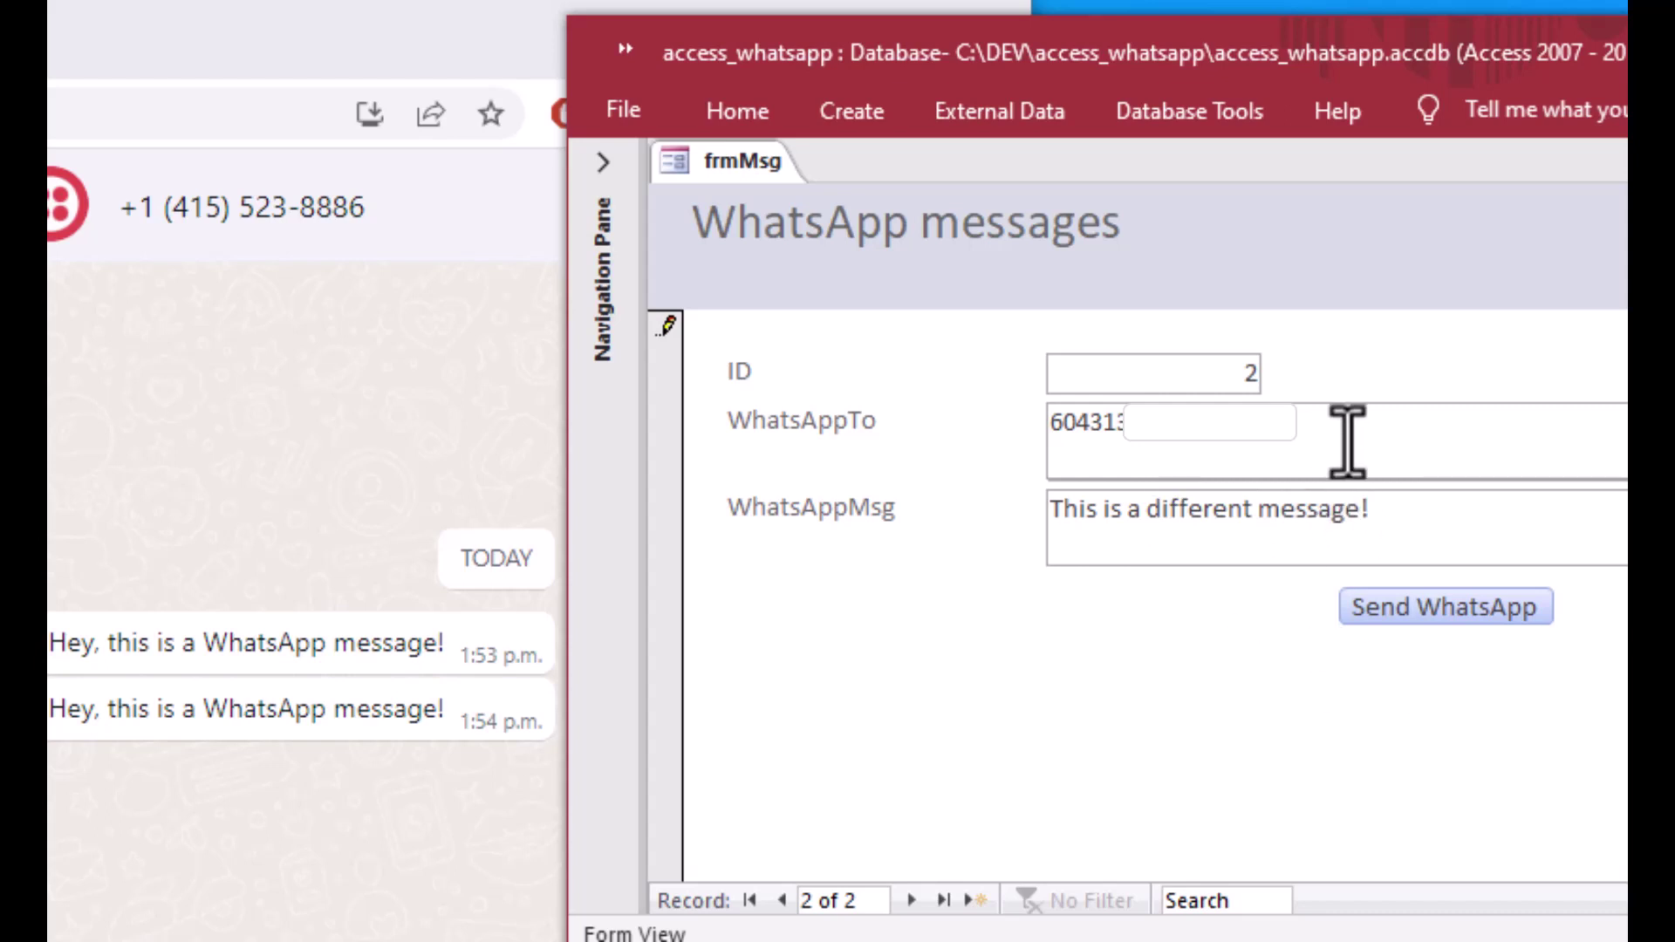
pyautogui.click(1444, 609)
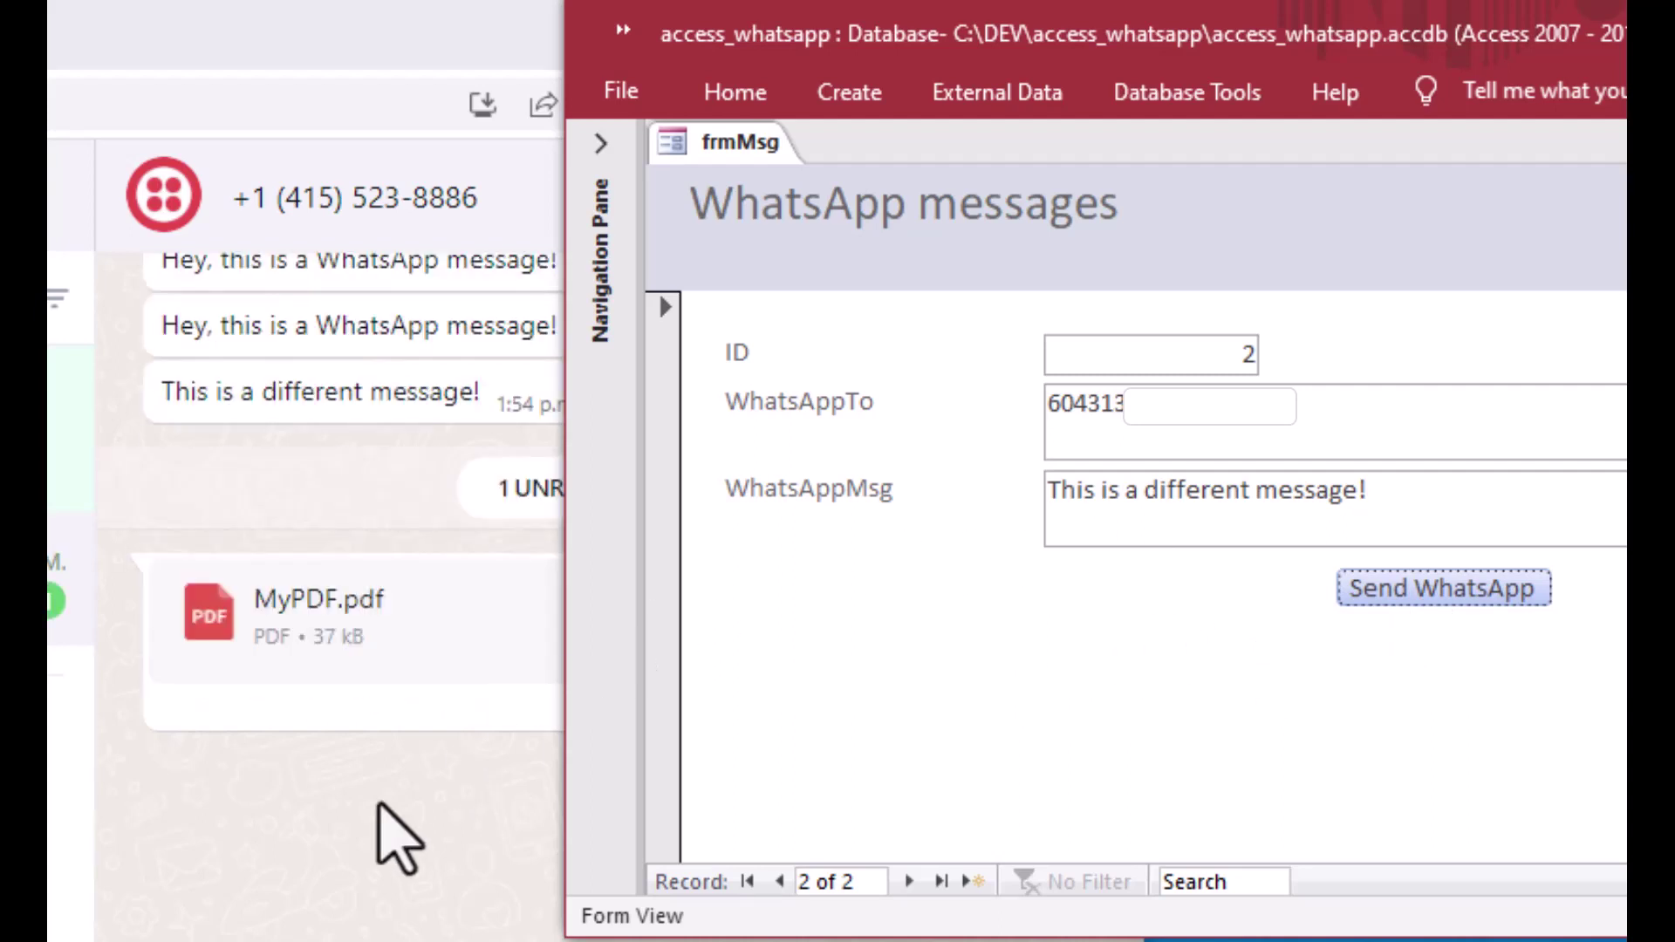
# Download the MyPDF.pdf attachment from the chat and open MyPDF (1).pdf from Downloads
pyautogui.click(397, 838)
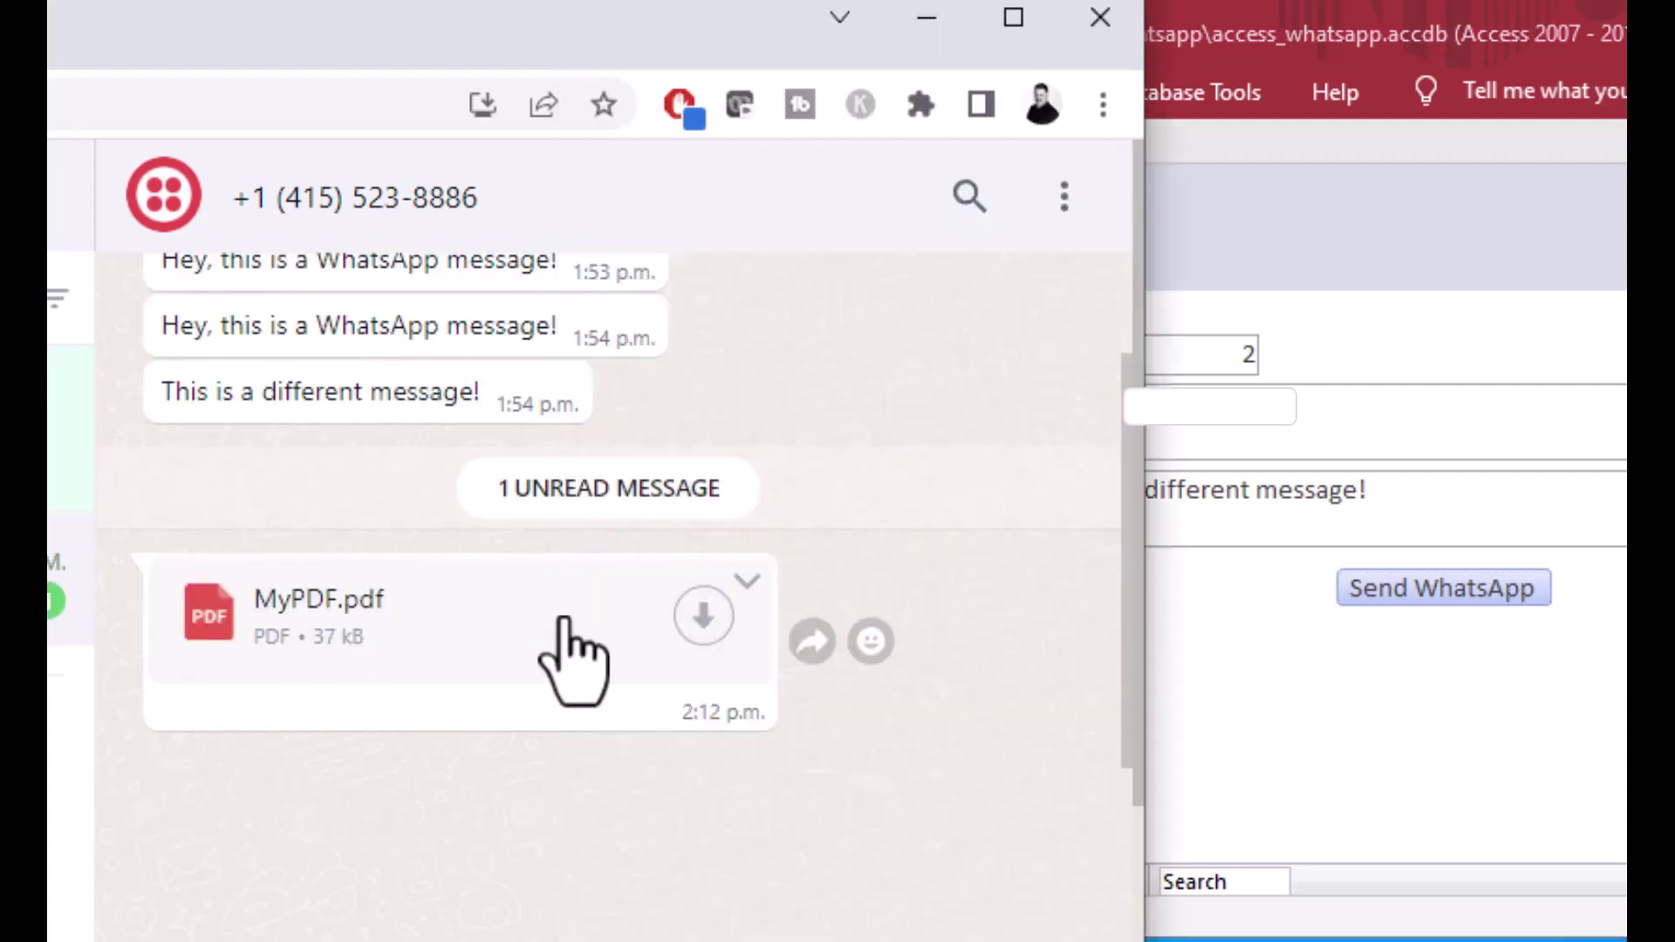
pyautogui.click(703, 622)
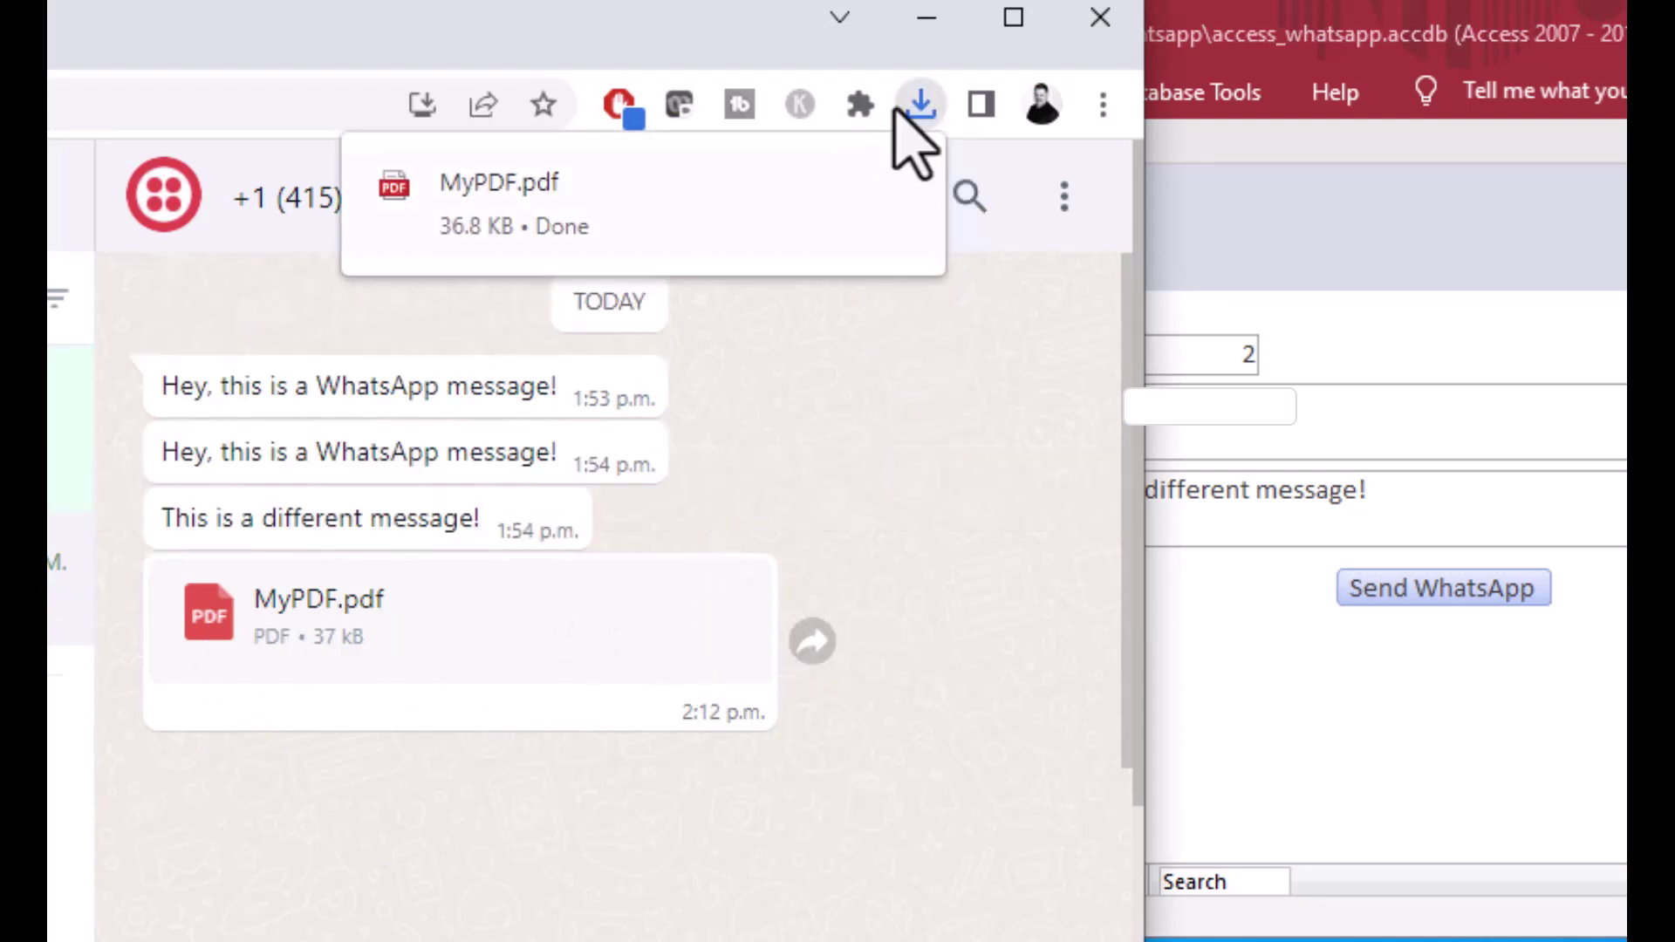
pyautogui.click(921, 107)
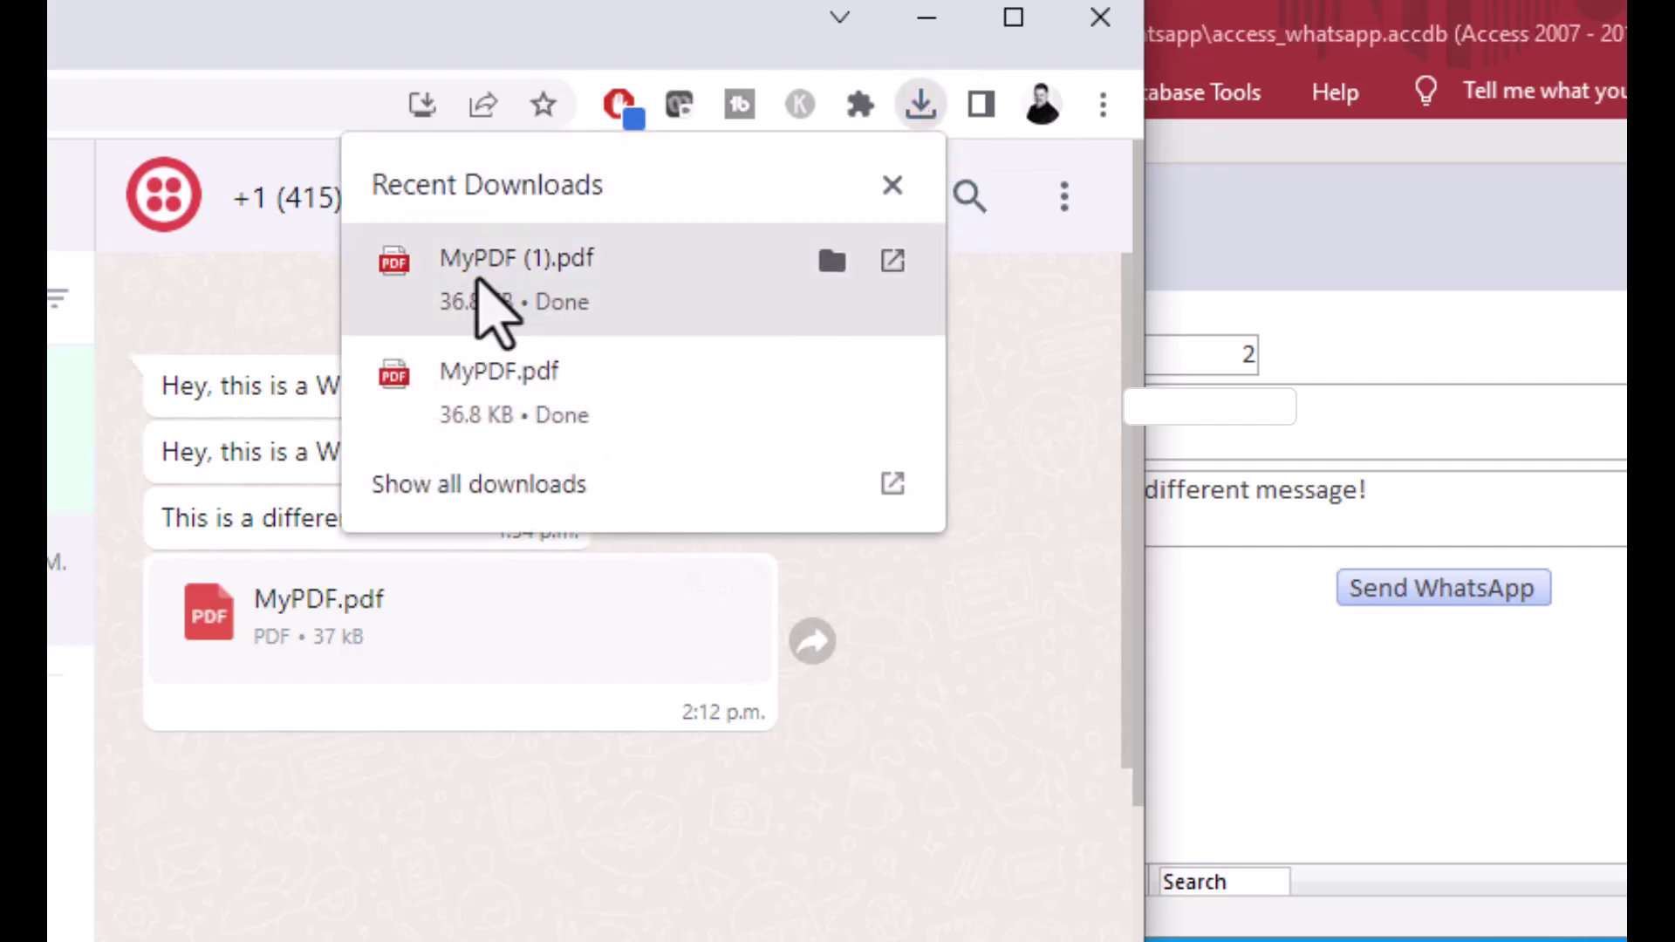
pyautogui.click(891, 260)
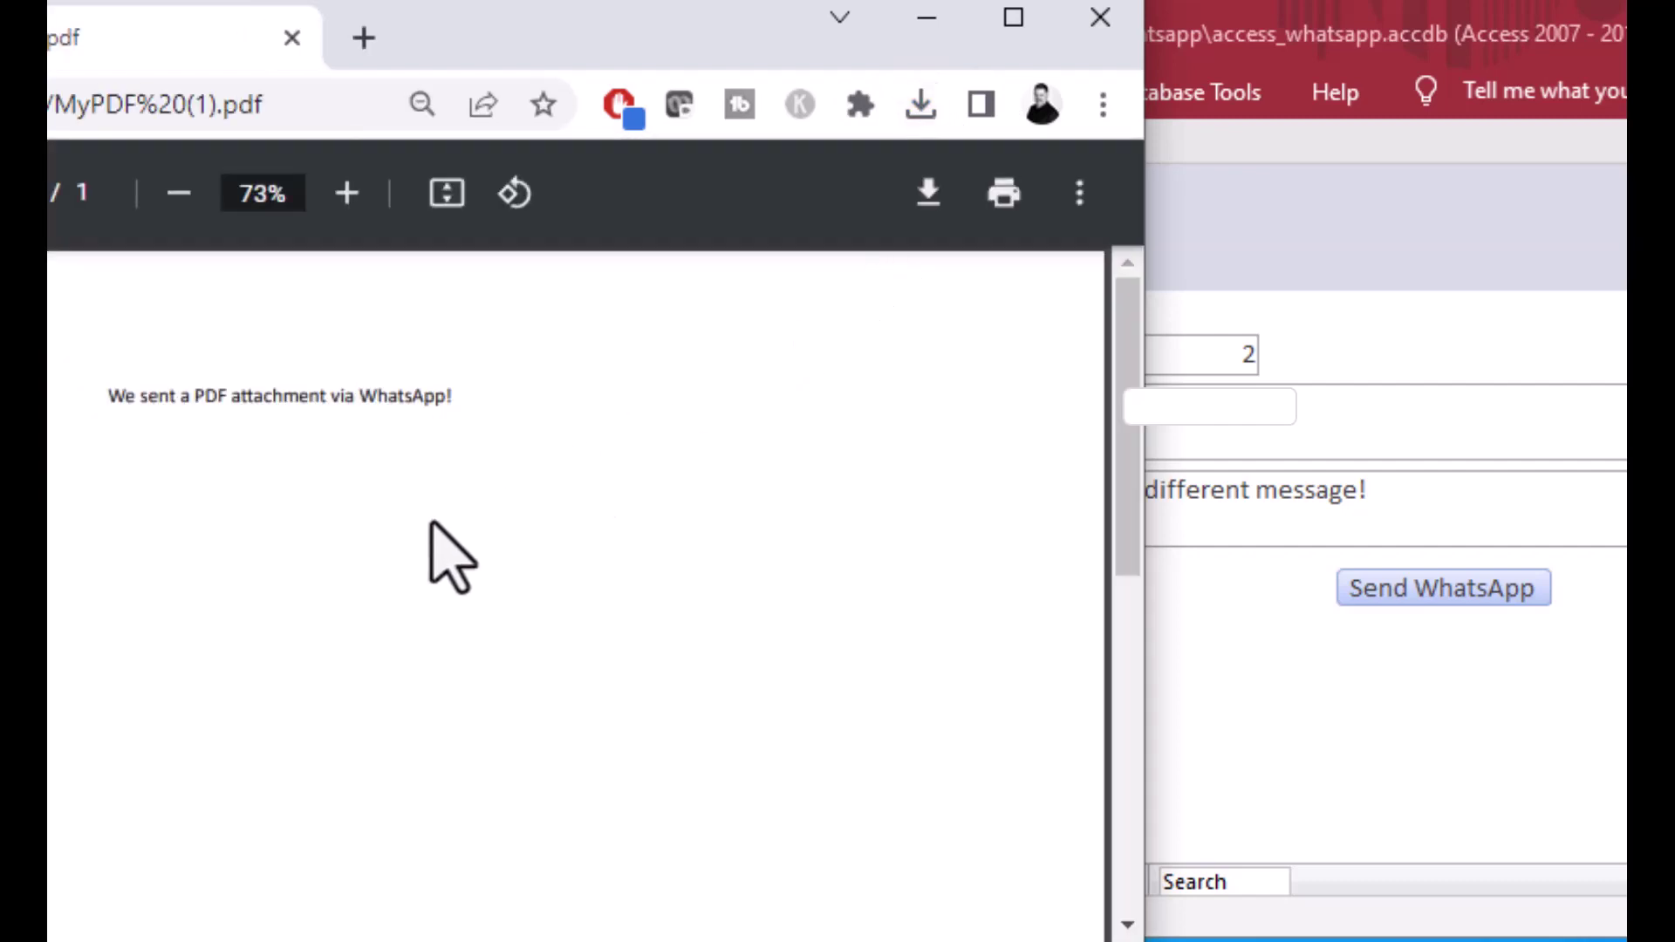
# Zoom in four levels on the PDF page
pyautogui.click(349, 207)
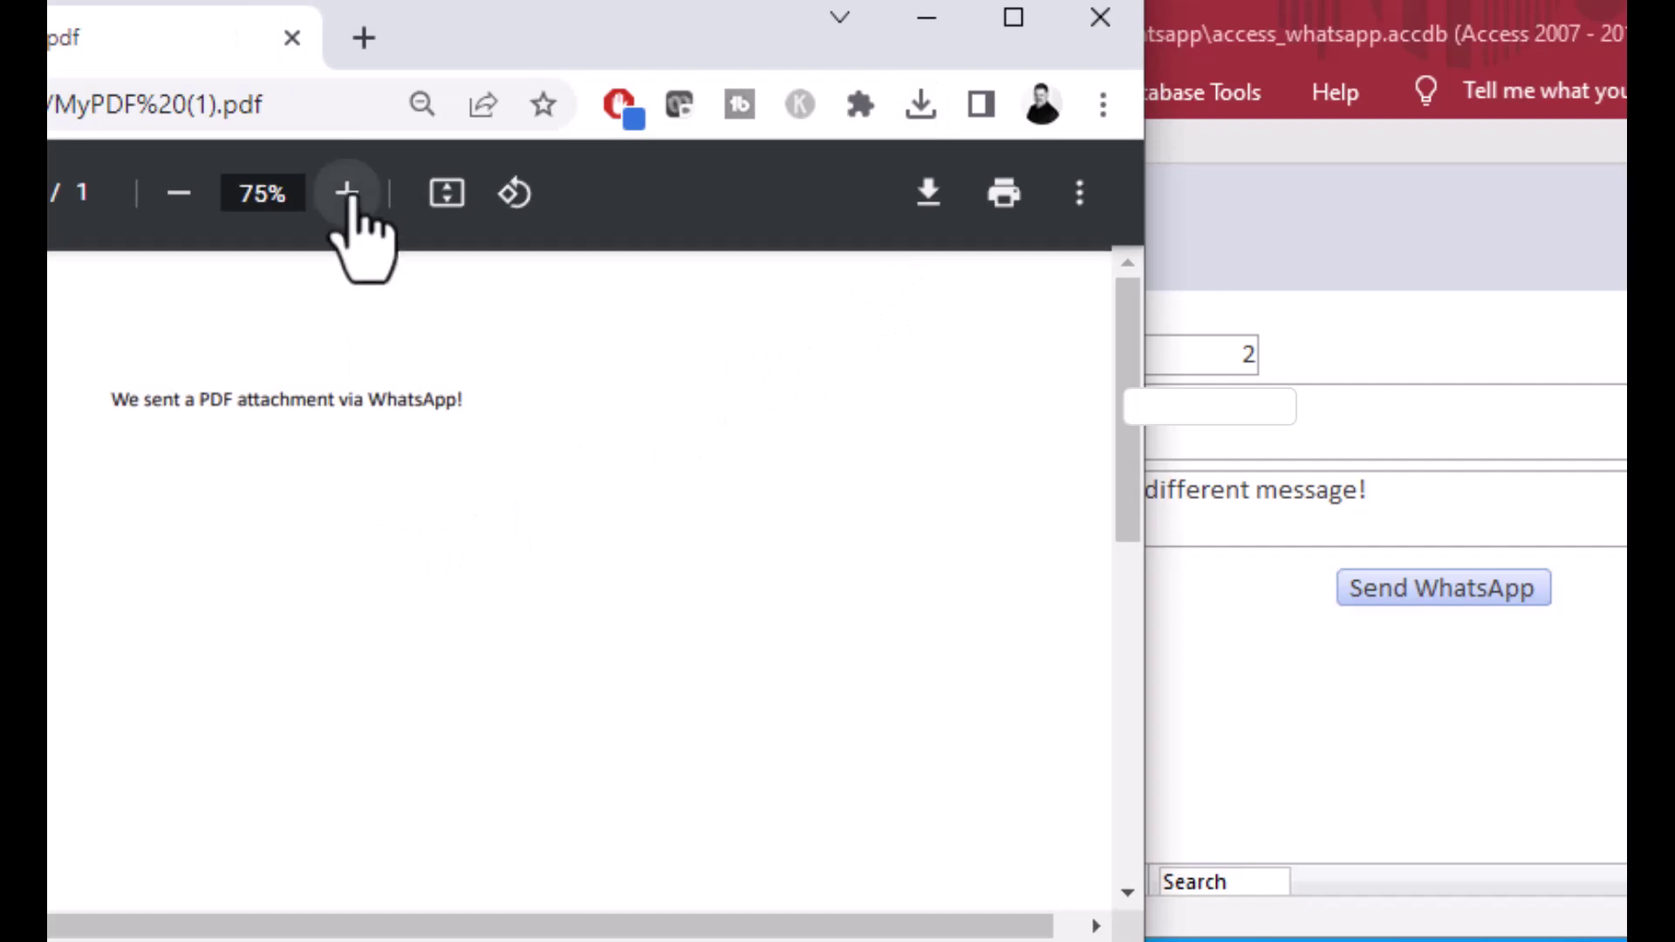
pyautogui.click(349, 208)
pyautogui.click(349, 208)
pyautogui.click(349, 208)
pyautogui.click(349, 208)
pyautogui.click(349, 208)
pyautogui.click(349, 208)
pyautogui.click(349, 208)
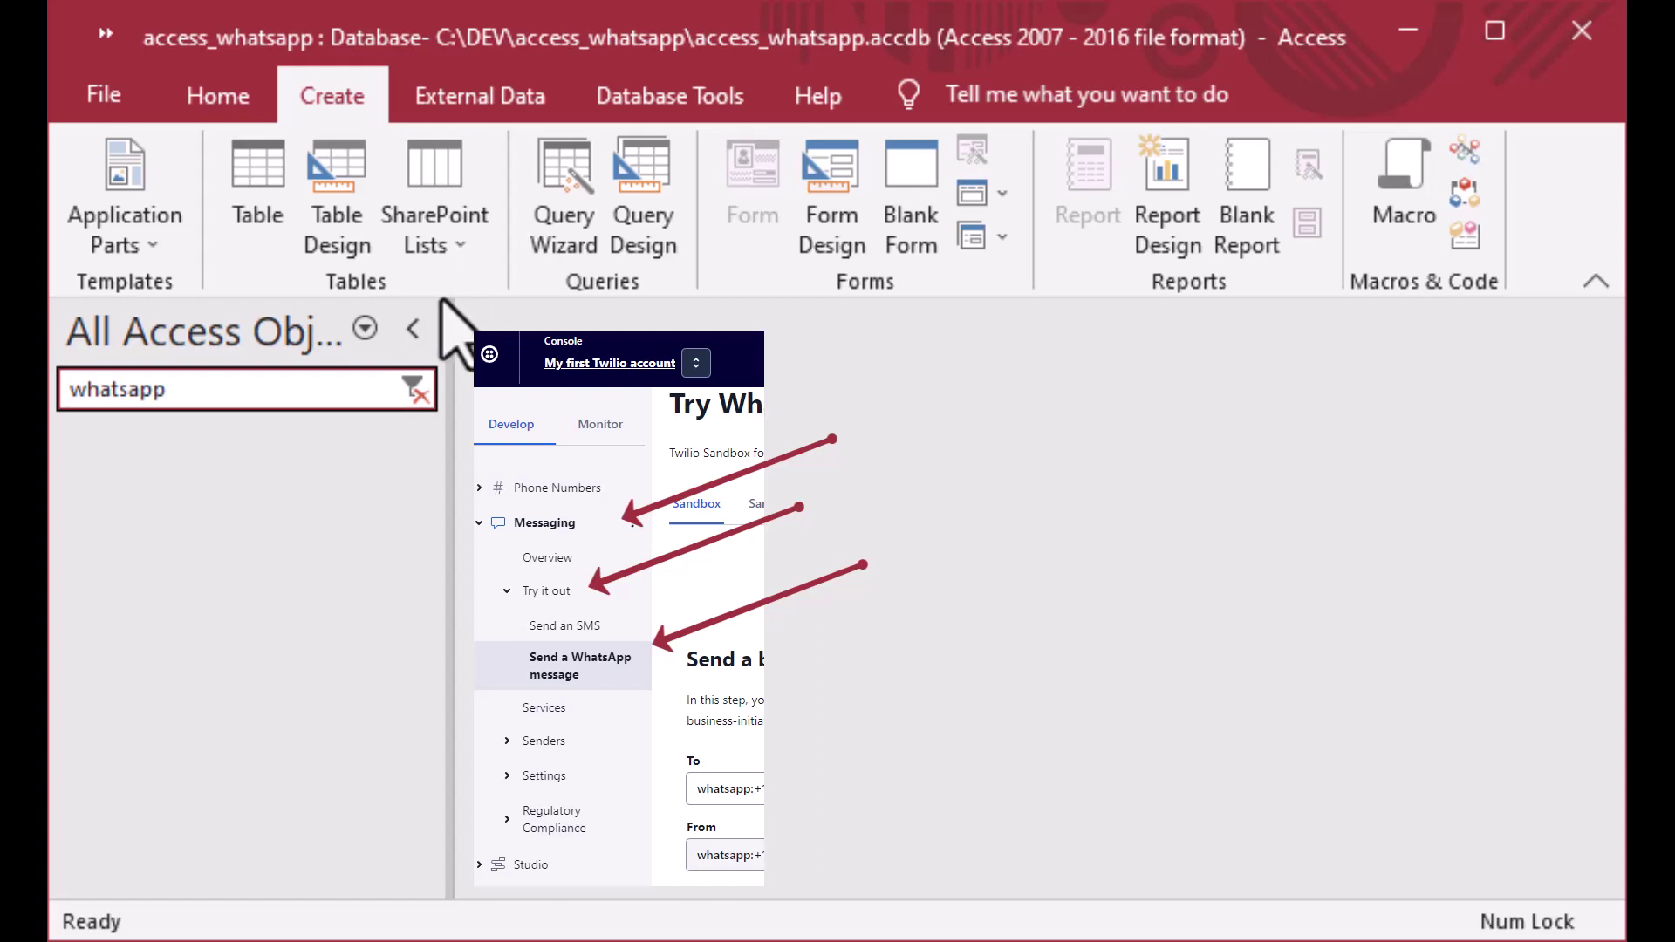
# Start a new table design with ID (AutoNumber) and WhatsAppTo (Short Text) fields
pyautogui.click(340, 187)
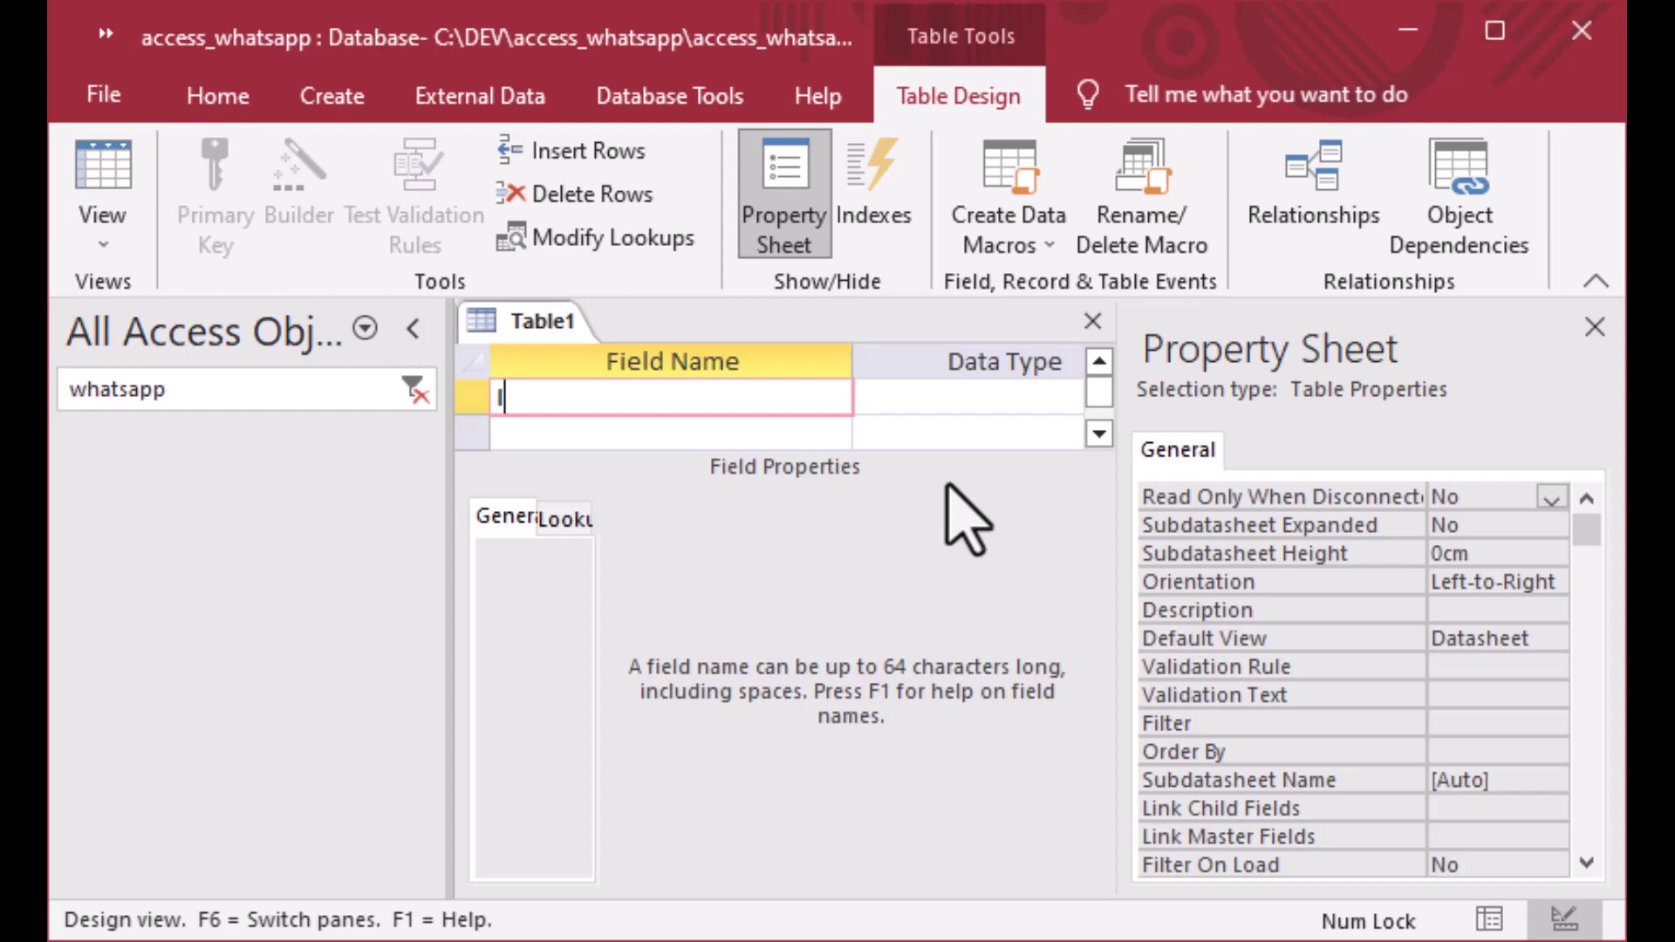
pyautogui.write('ID')
pyautogui.press('Tab')
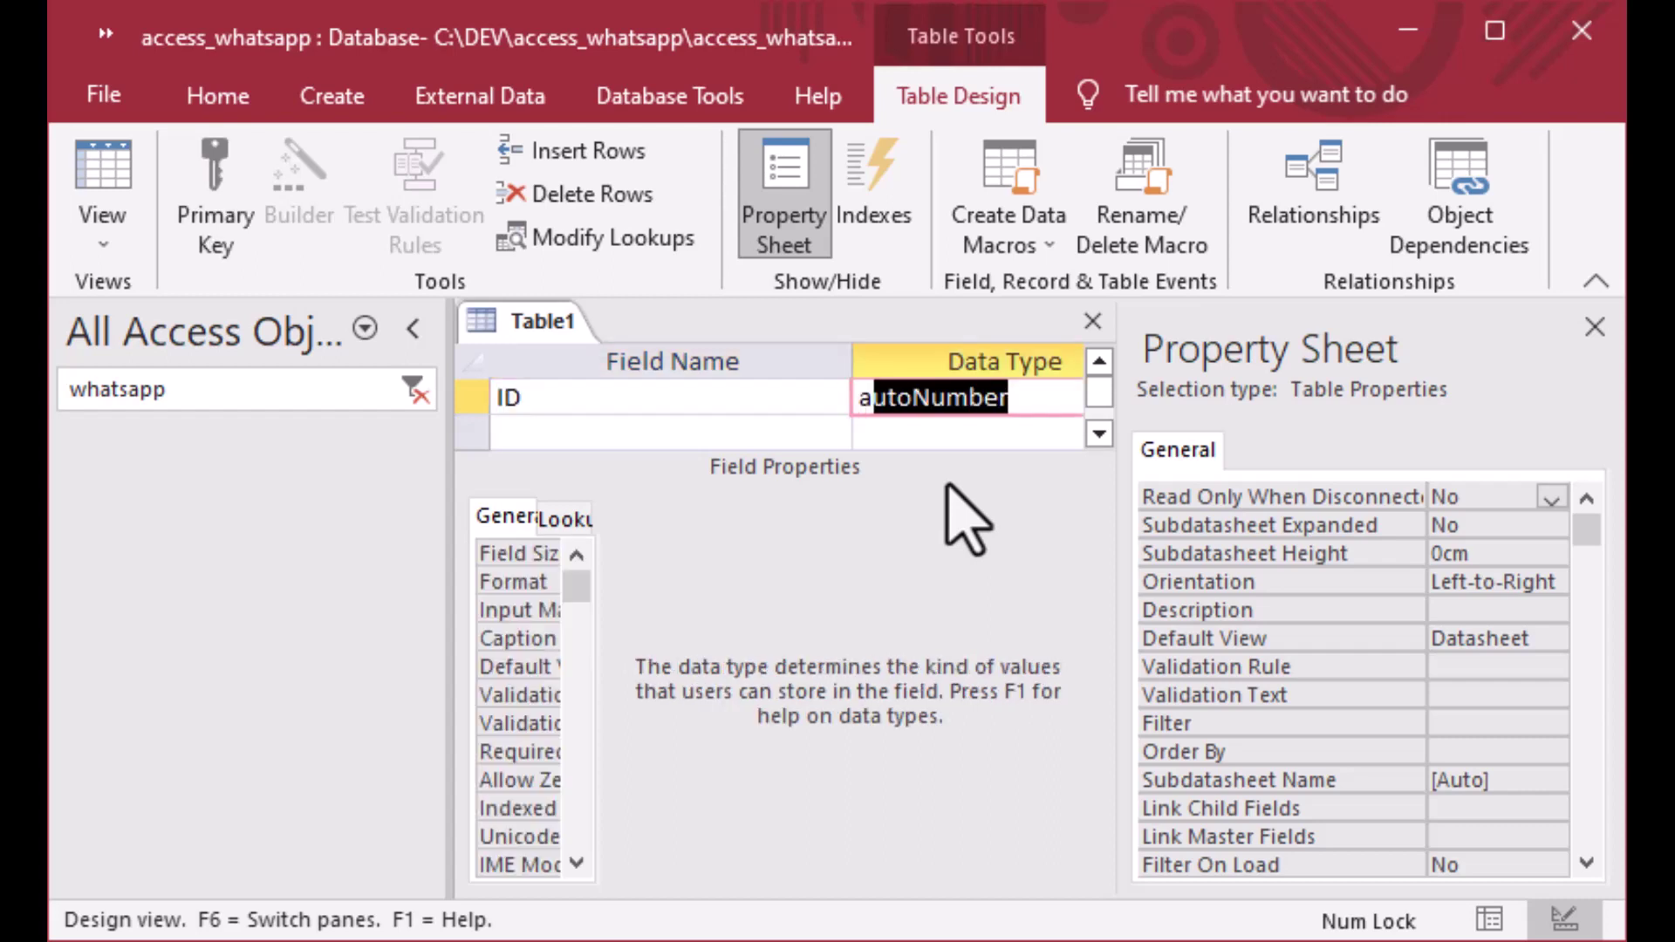
pyautogui.press('Down')
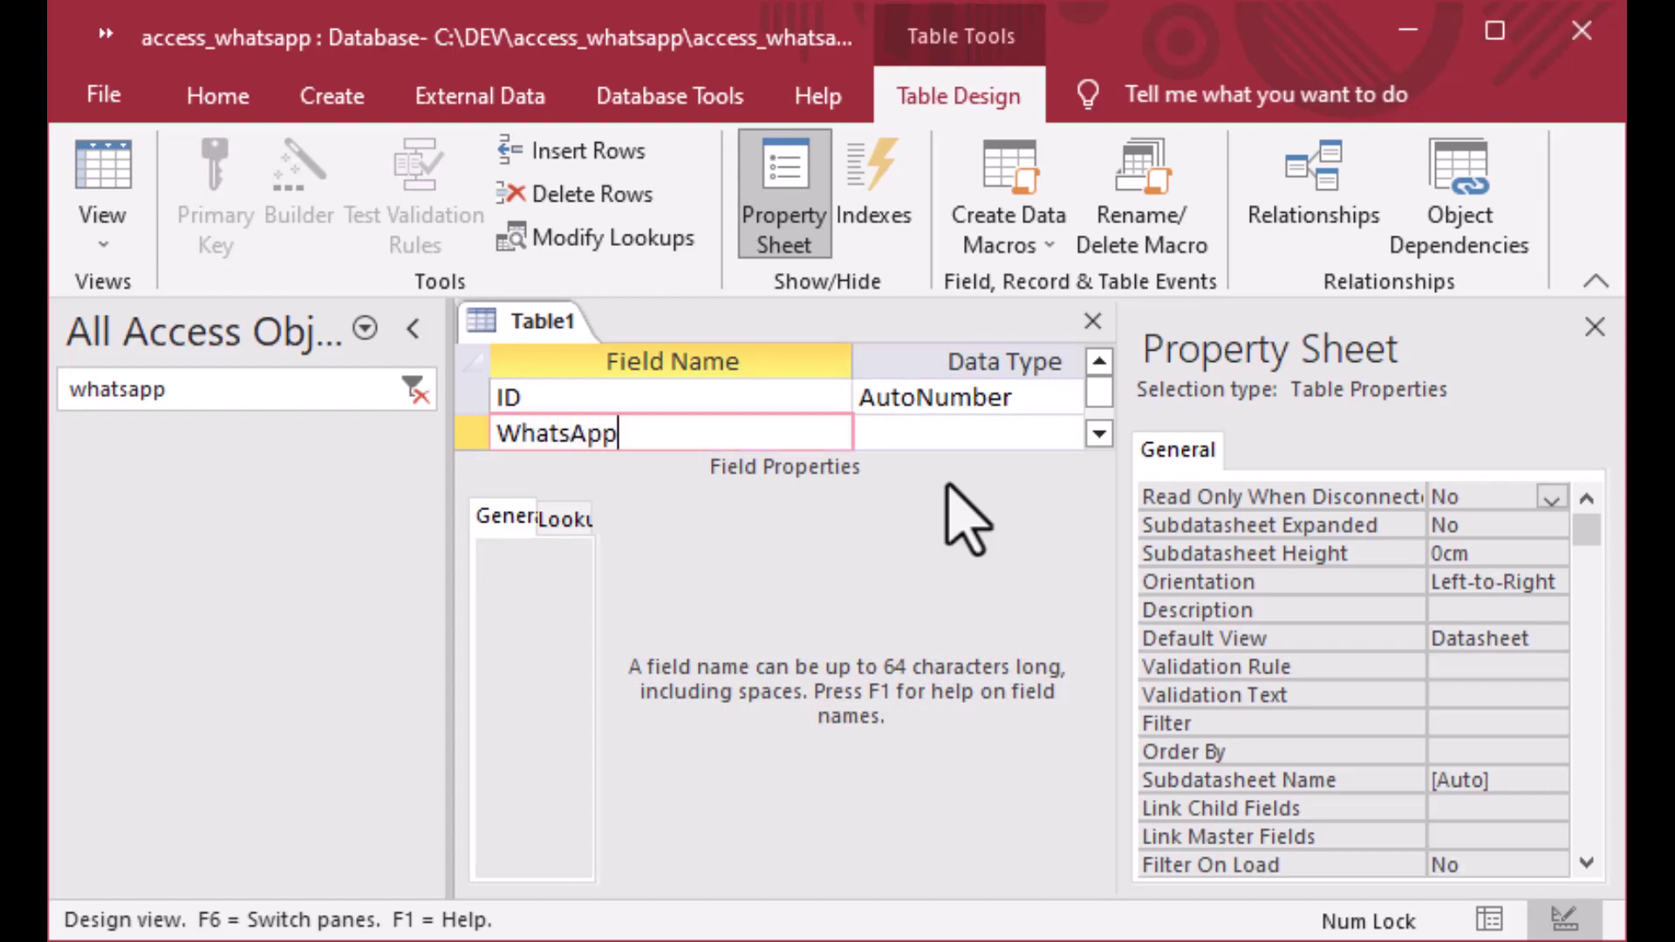
pyautogui.write('WhatsAppTo')
pyautogui.press('Tab')
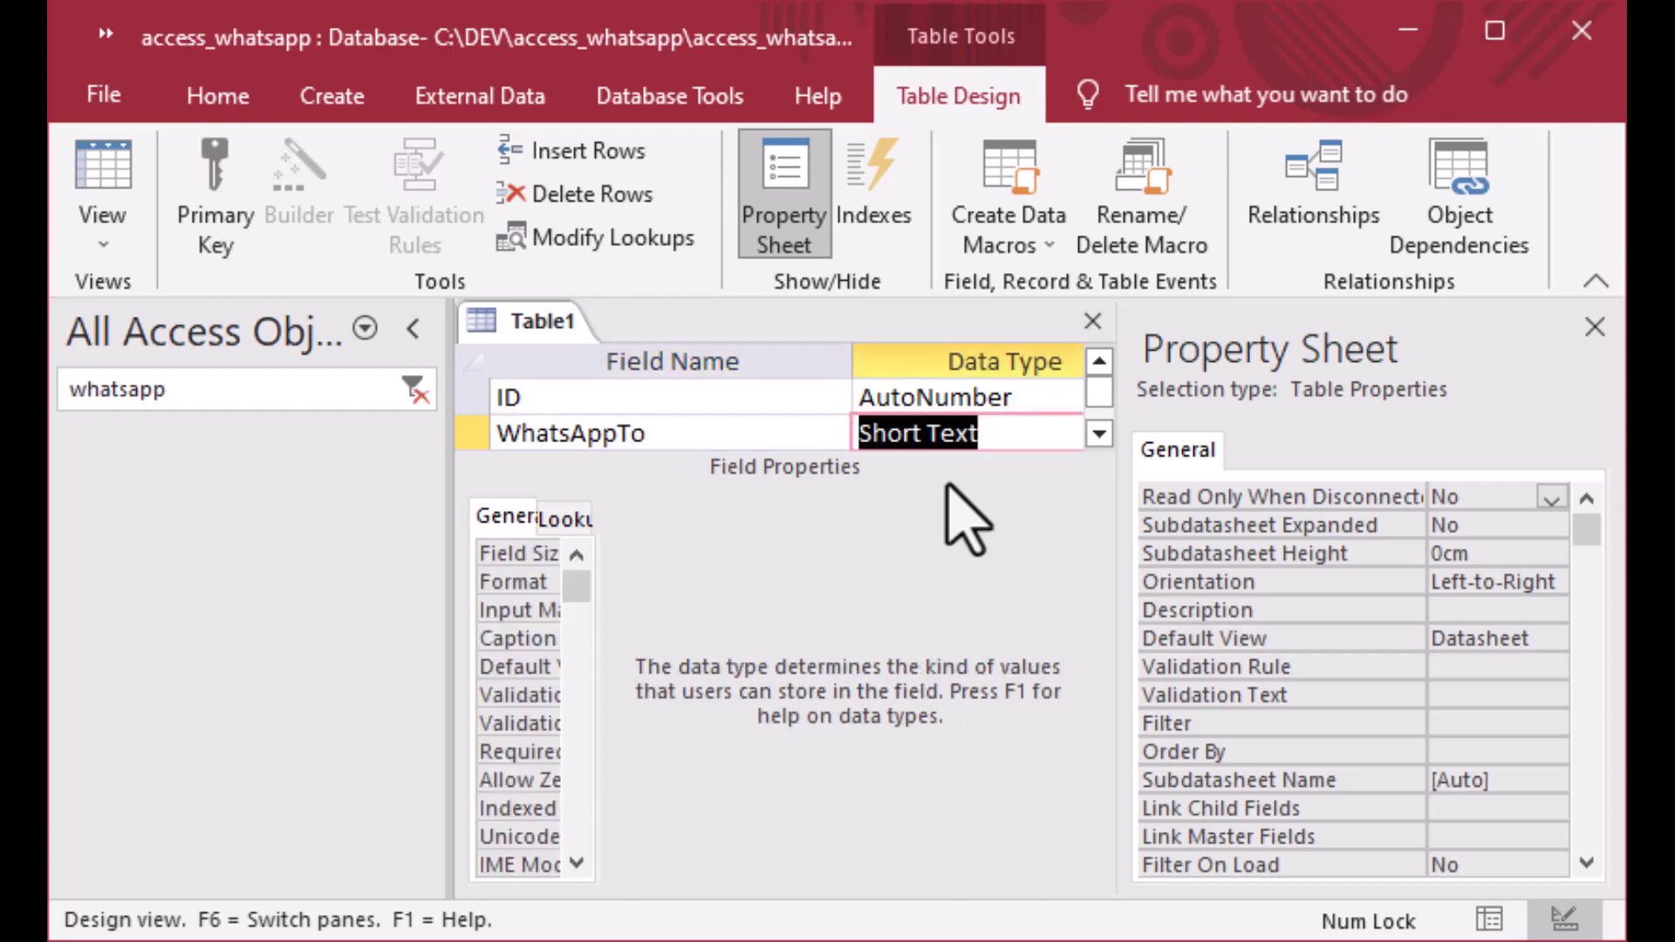
pyautogui.press('Tab')
pyautogui.press('Tab')
pyautogui.press('Tab')
# Add a WhatsAppMsg Short Text field with the ribbon collapsed, and save the table
pyautogui.click(1596, 281)
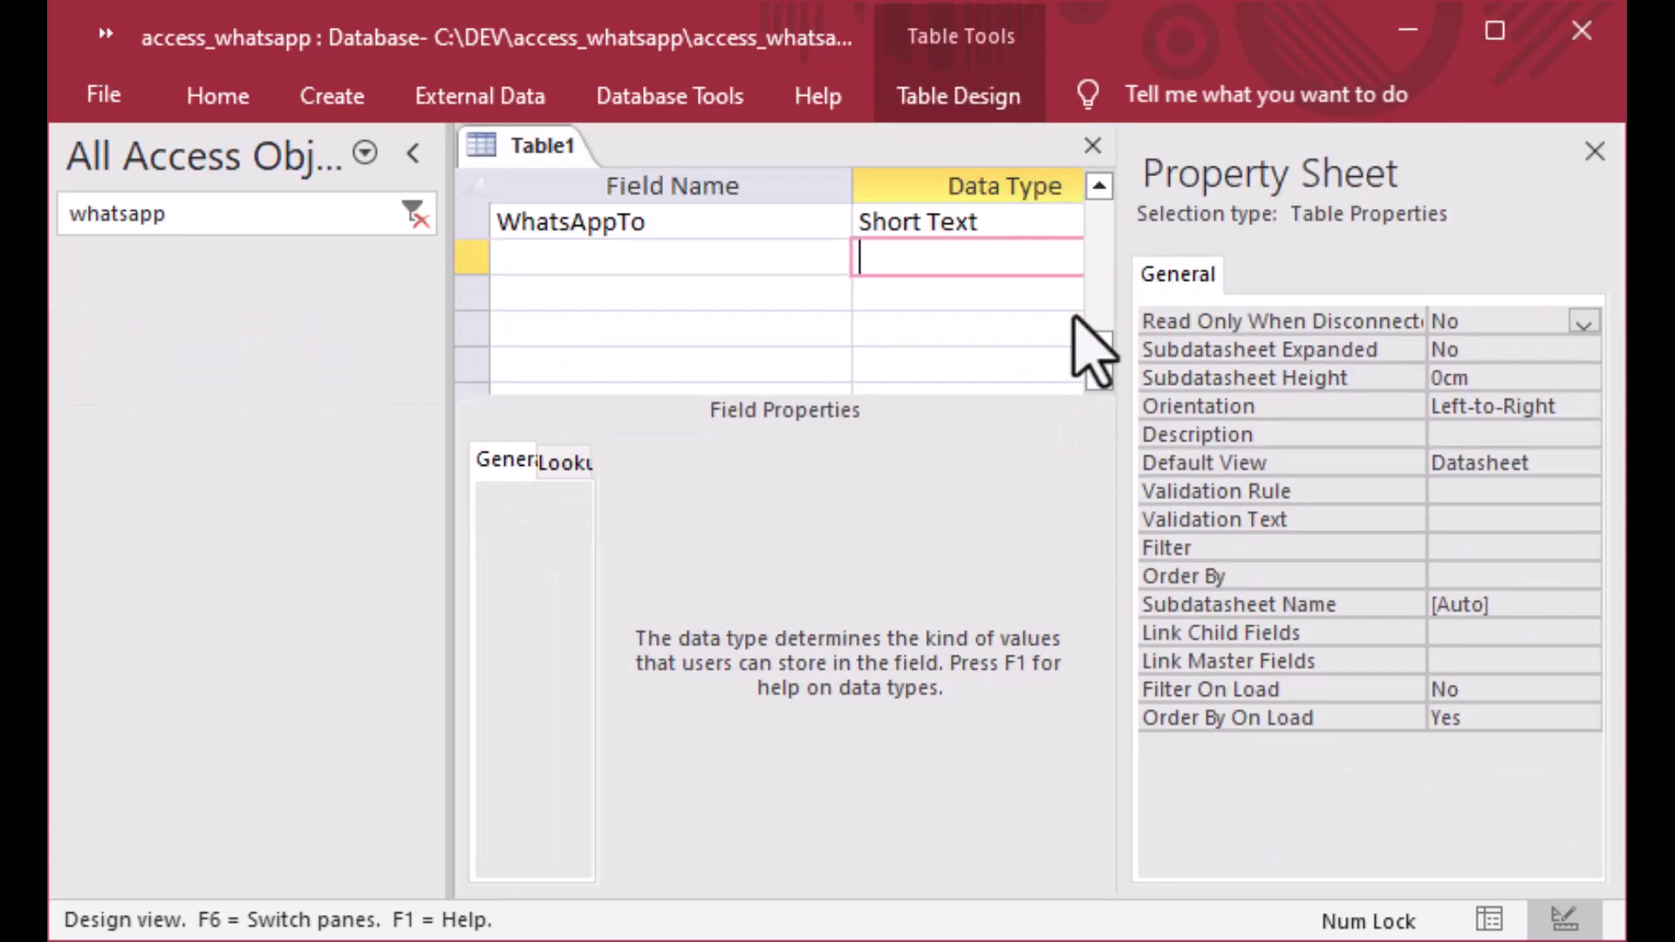
pyautogui.click(533, 301)
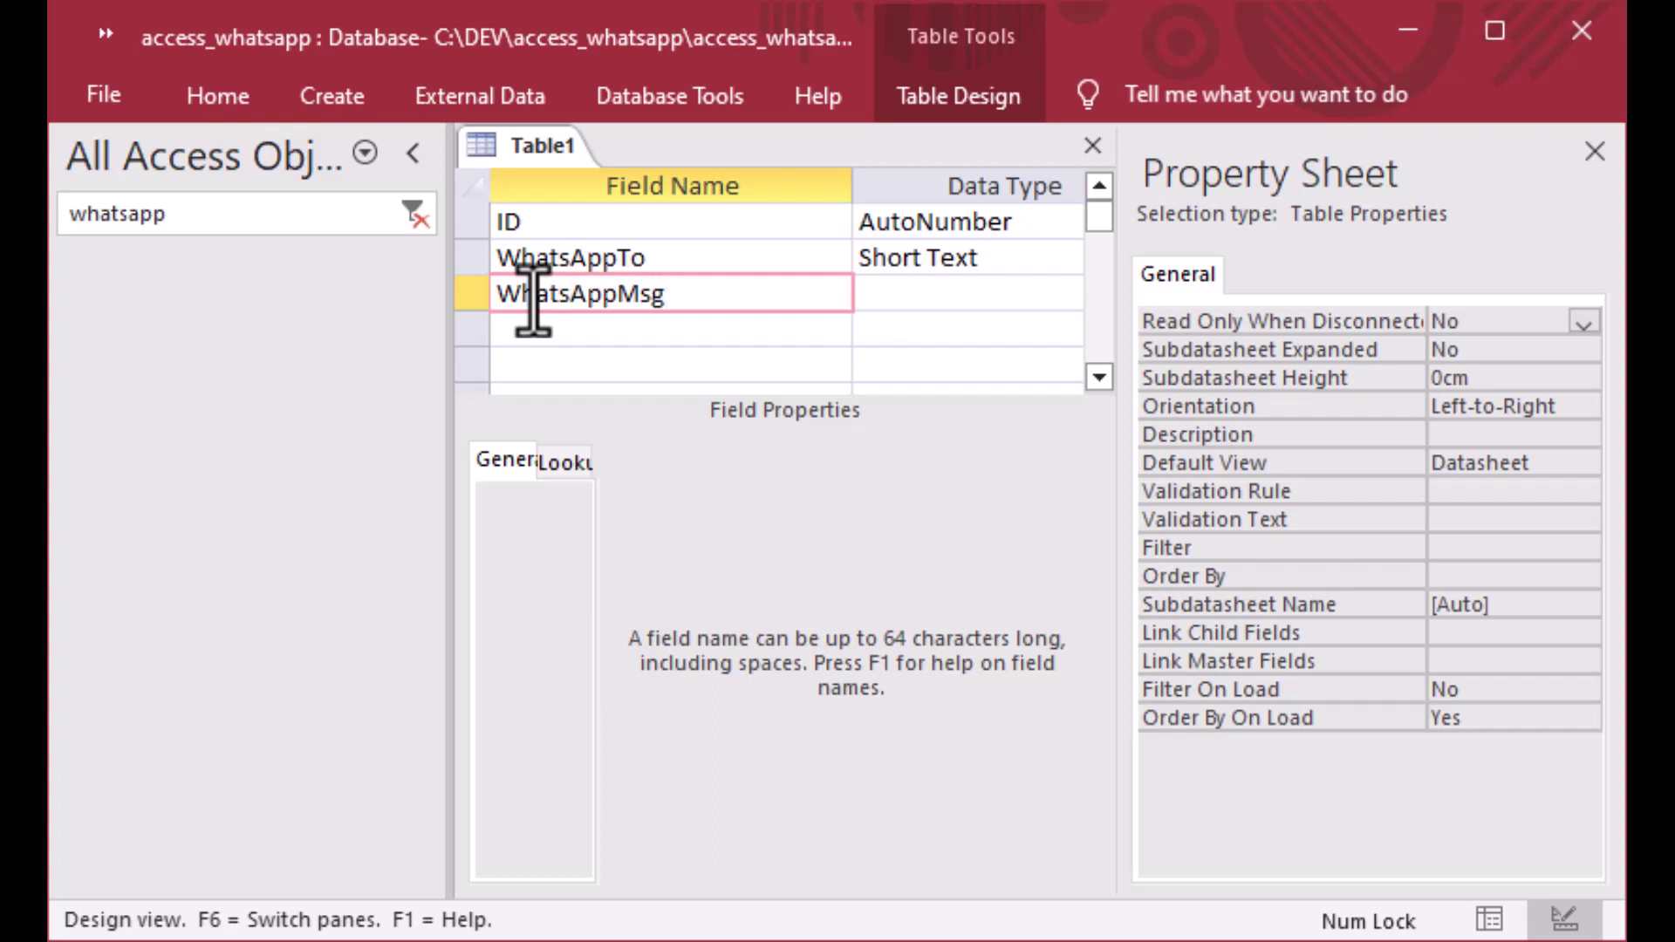
pyautogui.write('WhatsAppMsg')
pyautogui.press('Tab')
pyautogui.press('Tab')
pyautogui.press('Tab')
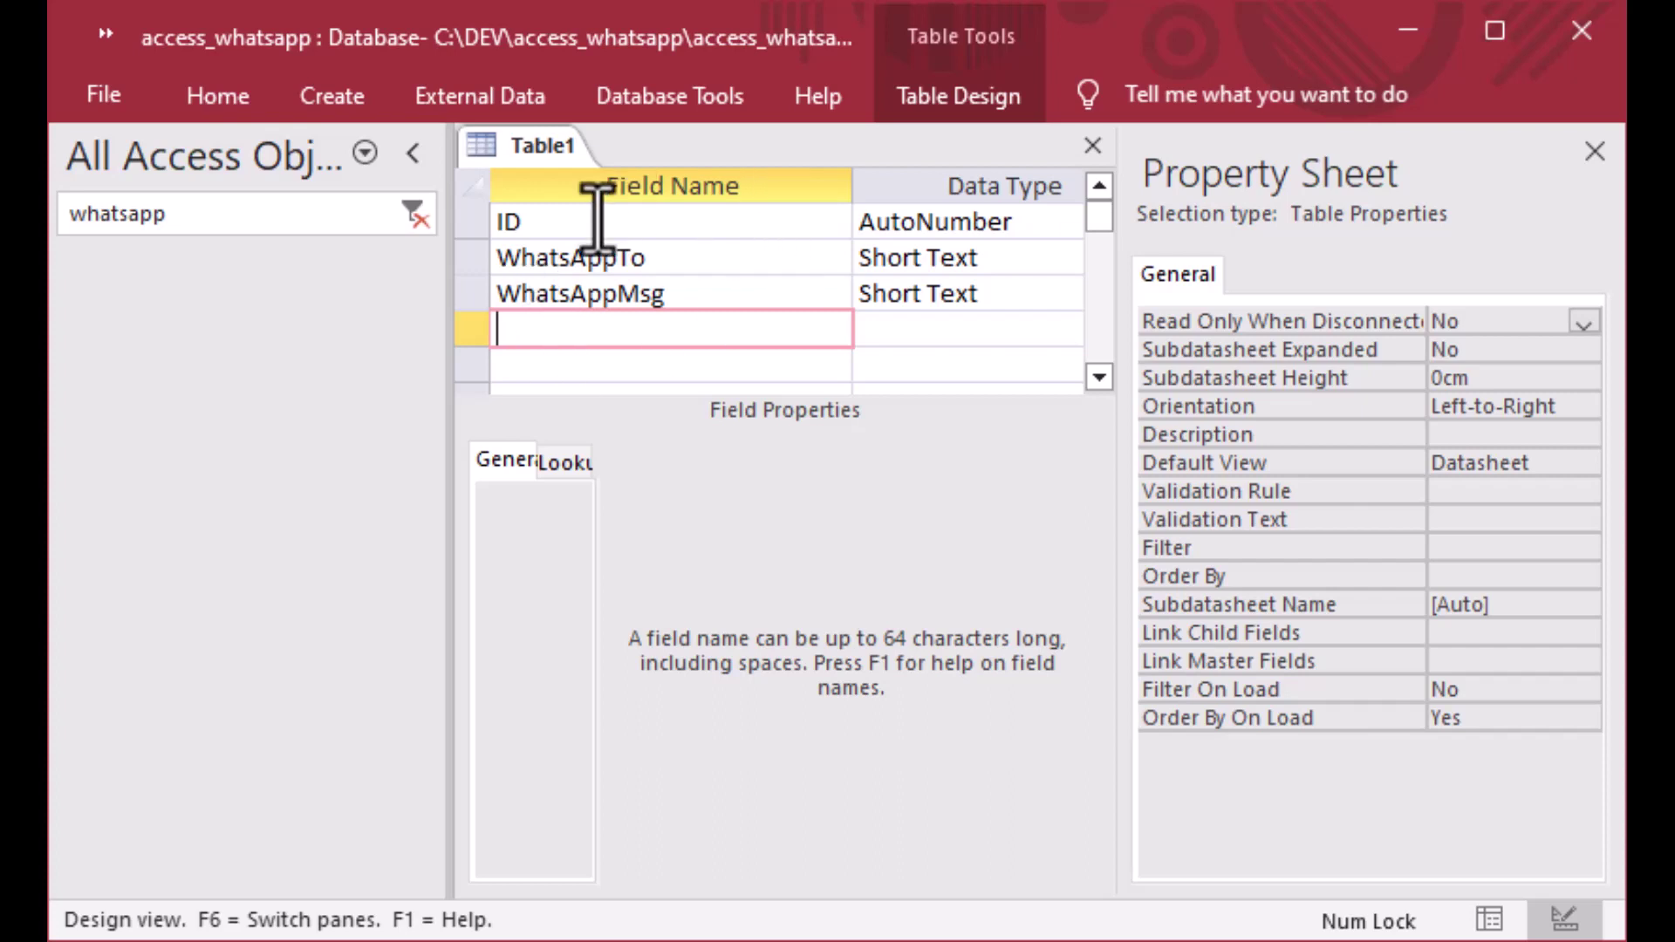
pyautogui.hotkey('ctrl', 's')
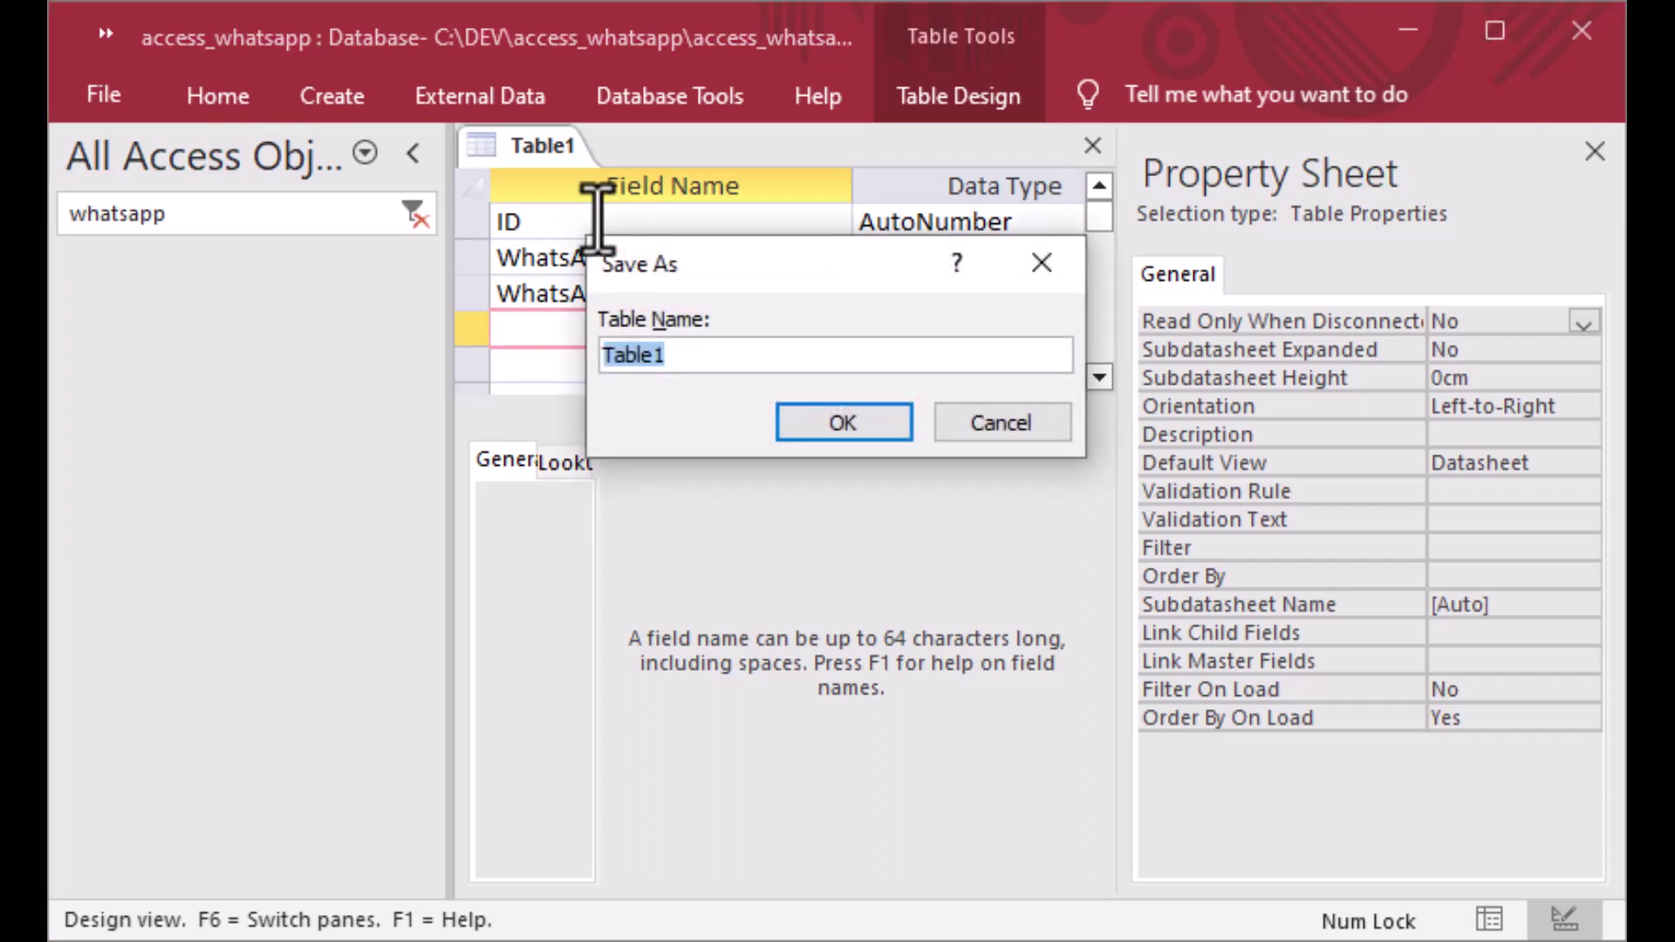
# Save the table as tblMsg and let Access create an ID primary key
pyautogui.write('tblMsg')
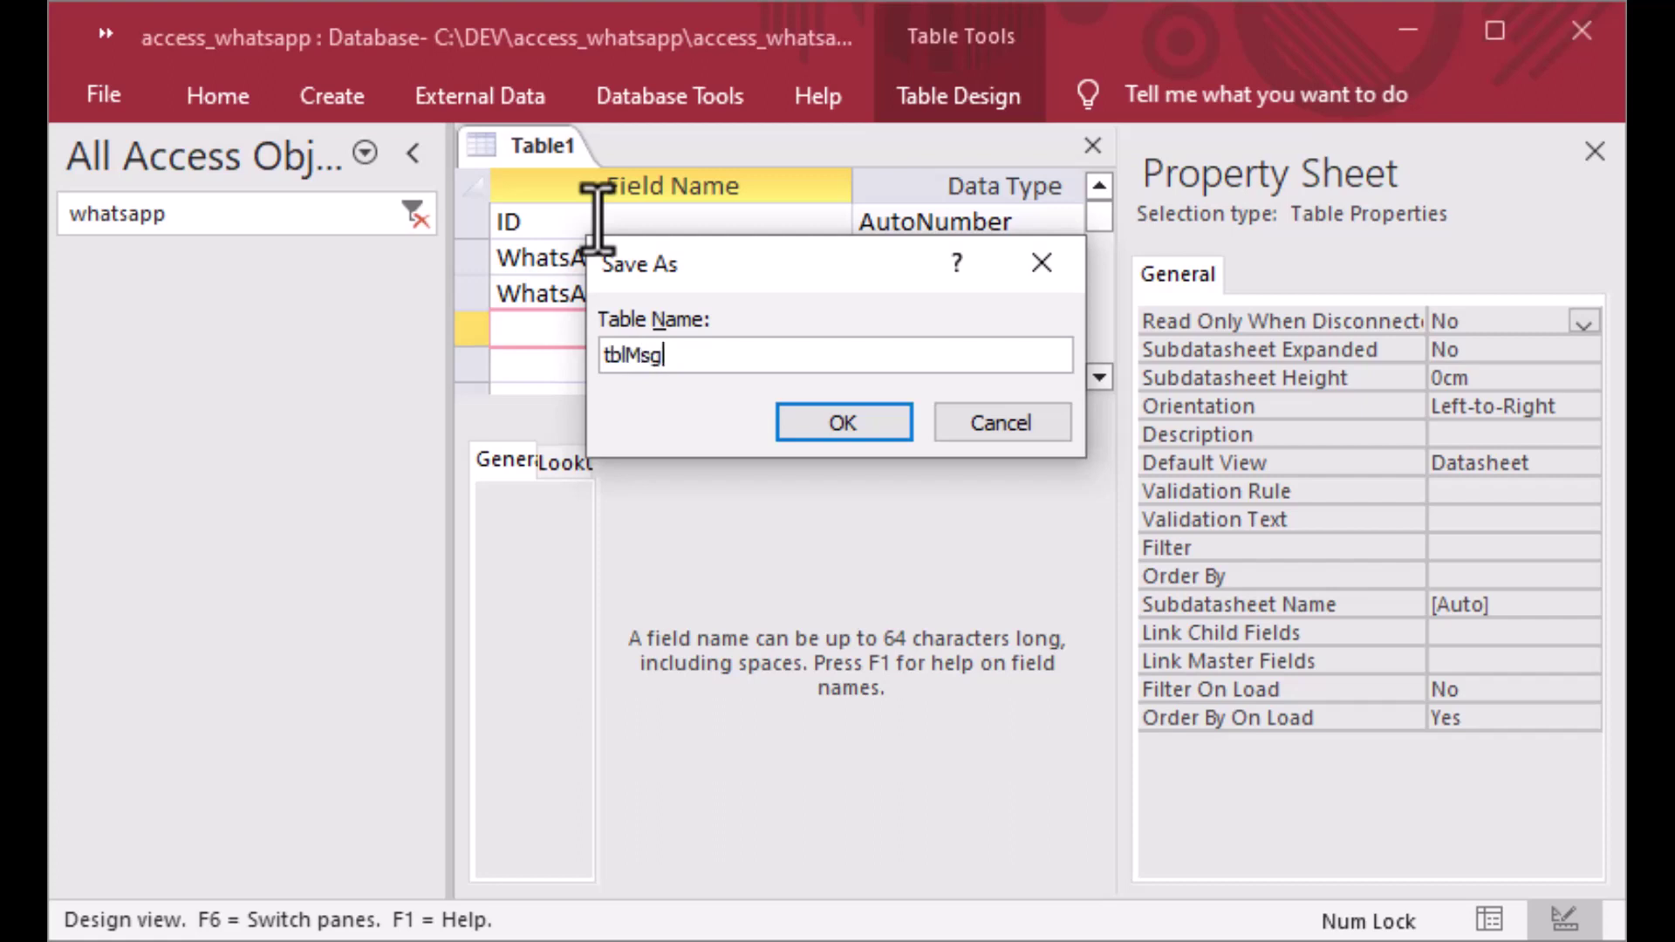
pyautogui.click(805, 422)
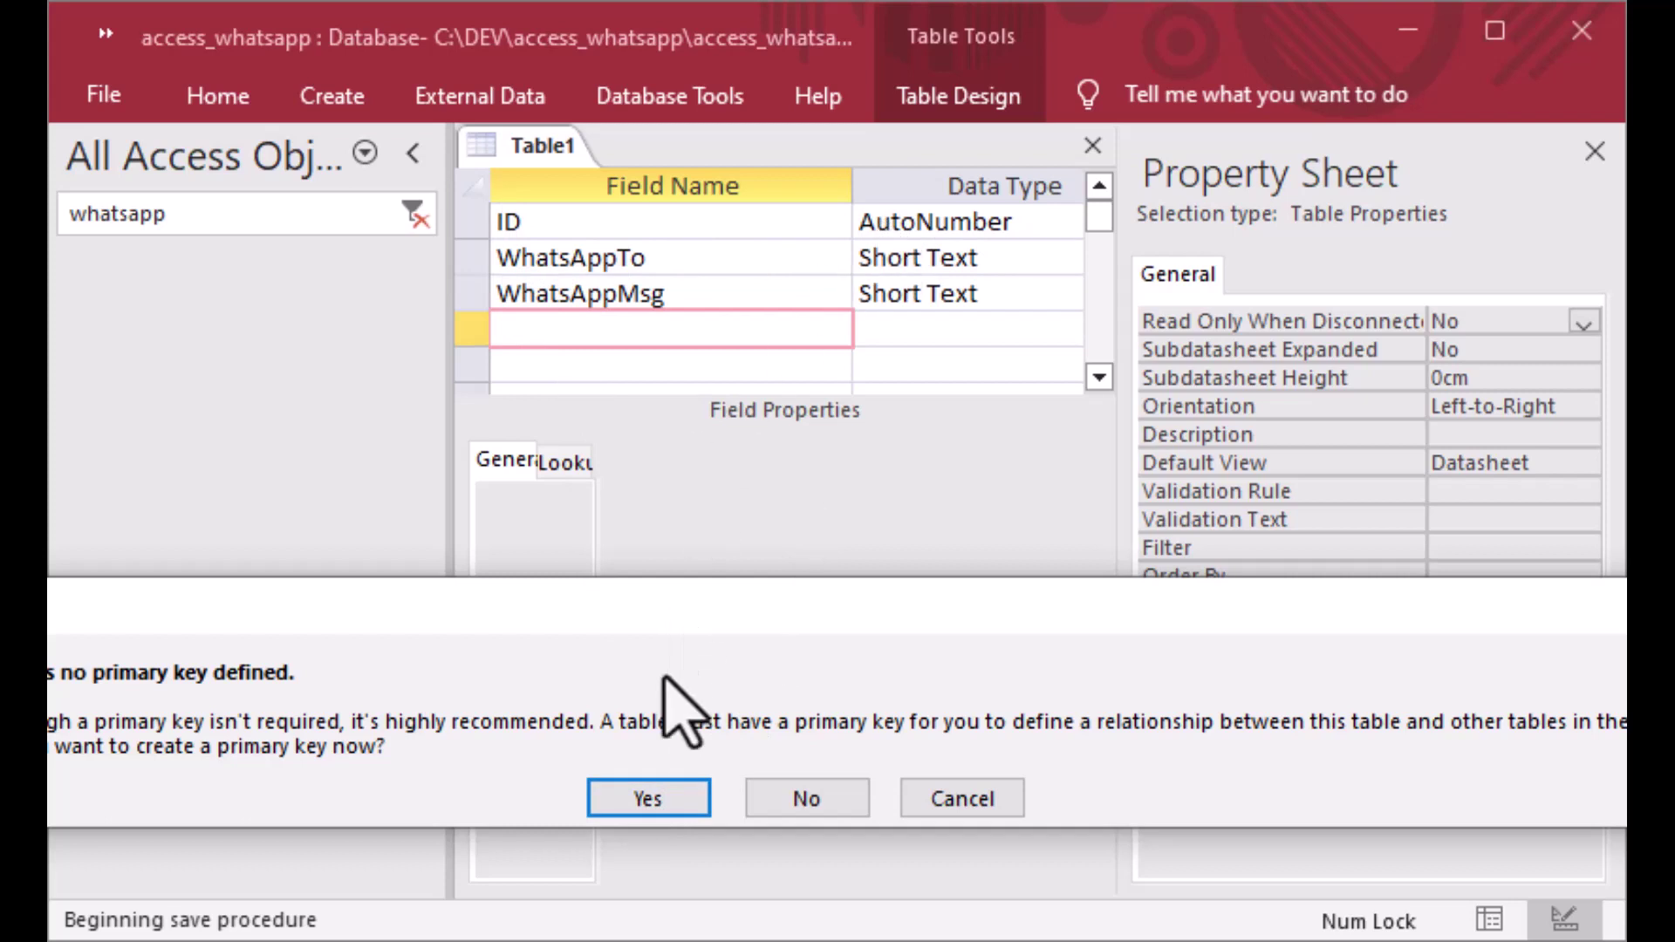
pyautogui.click(651, 790)
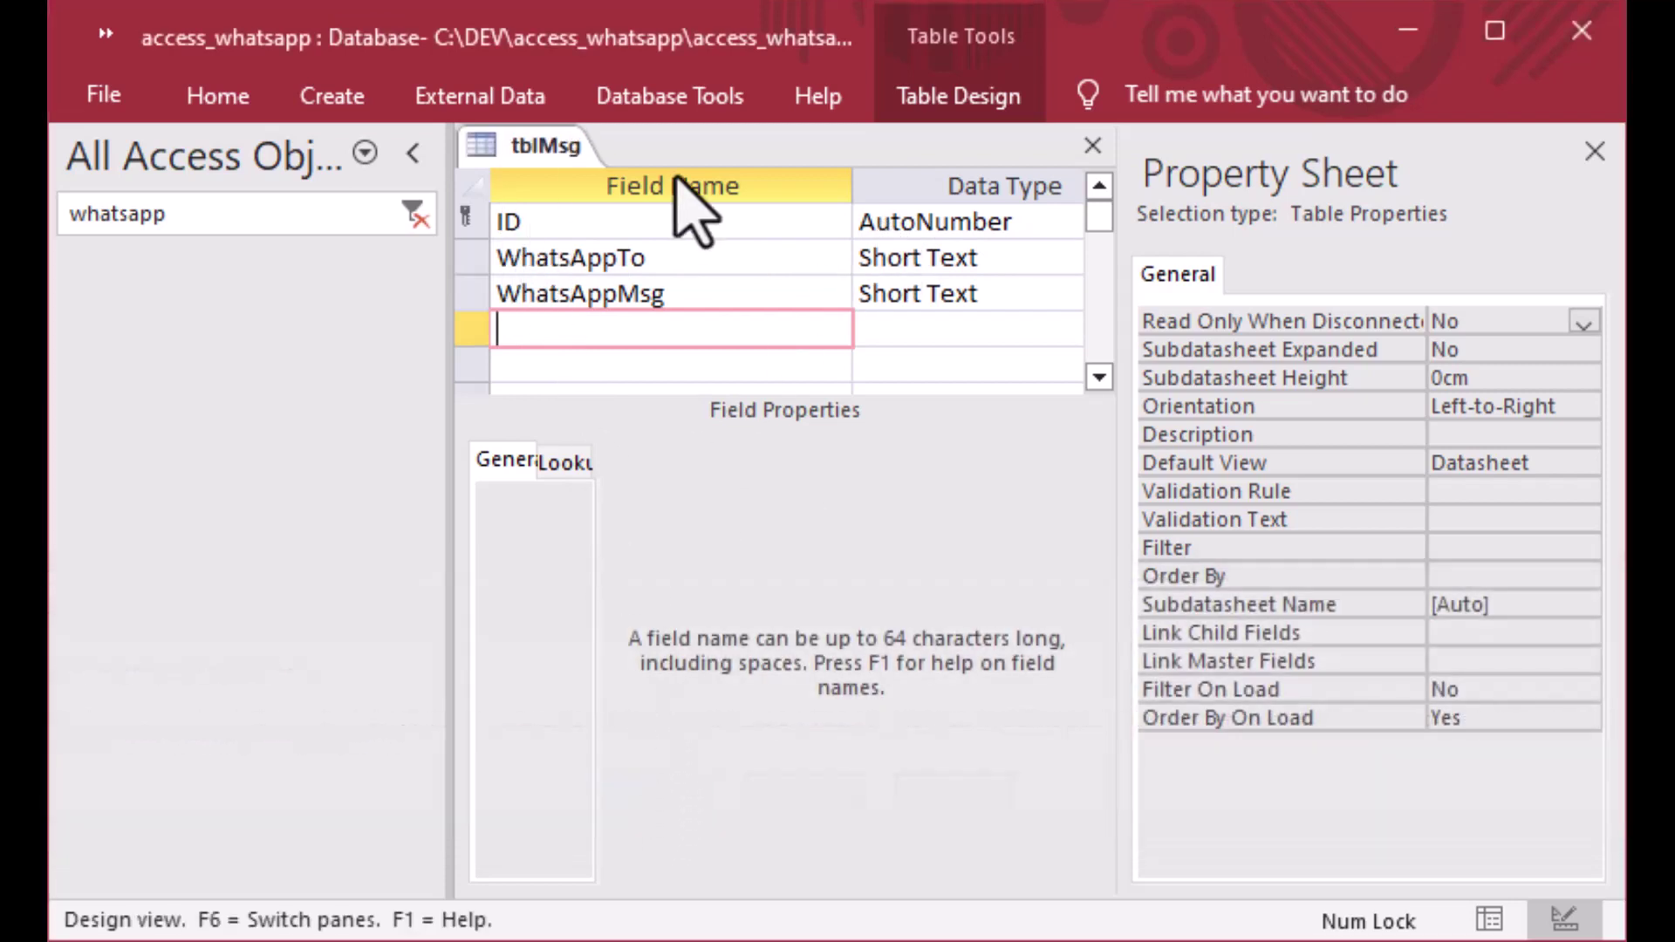
pyautogui.rightClick(534, 150)
# Switch tblMsg to Datasheet View and enter the recipient's phone number in record 1
pyautogui.click(650, 364)
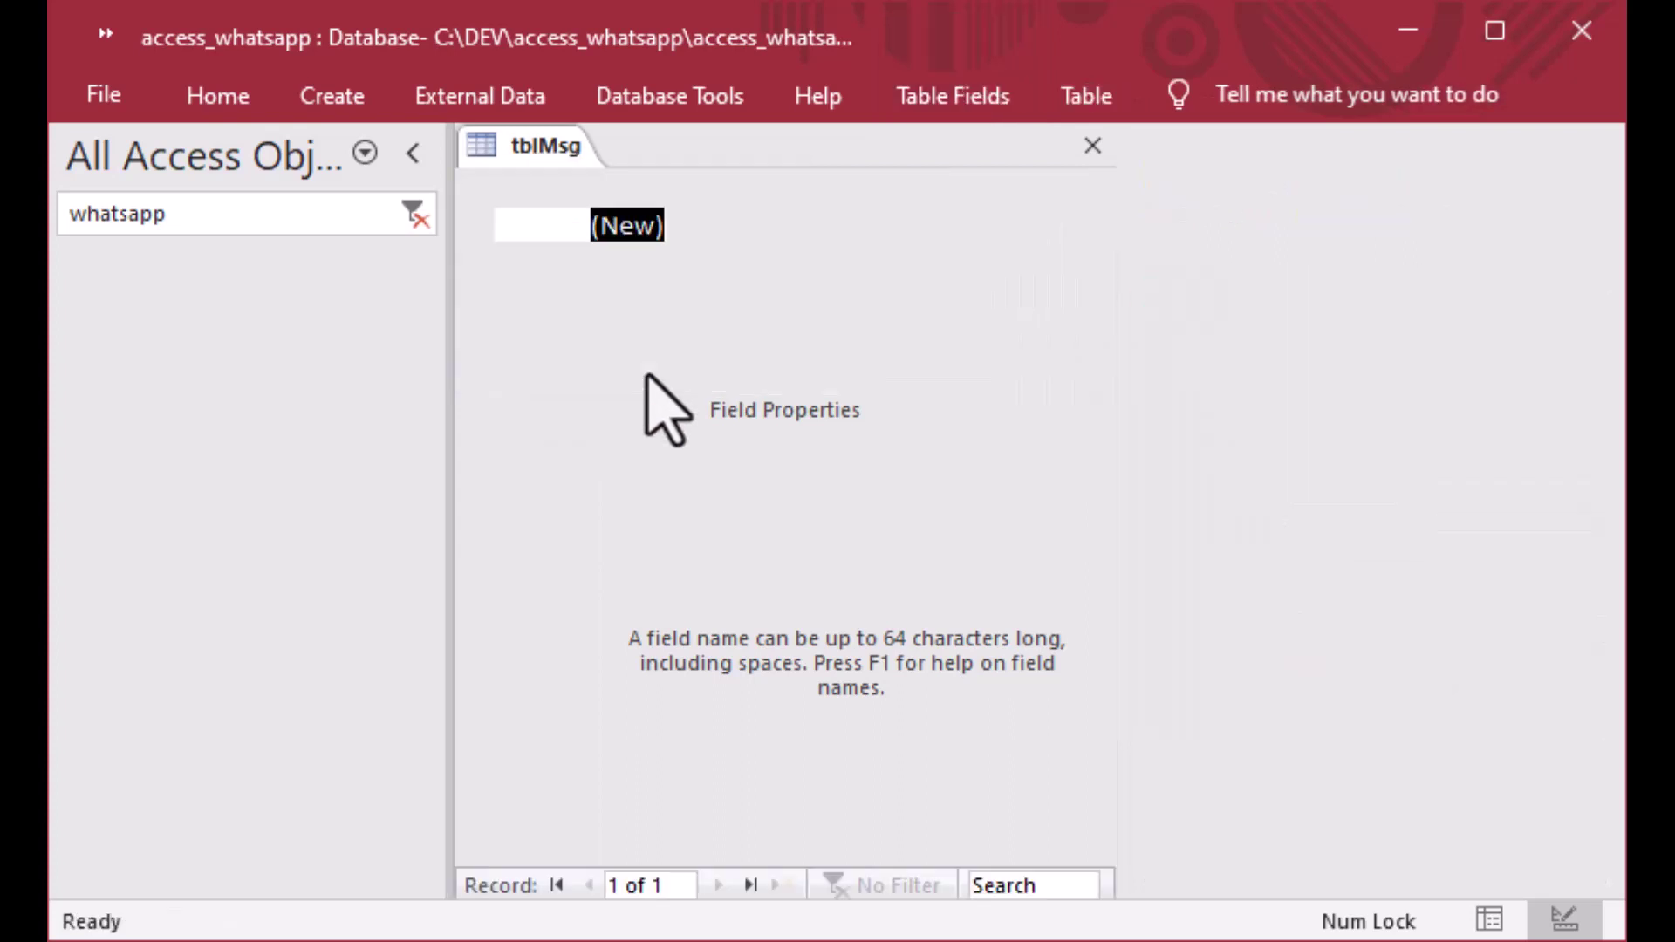
pyautogui.click(773, 225)
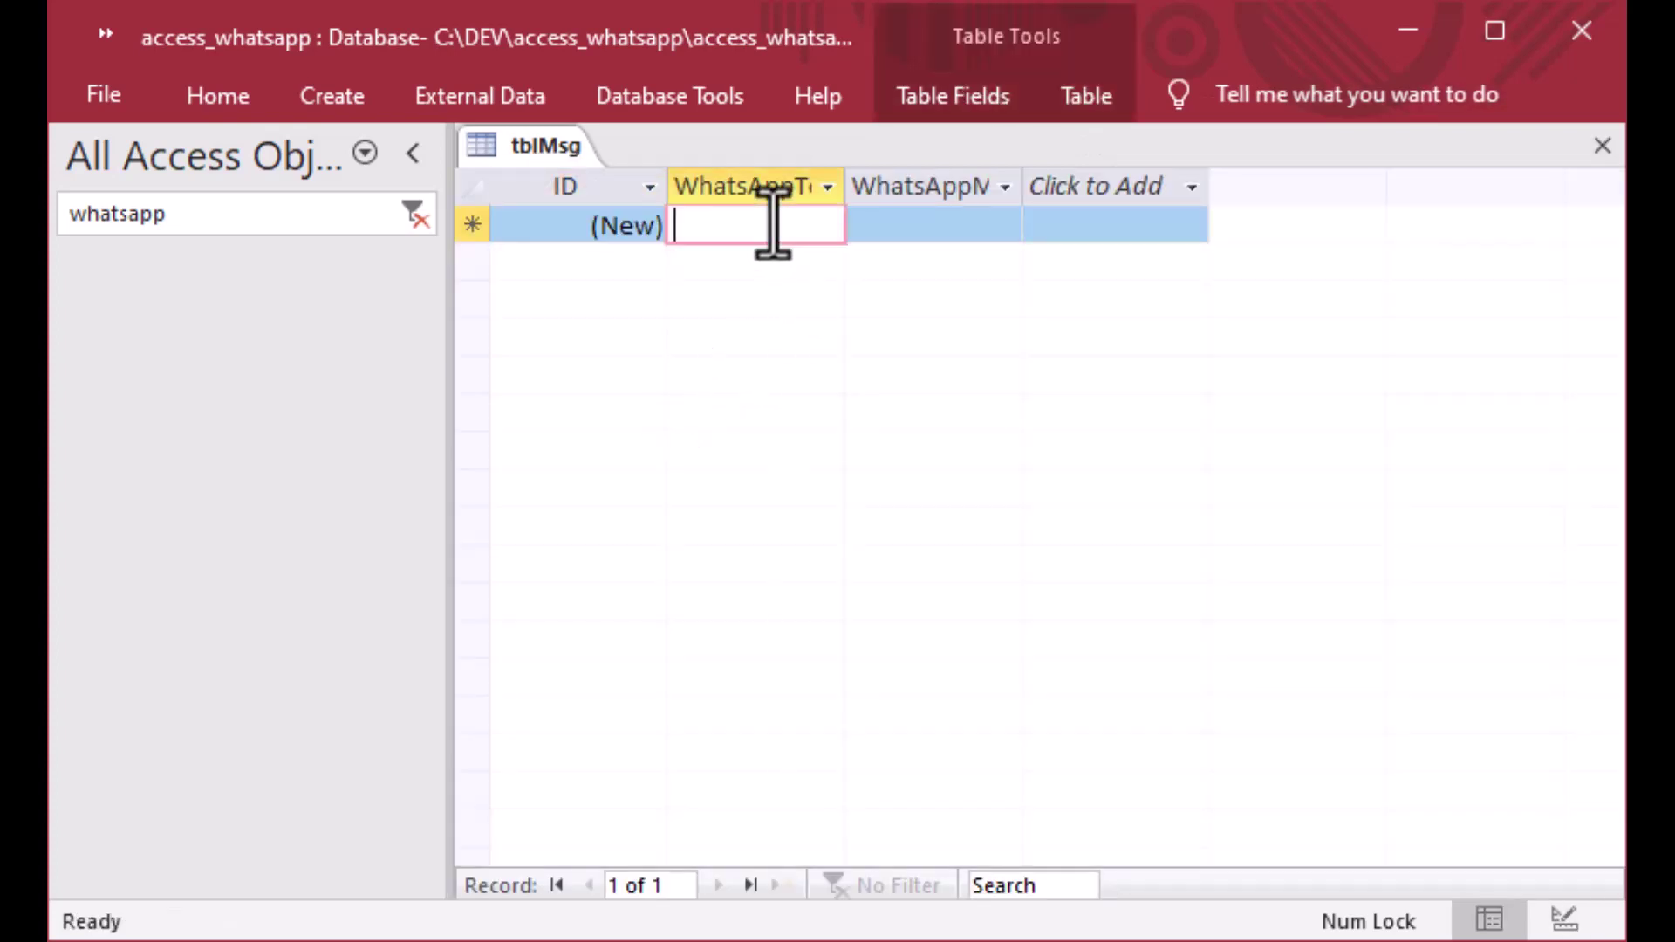
pyautogui.write('6043')
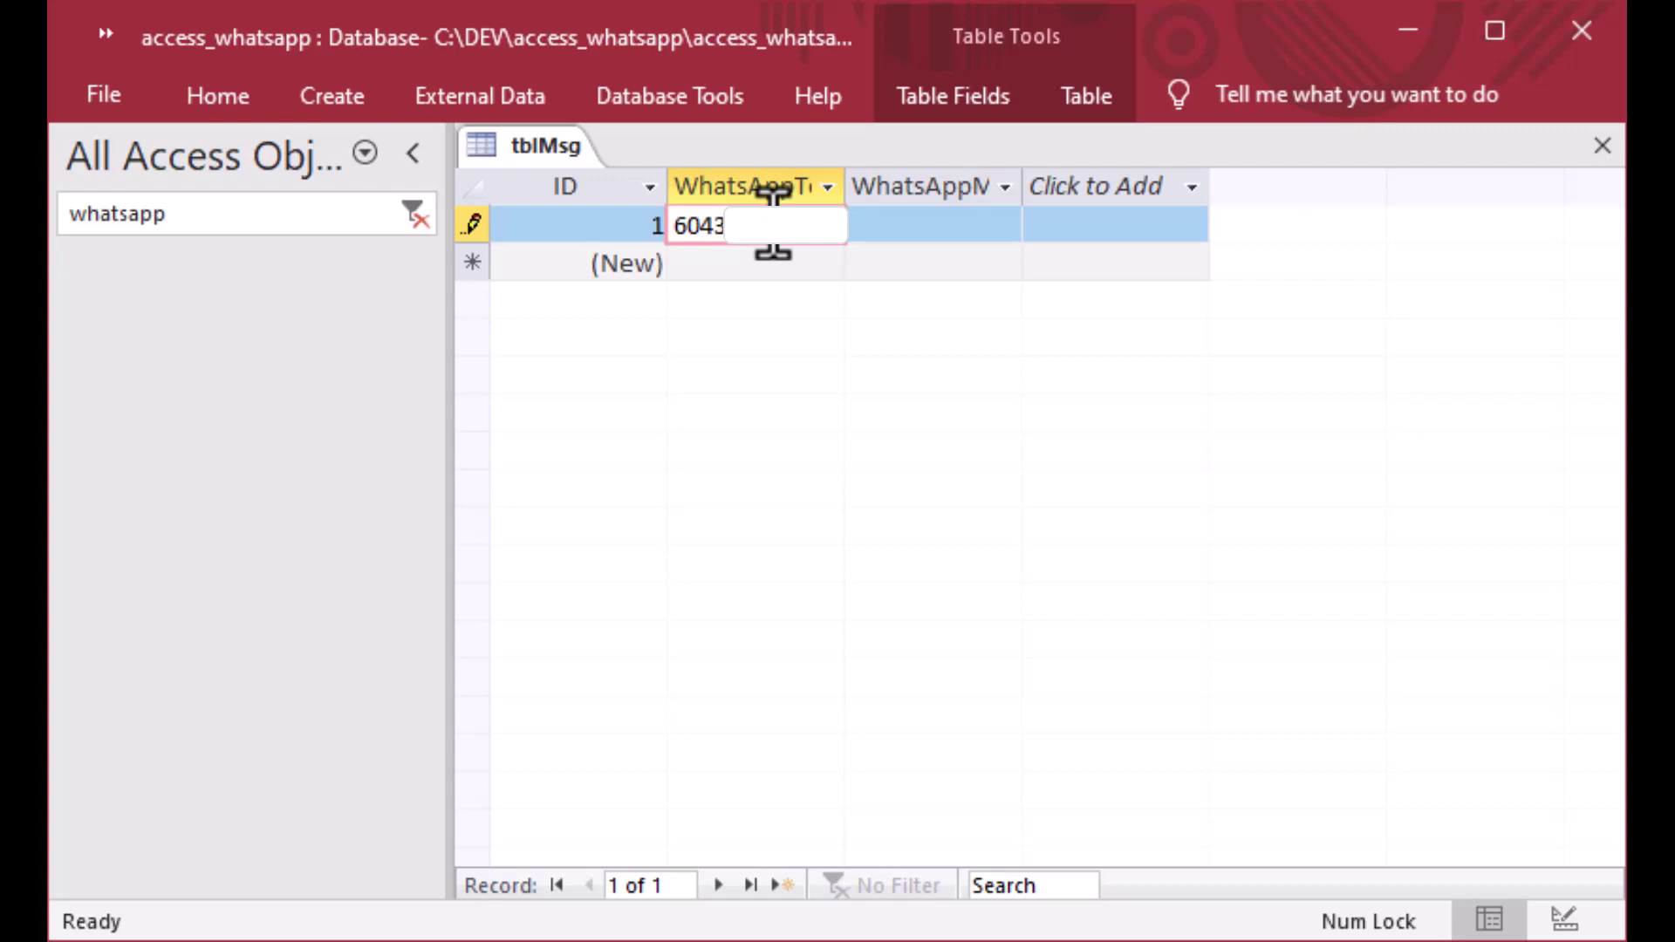
pyautogui.hotkey('shift', 'Tab')
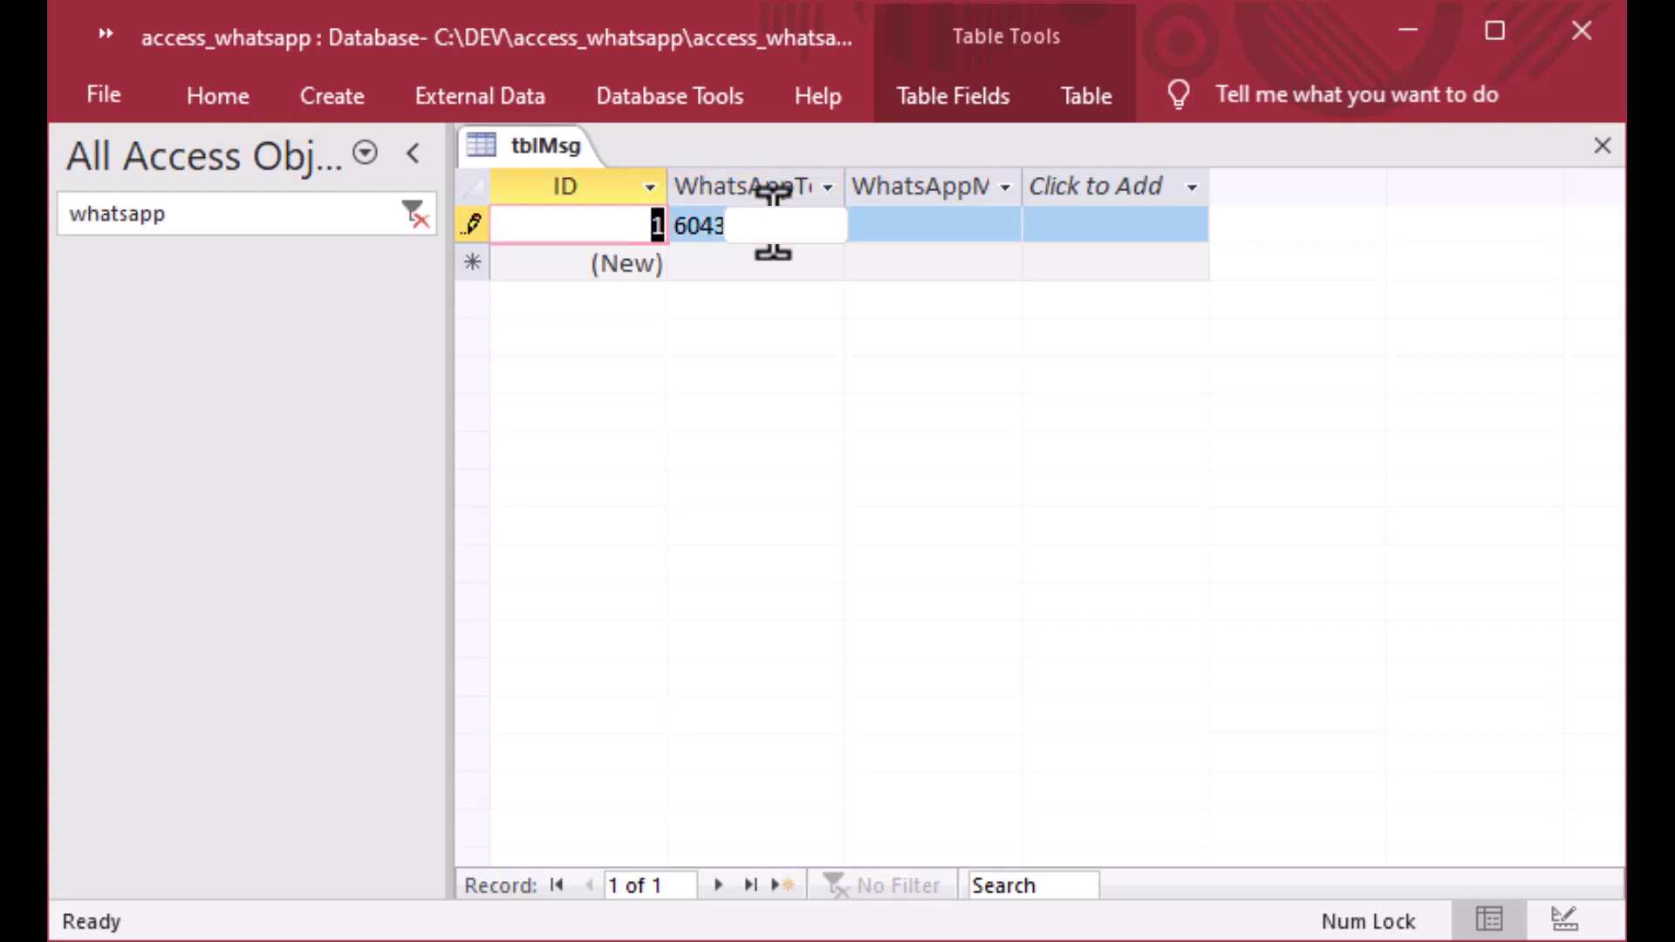
pyautogui.press('Tab')
pyautogui.hotkey('shift', 'Tab')
pyautogui.press('Tab')
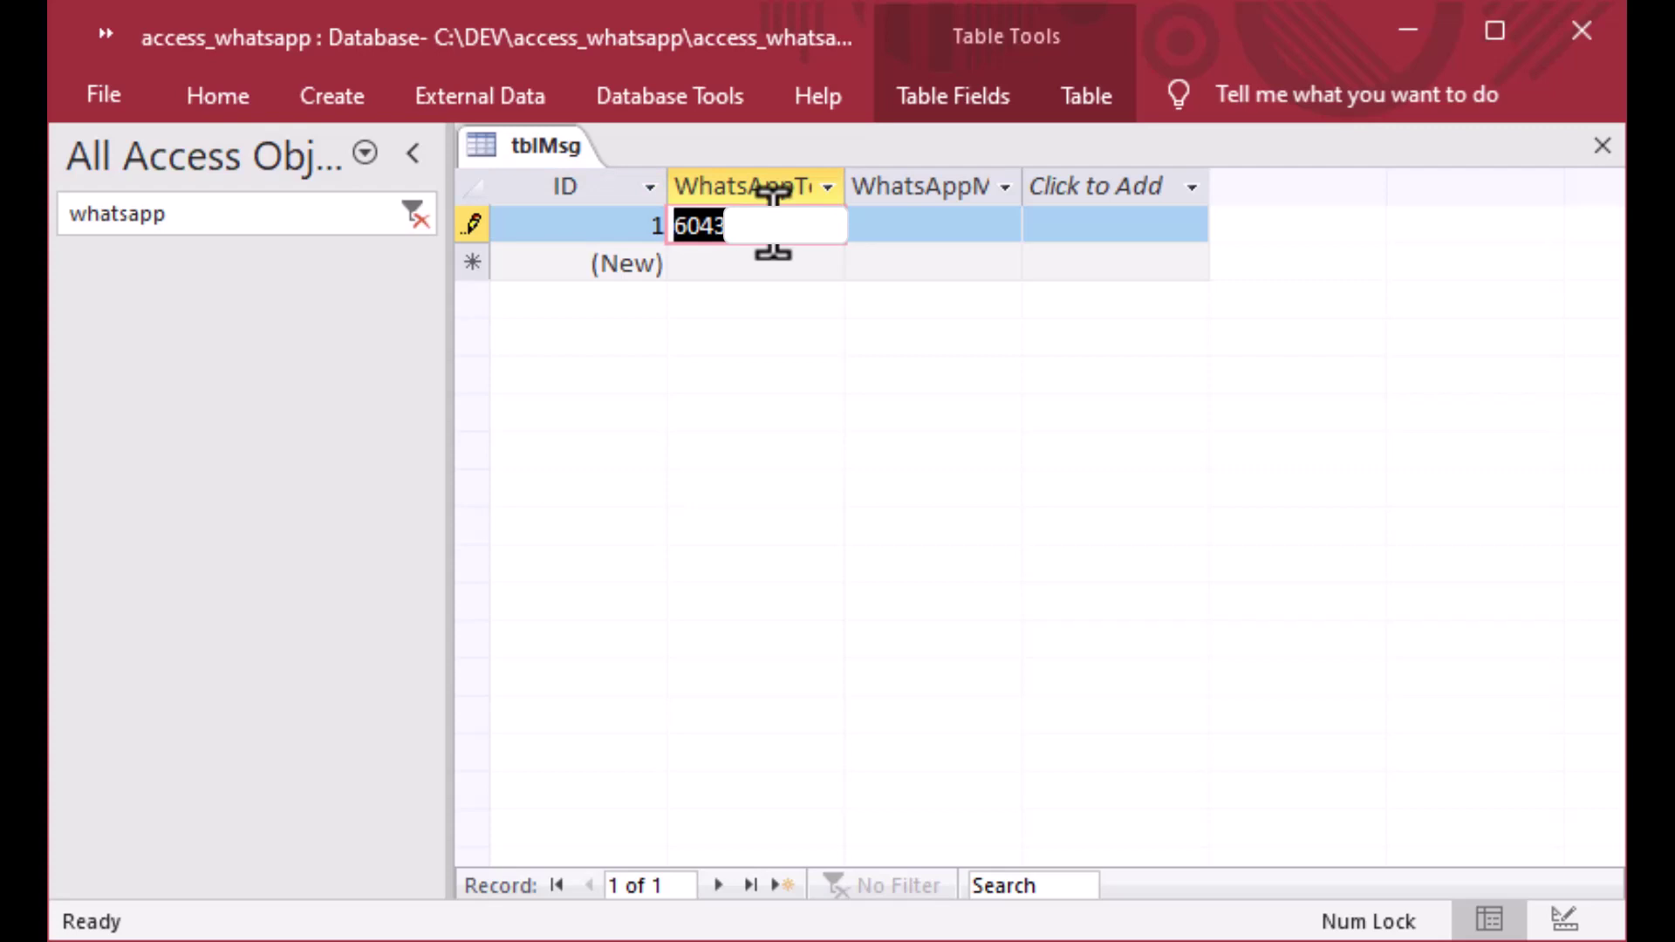
pyautogui.press('F2')
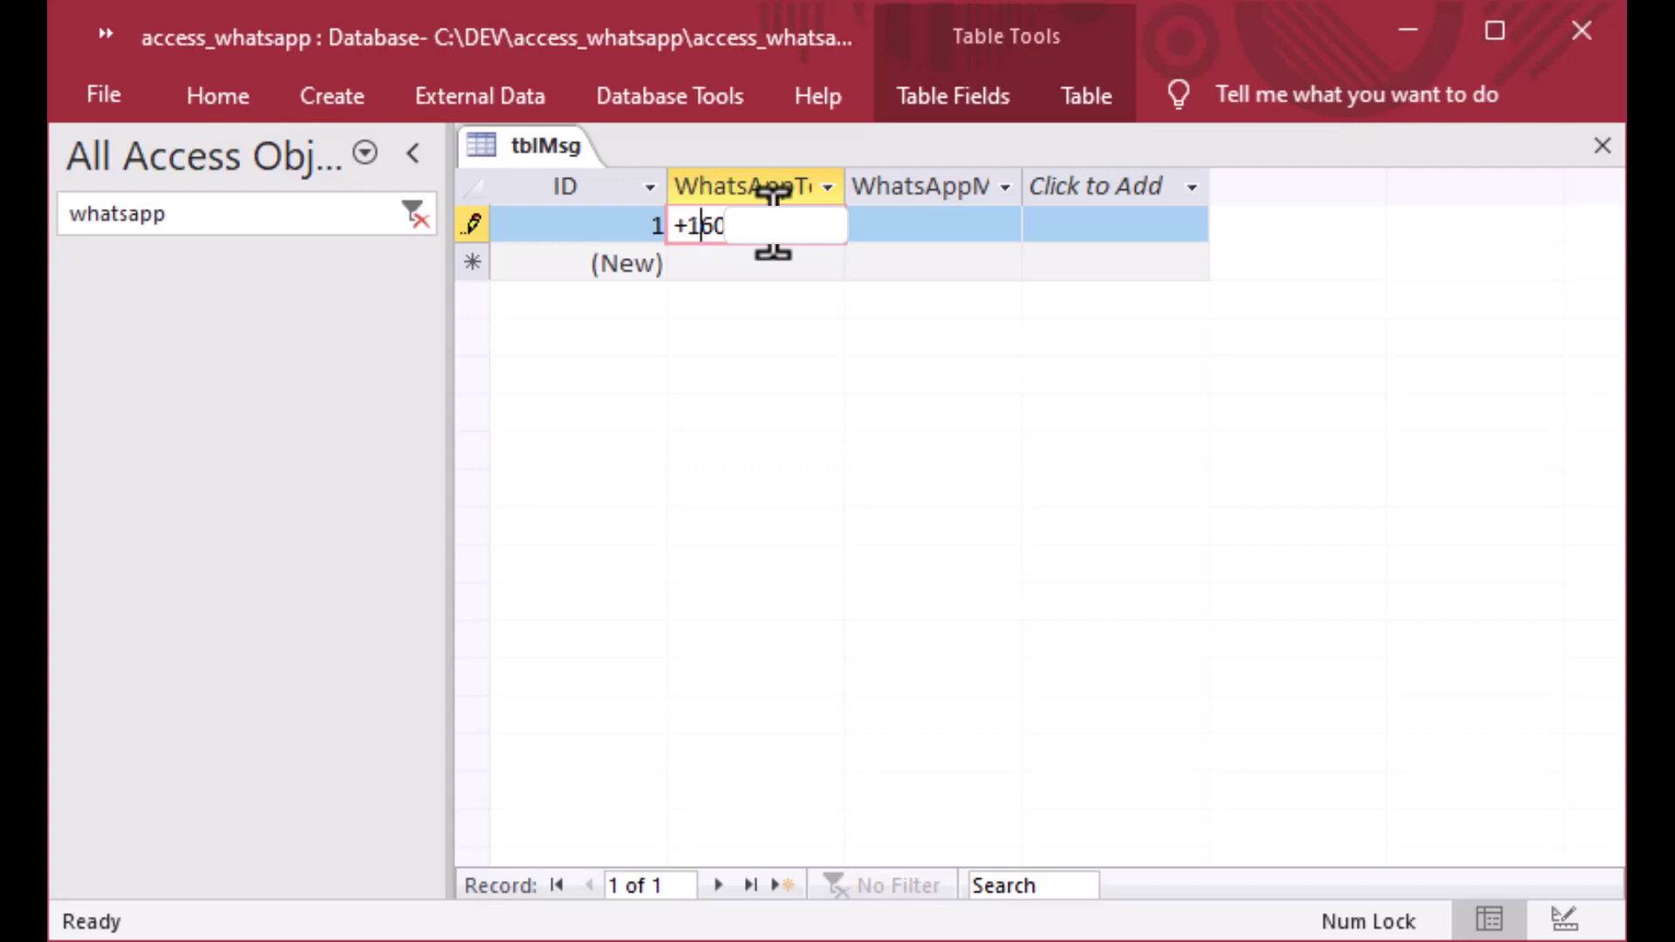
pyautogui.press('Tab')
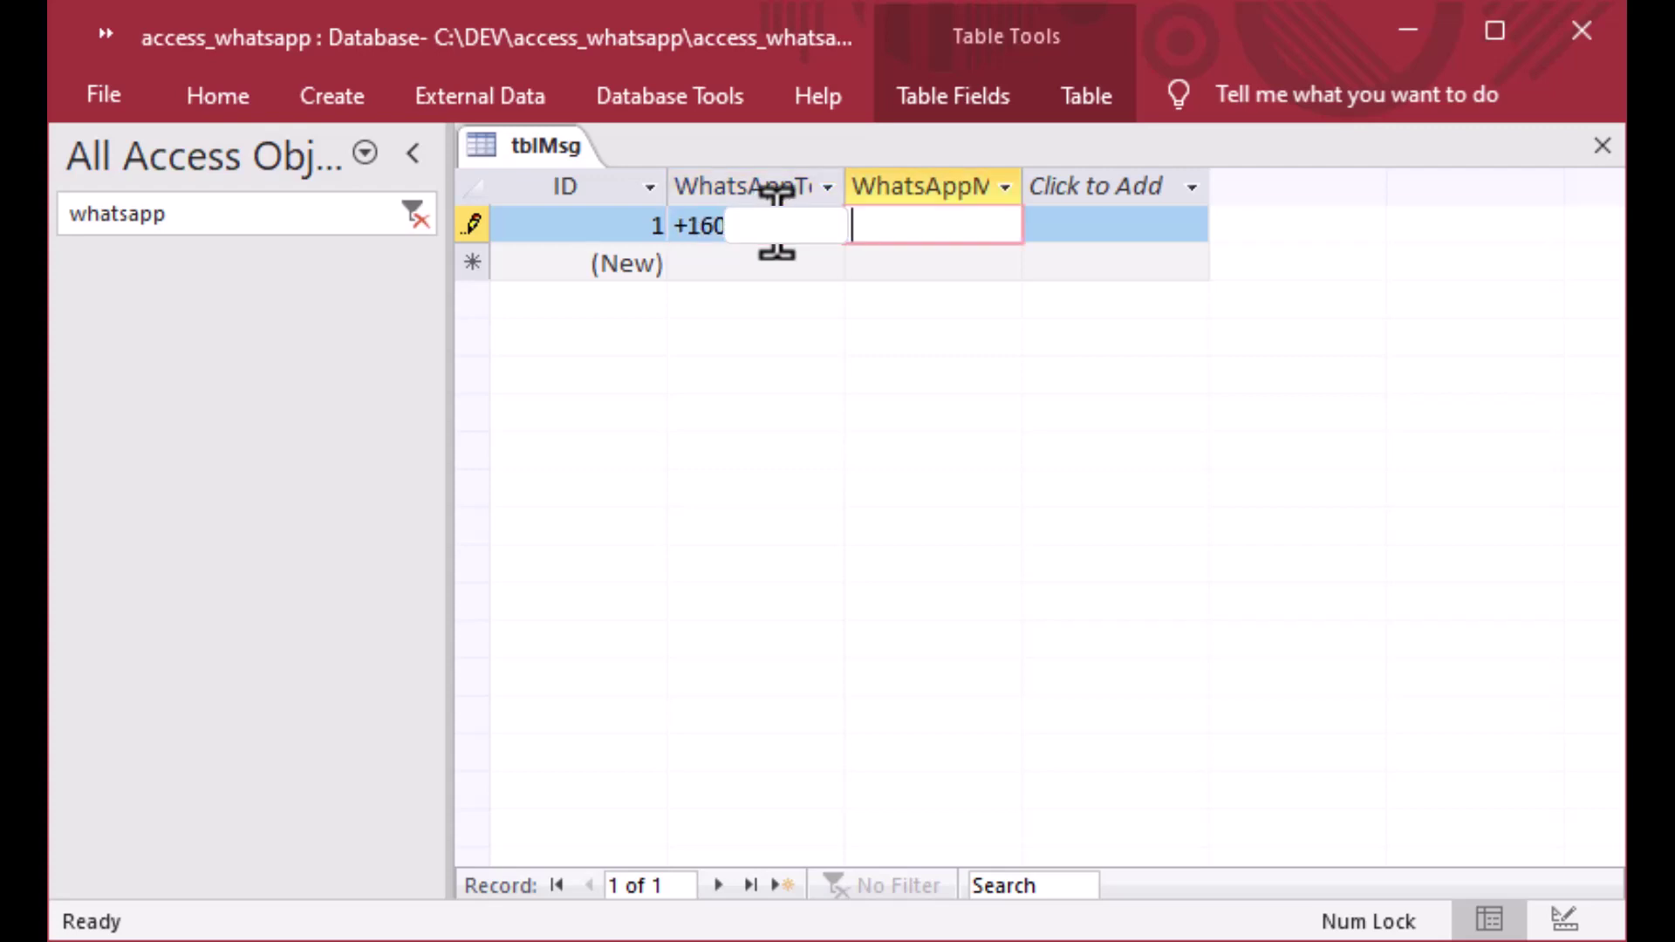
# Widen the WhatsAppMsg column and enter 'Hey, this is a WhatsApp message' in record 1
pyautogui.moveTo(1024, 186); pyautogui.dragTo(1137, 187)
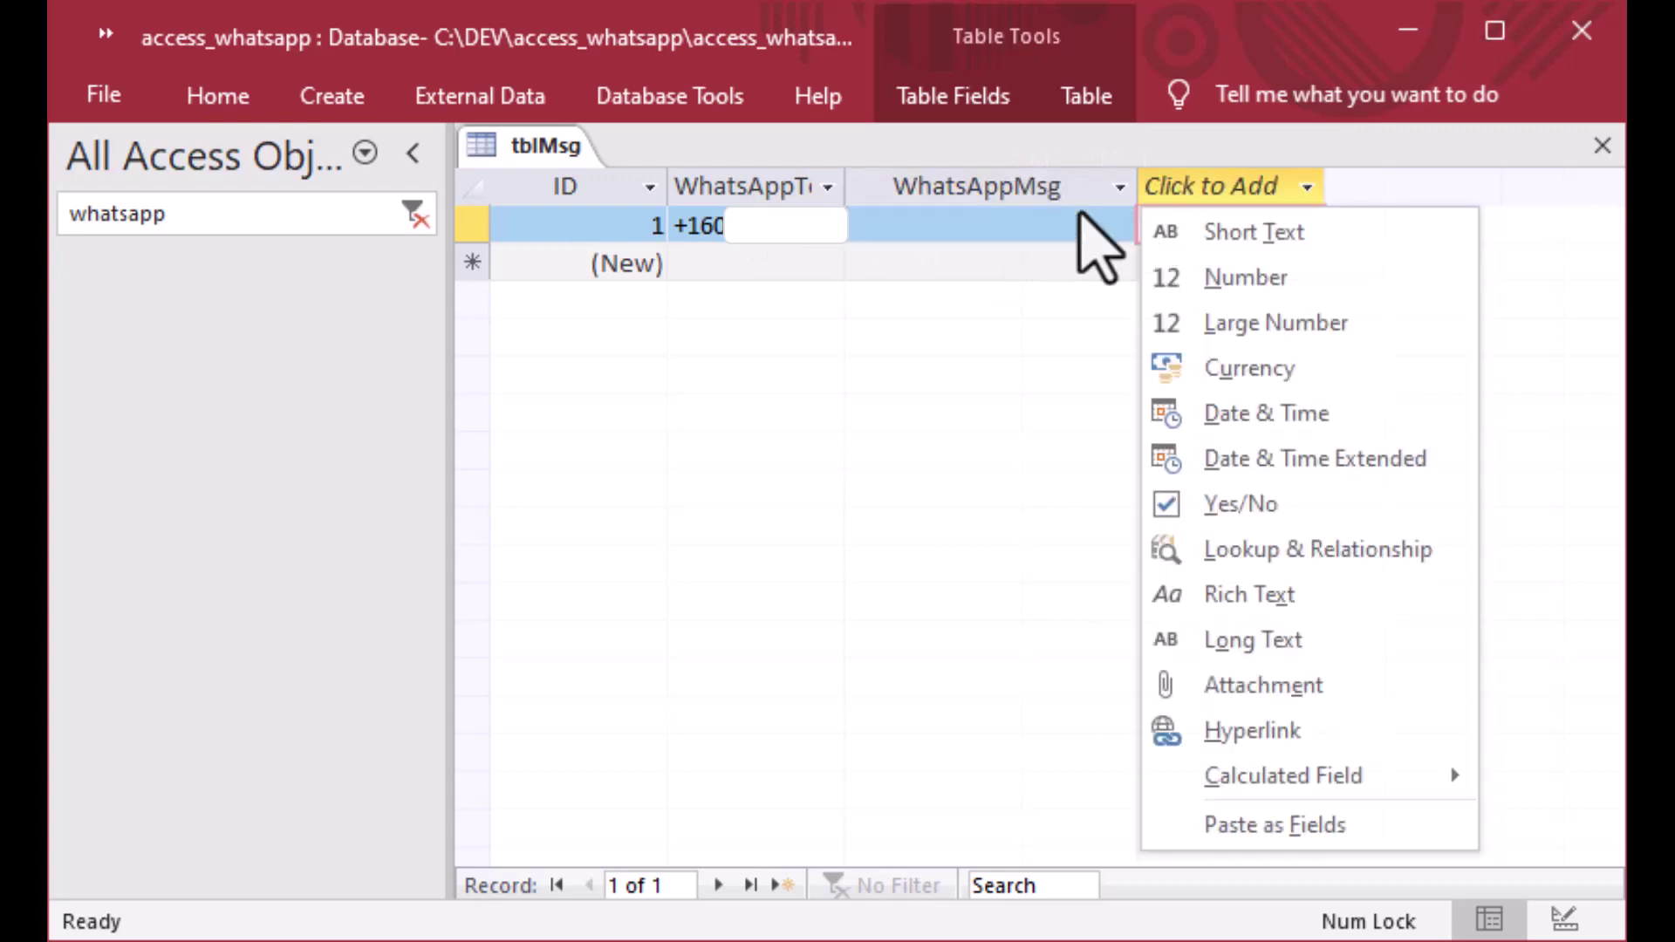
pyautogui.click(1032, 226)
pyautogui.click(1032, 225)
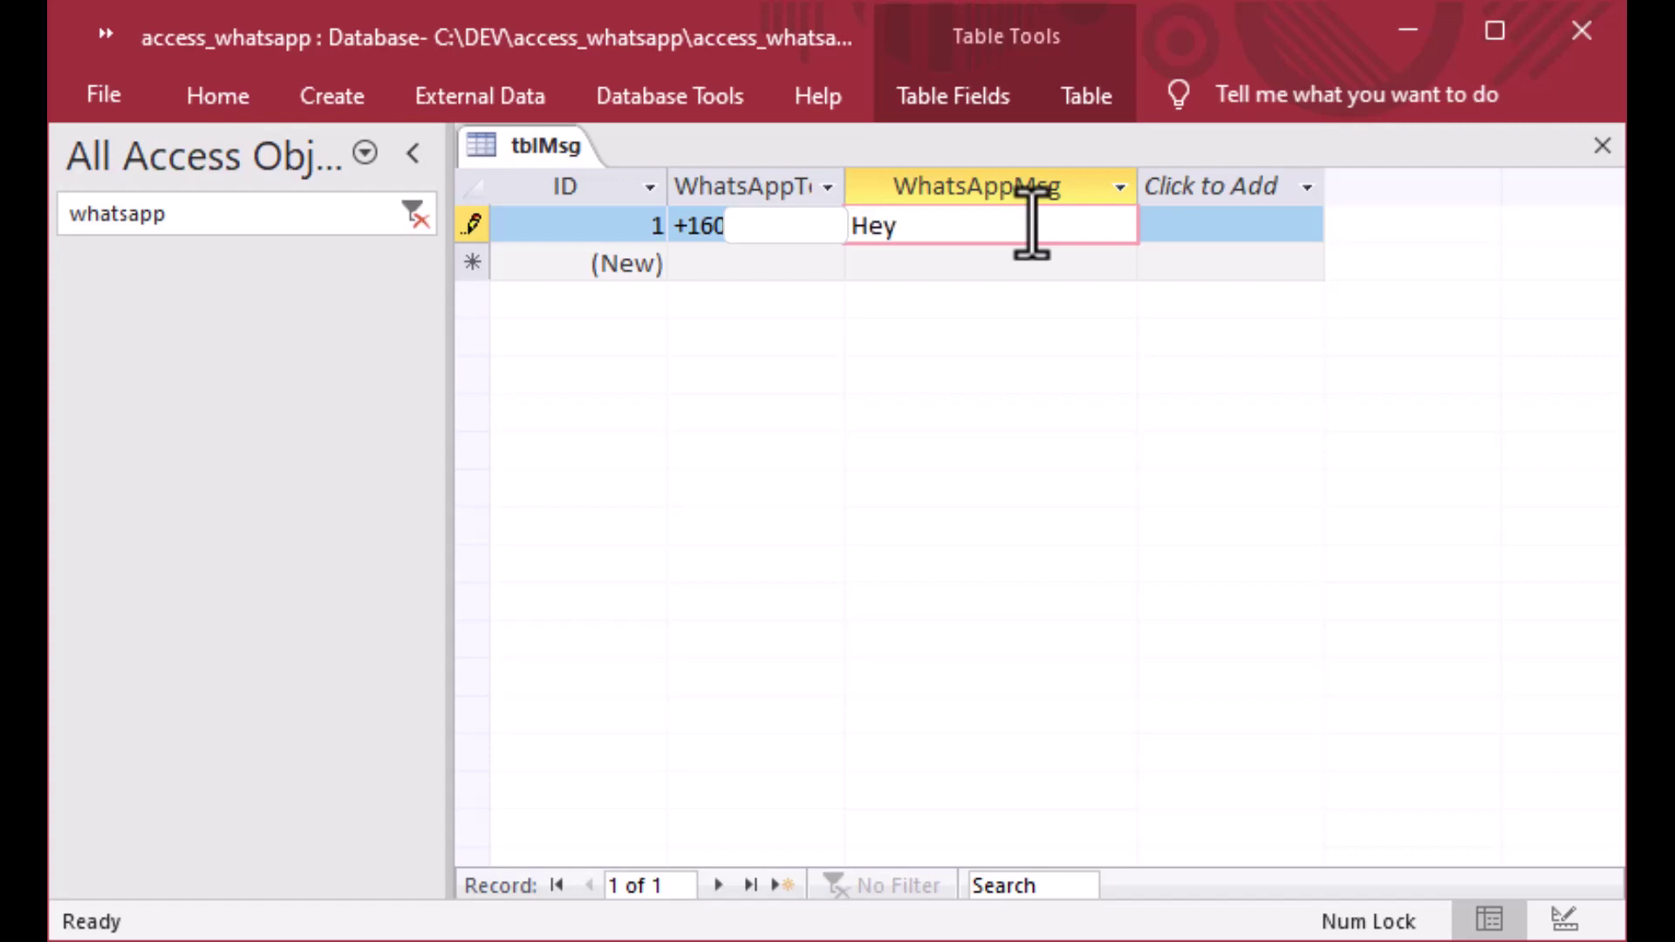
pyautogui.write(', this is a WhatsApp ')
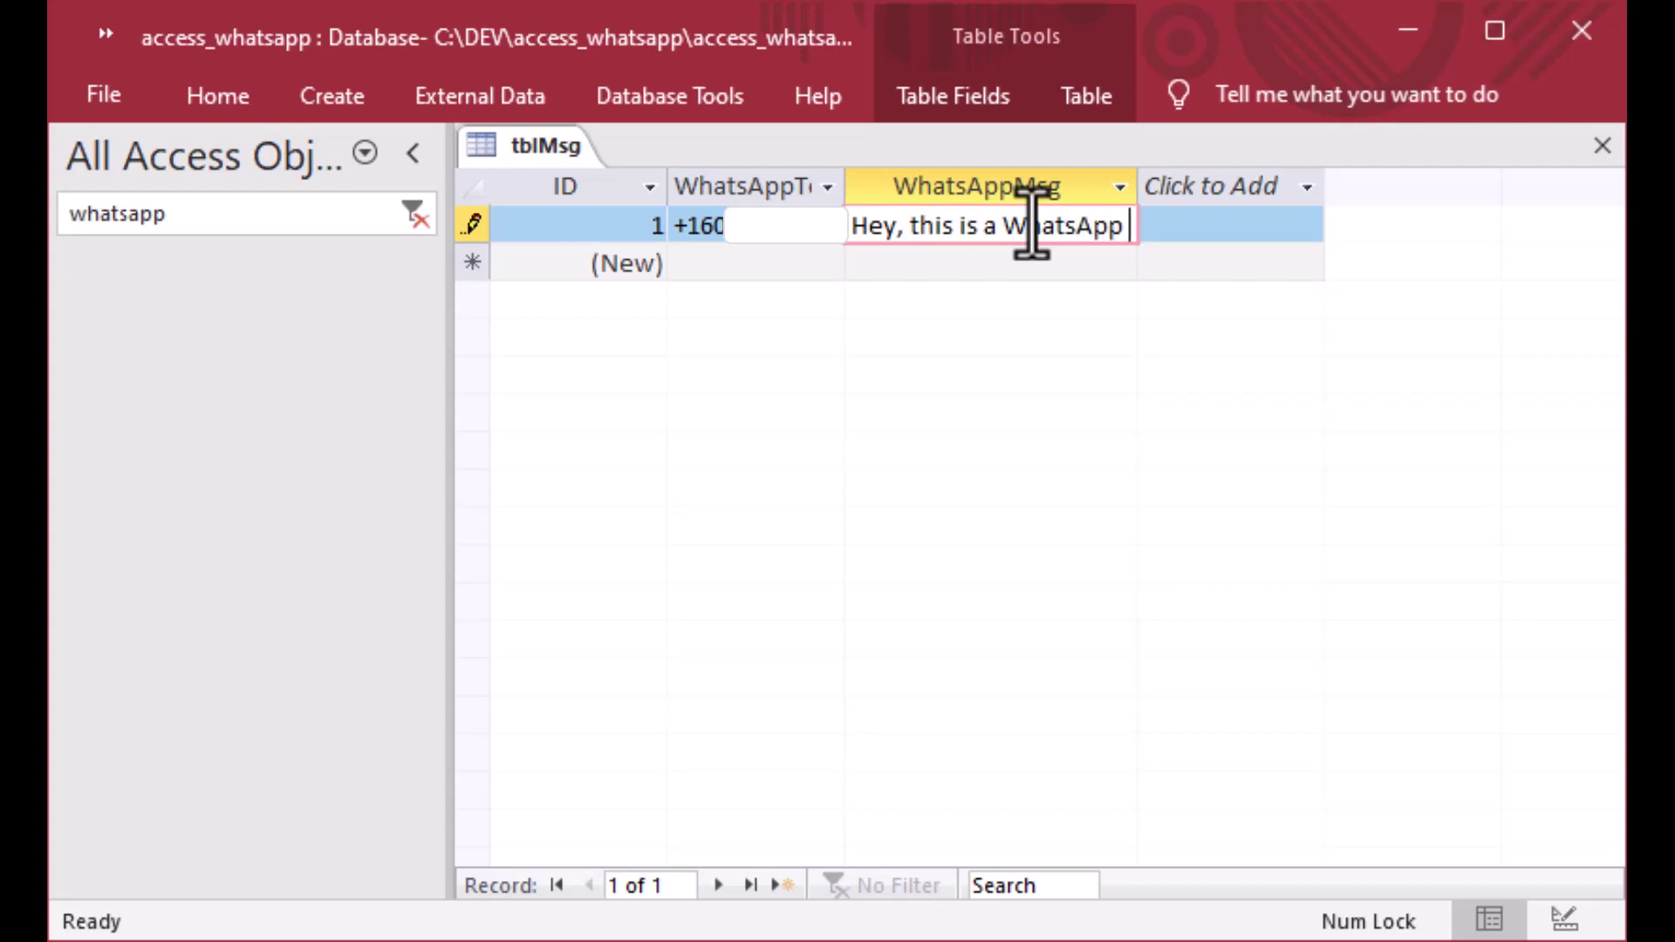
pyautogui.write('message!')
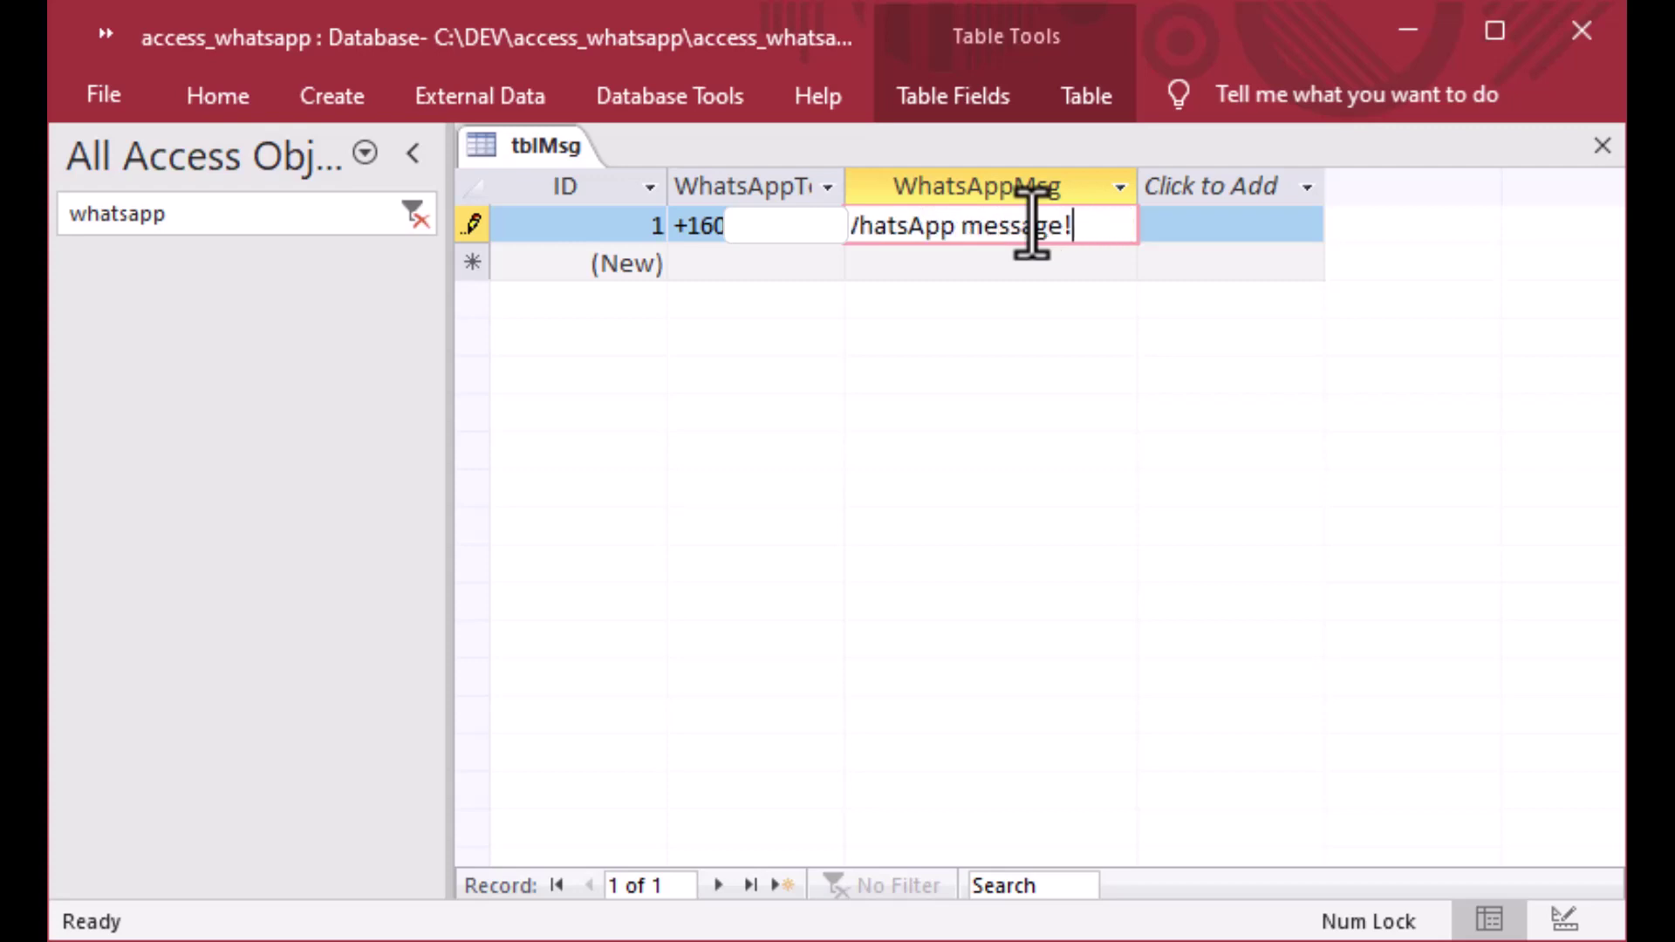
pyautogui.press('Tab')
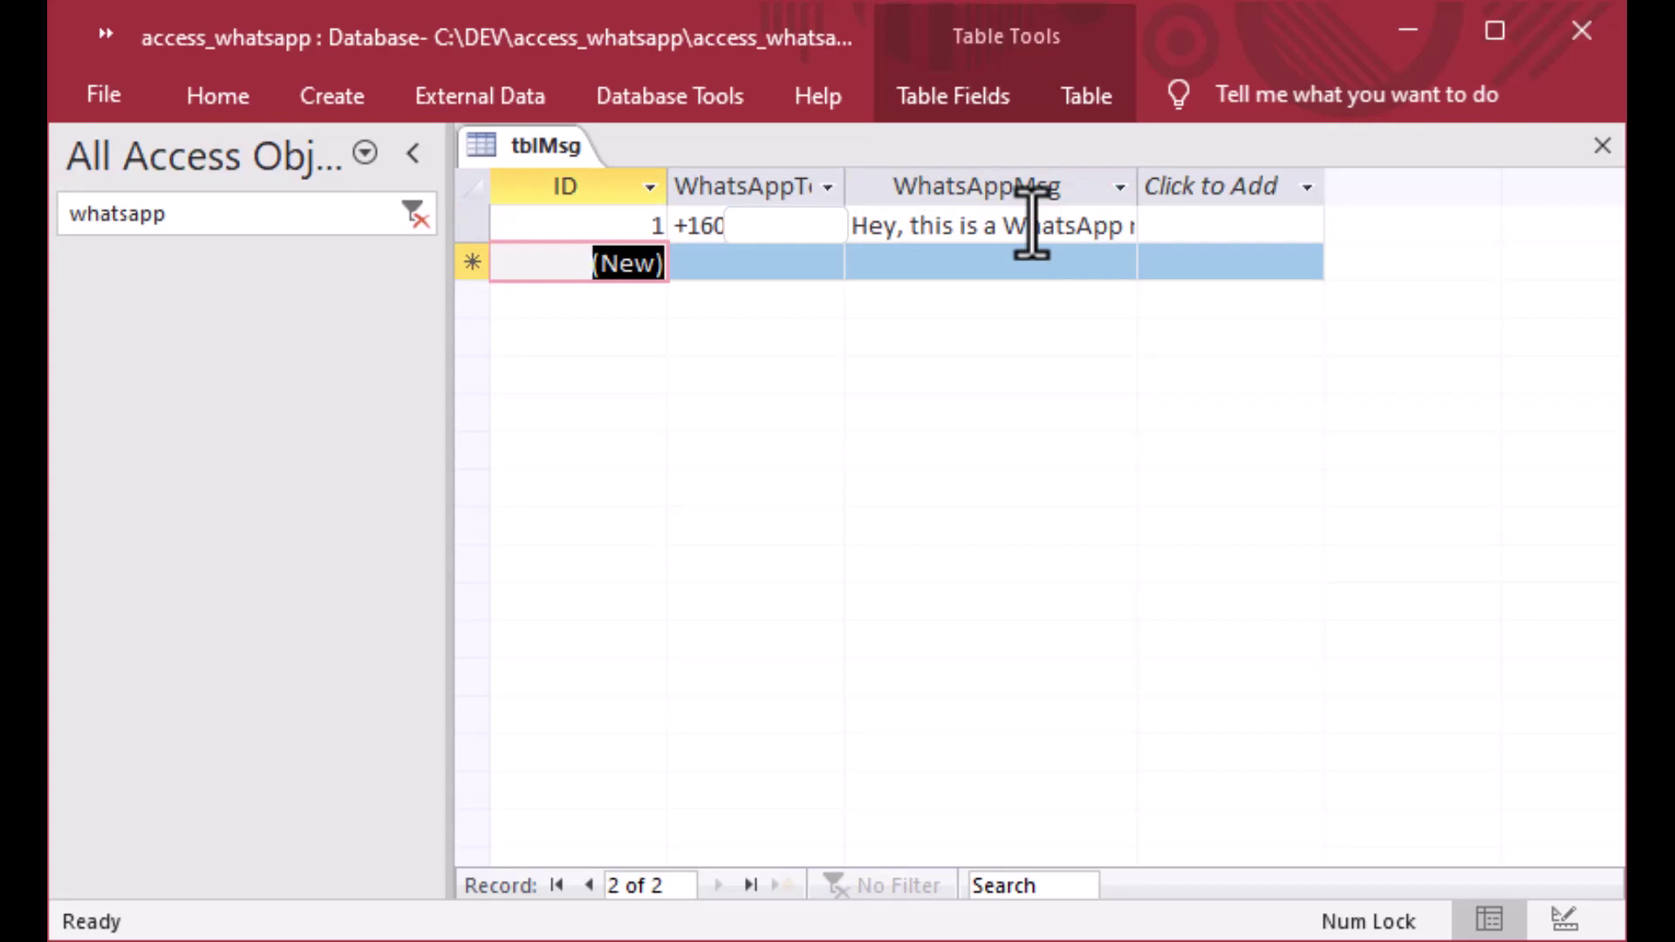
# Close tblMsg and save its layout changes
pyautogui.click(1003, 226)
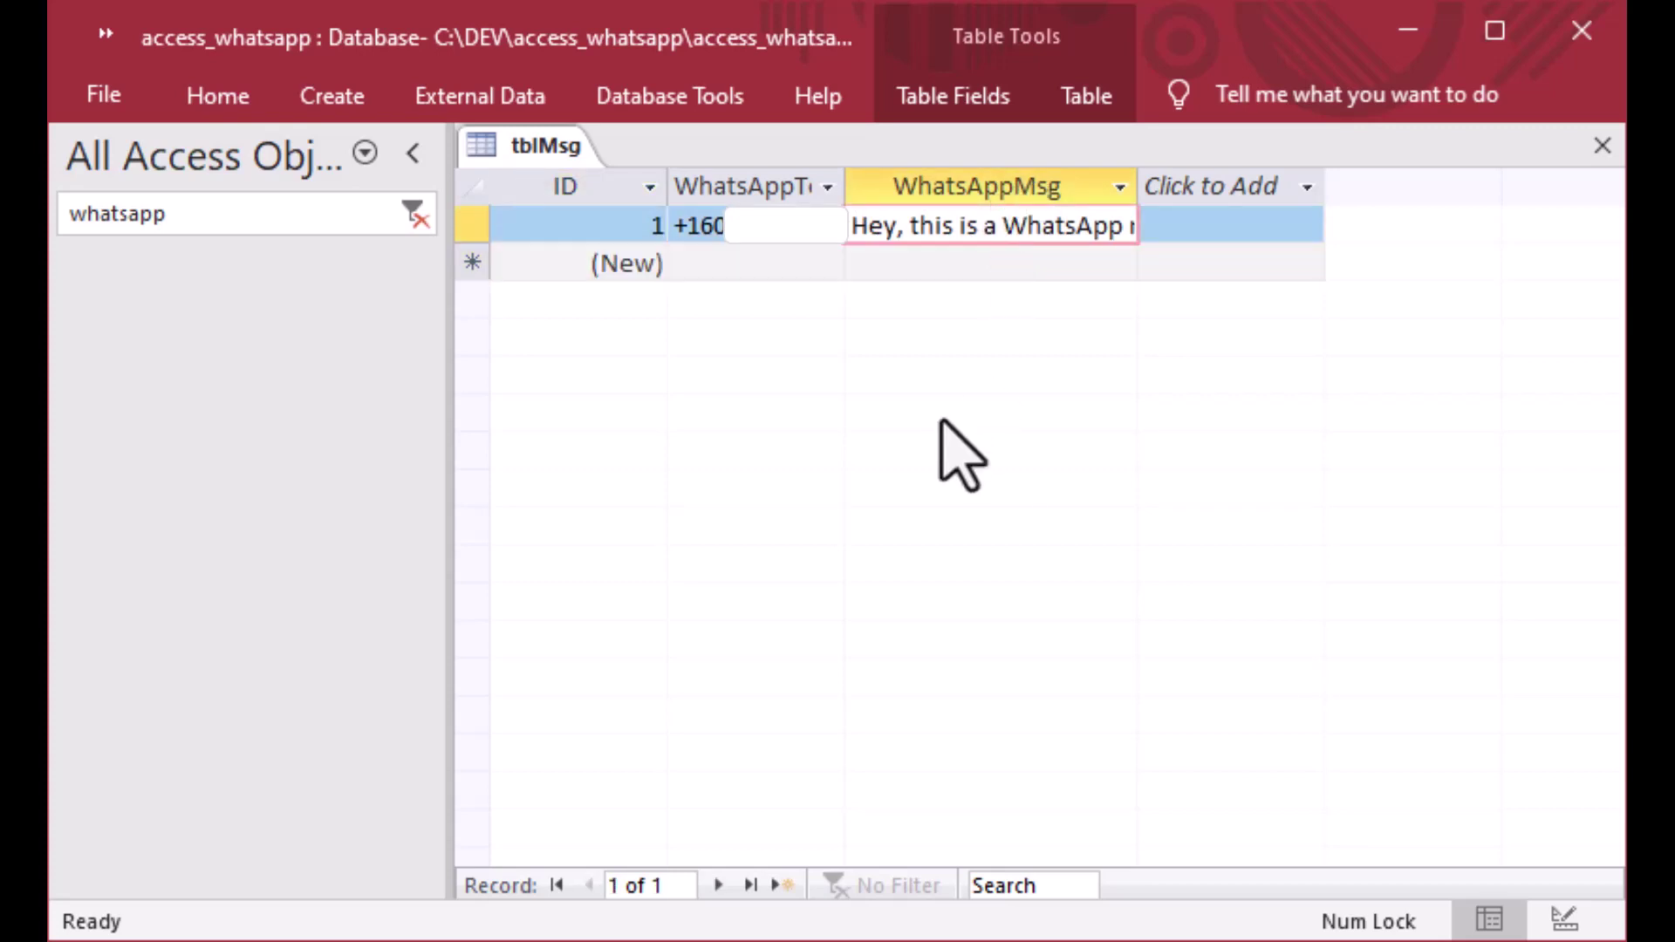
pyautogui.click(748, 247)
pyautogui.click(479, 263)
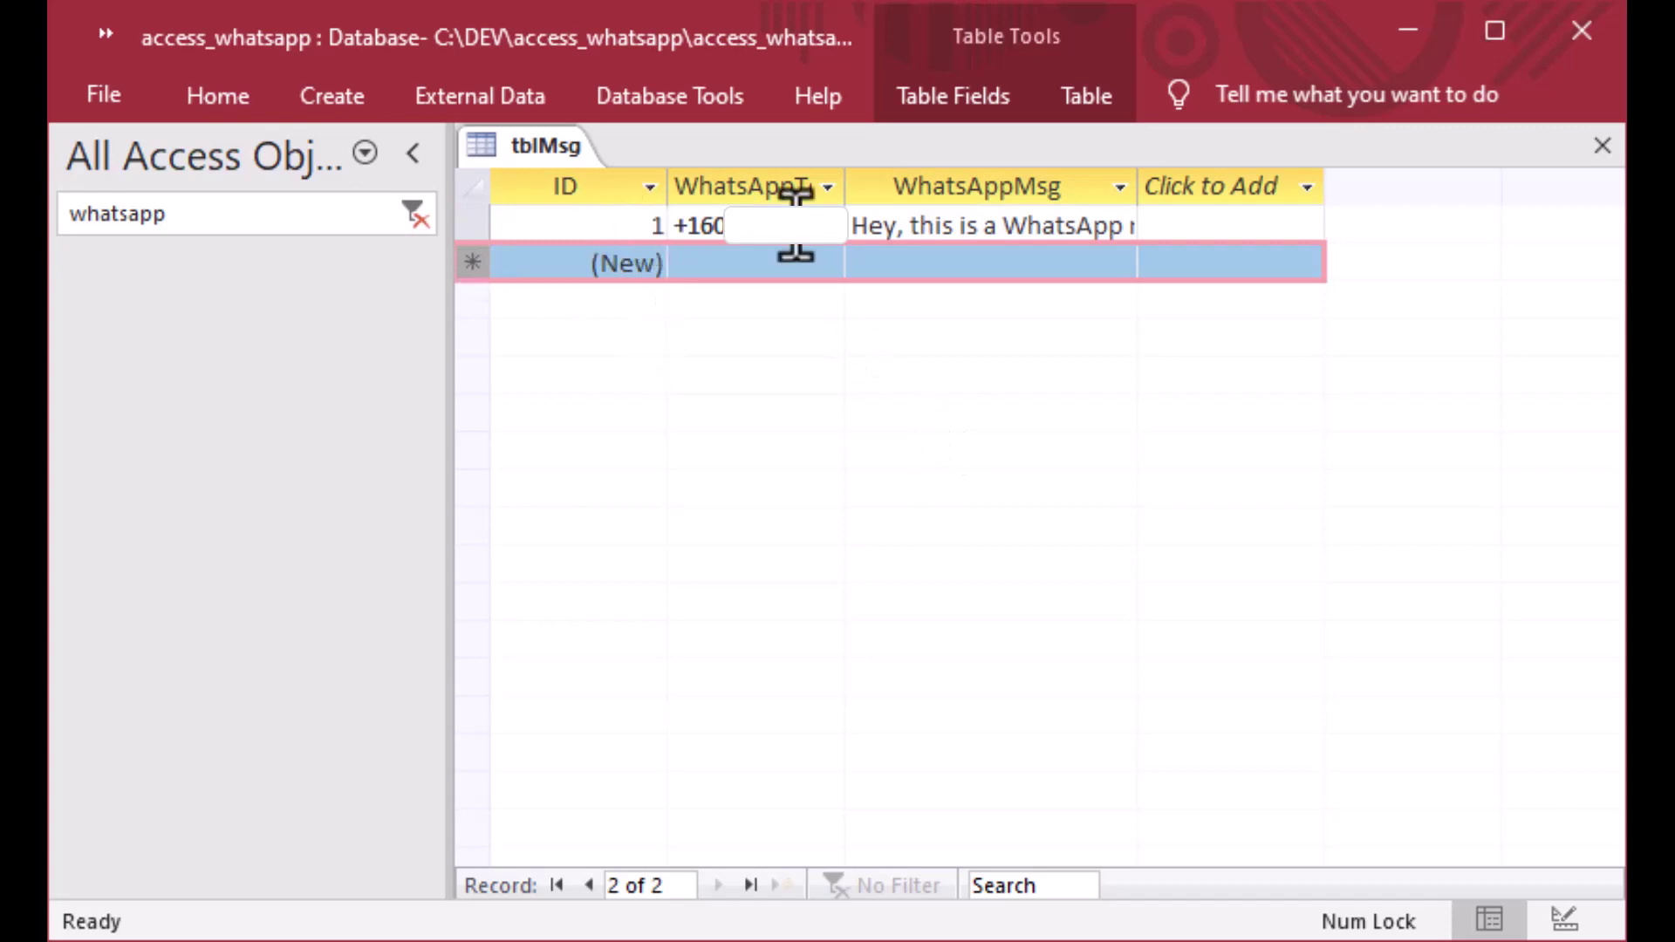
pyautogui.click(1603, 146)
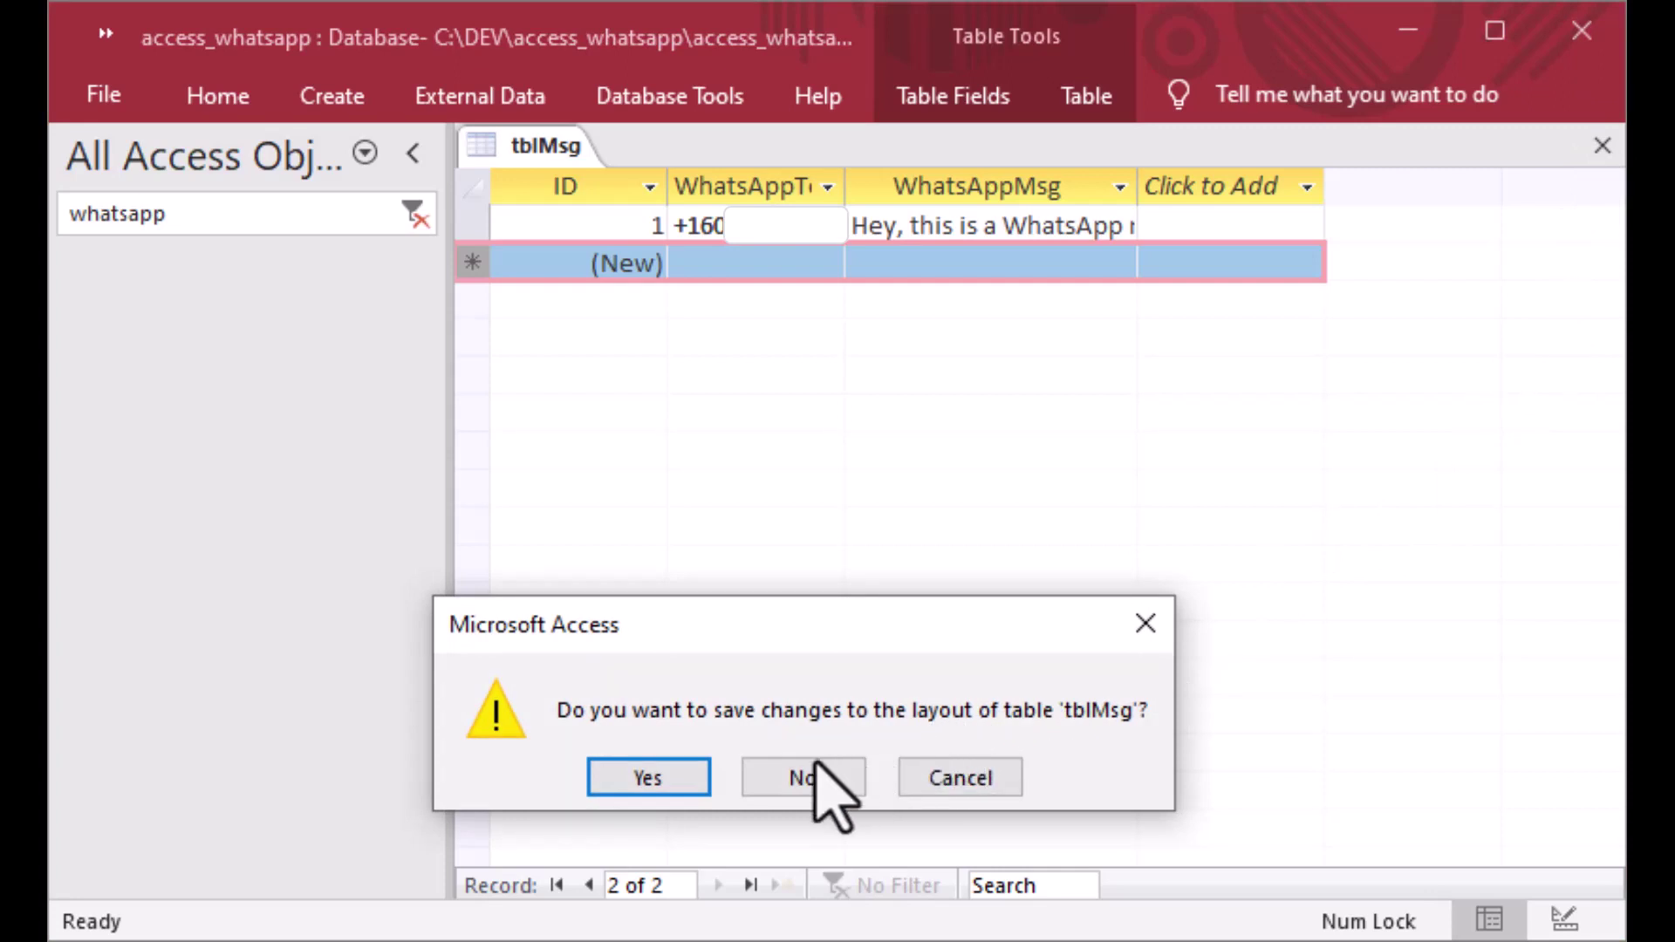
pyautogui.click(642, 776)
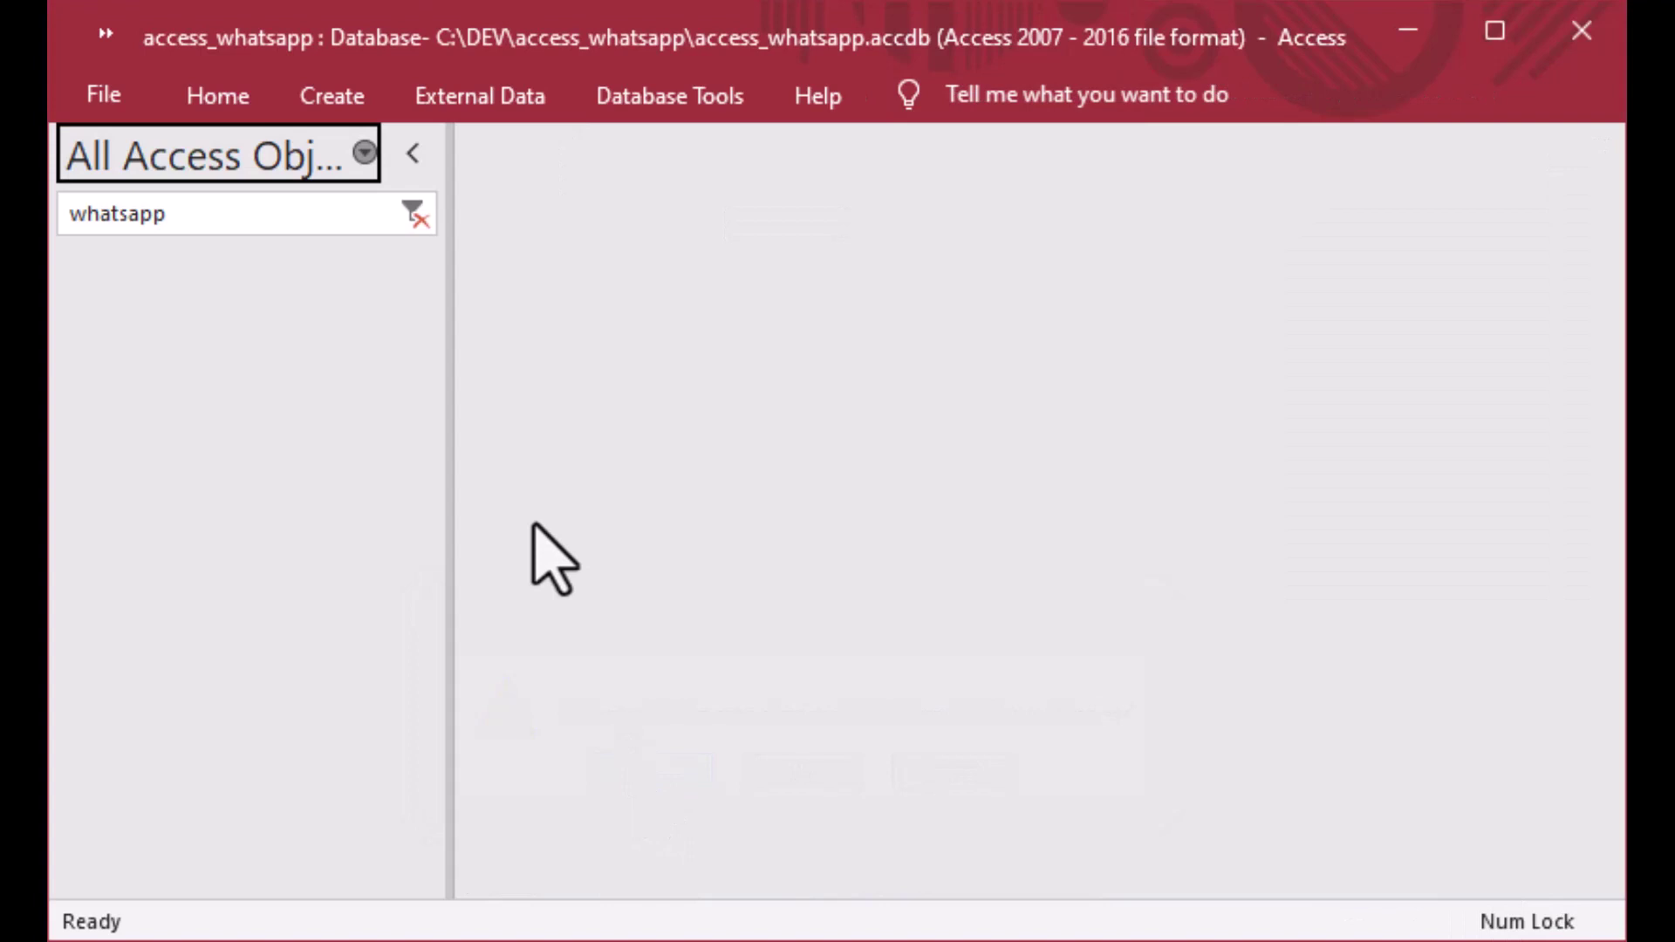
# Use the Form Wizard to build a columnar form titled frmMsg from all tblMsg fields
pyautogui.click(324, 93)
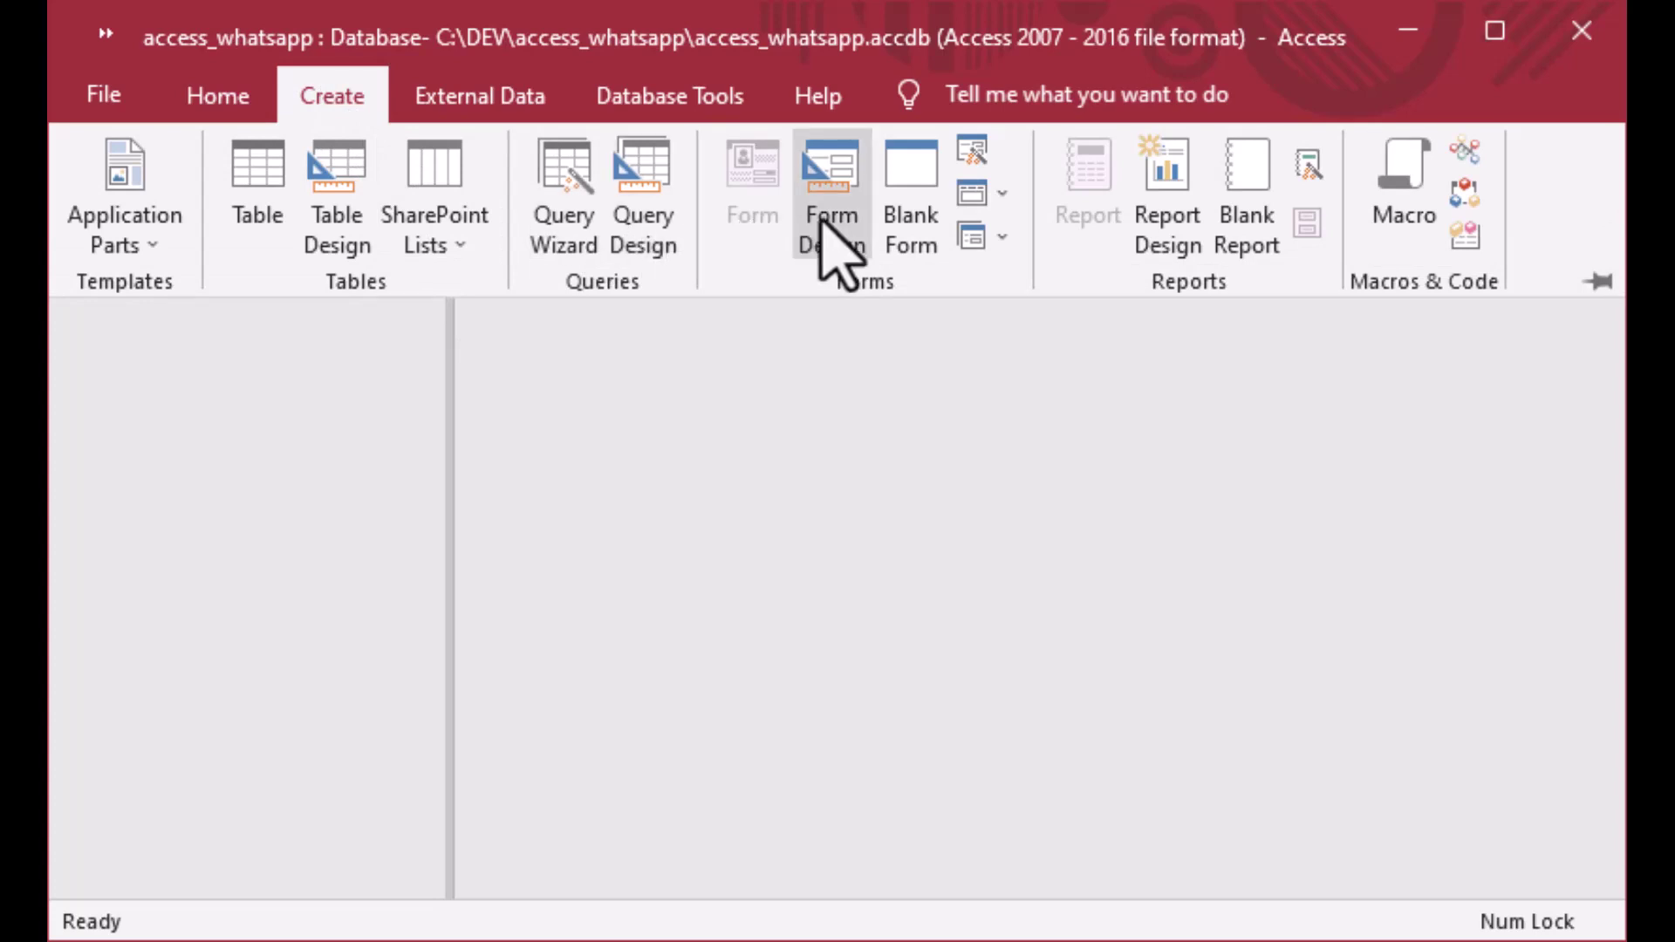
pyautogui.click(972, 153)
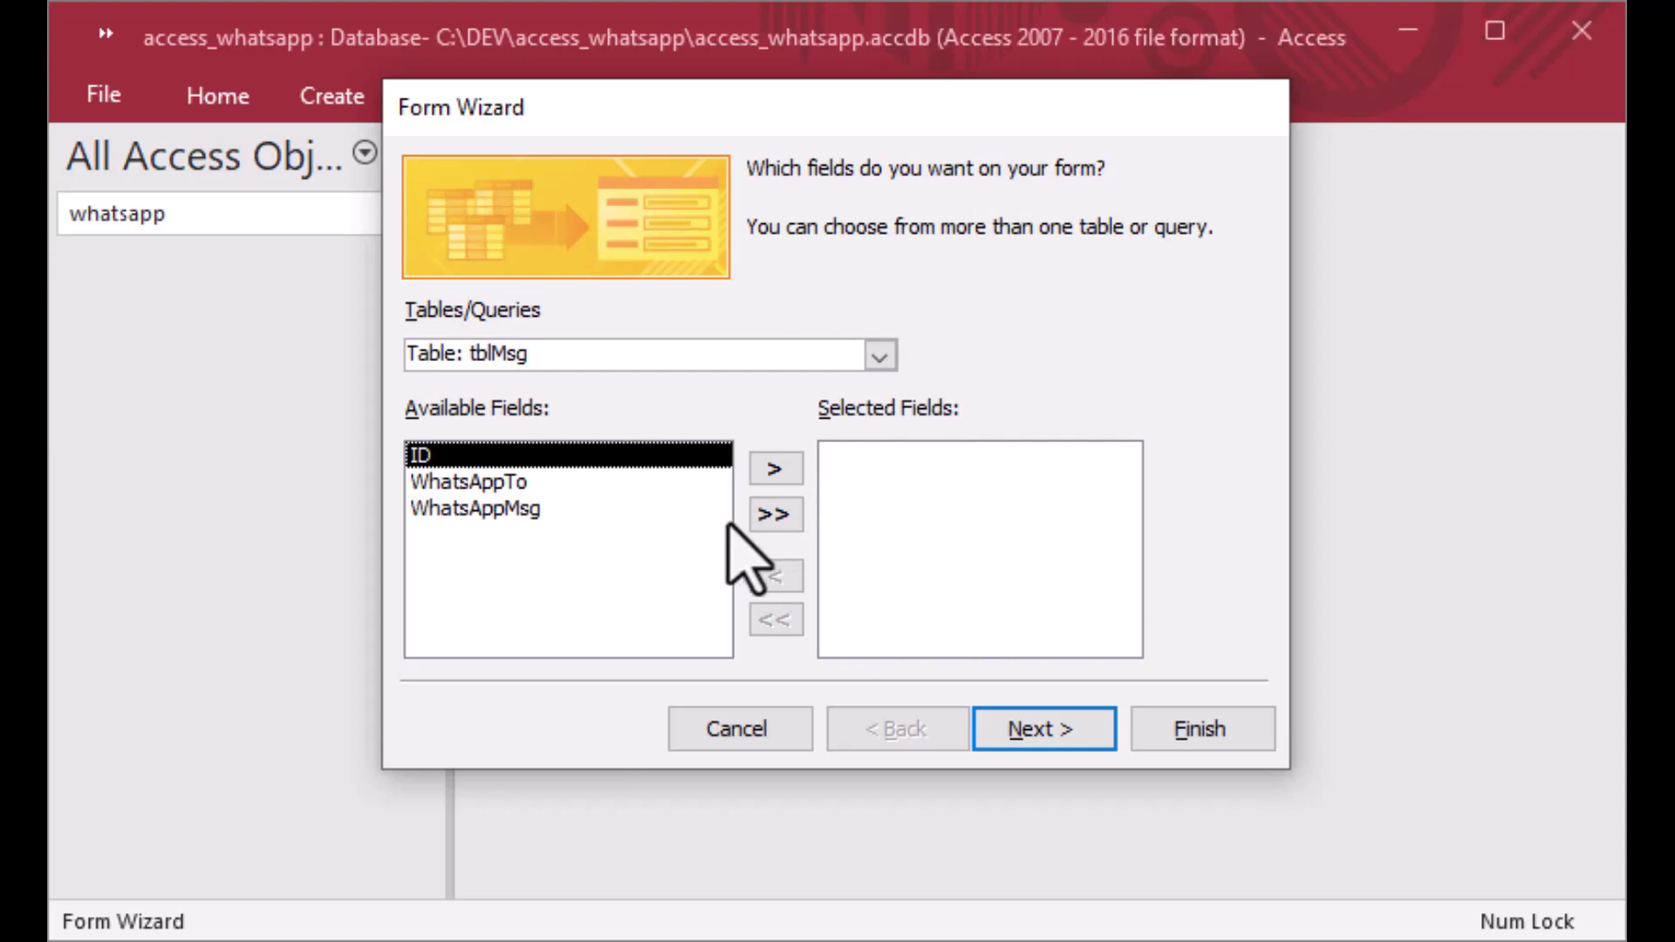
pyautogui.click(779, 519)
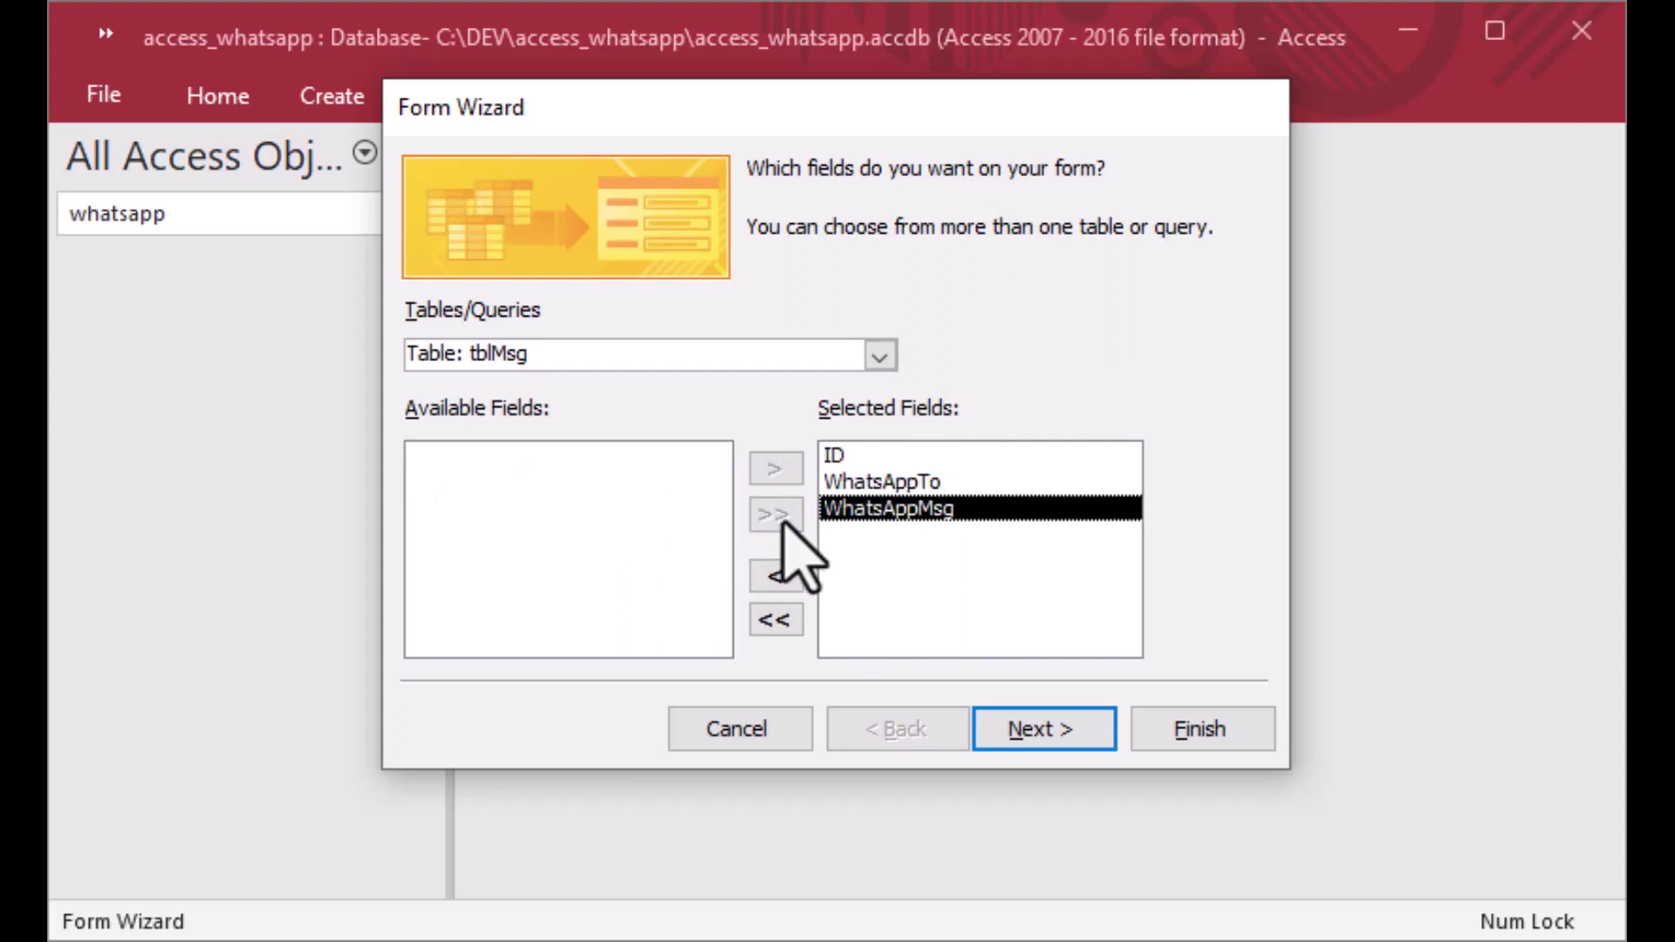
pyautogui.click(1037, 738)
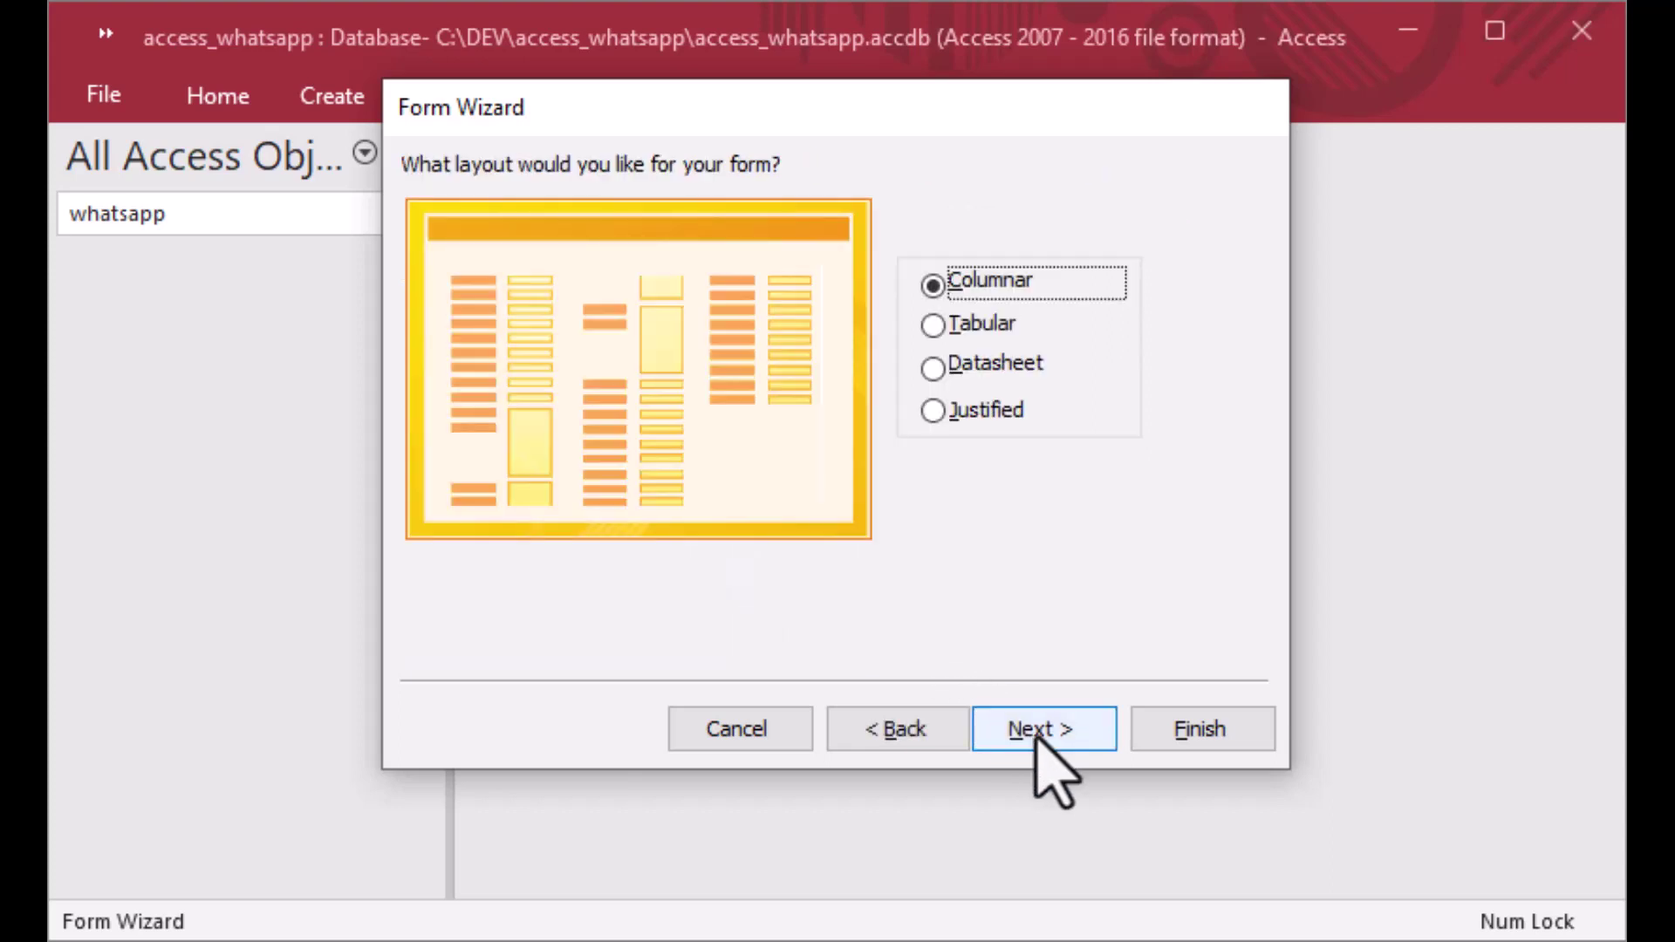
pyautogui.click(1044, 731)
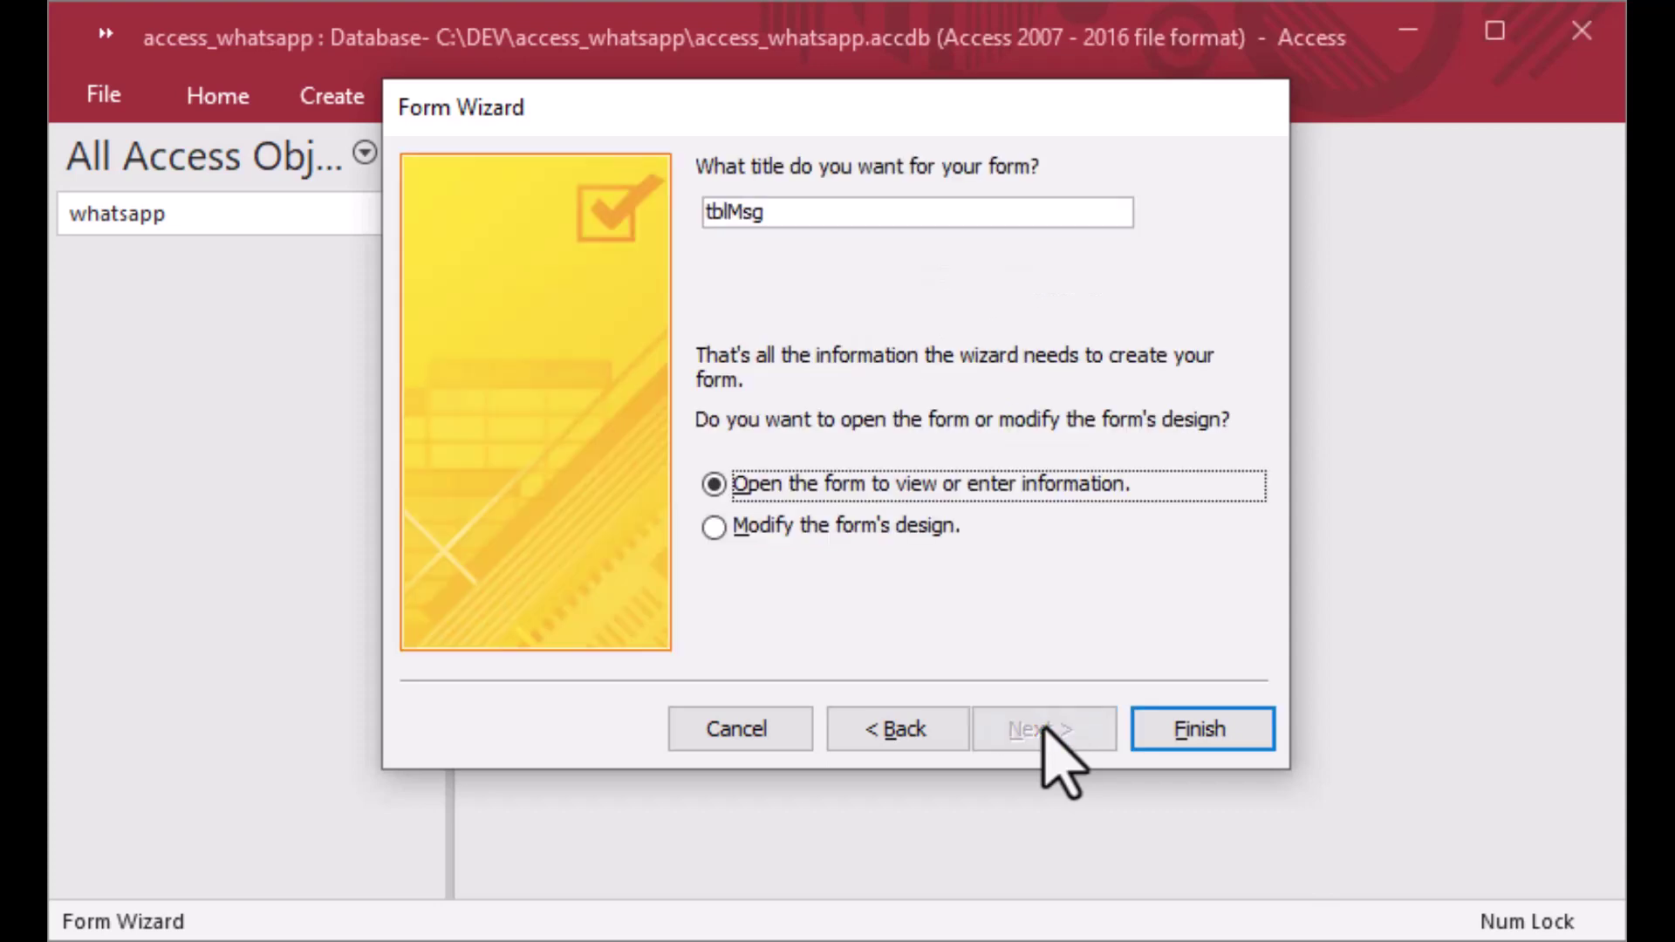
pyautogui.doubleClick(748, 213)
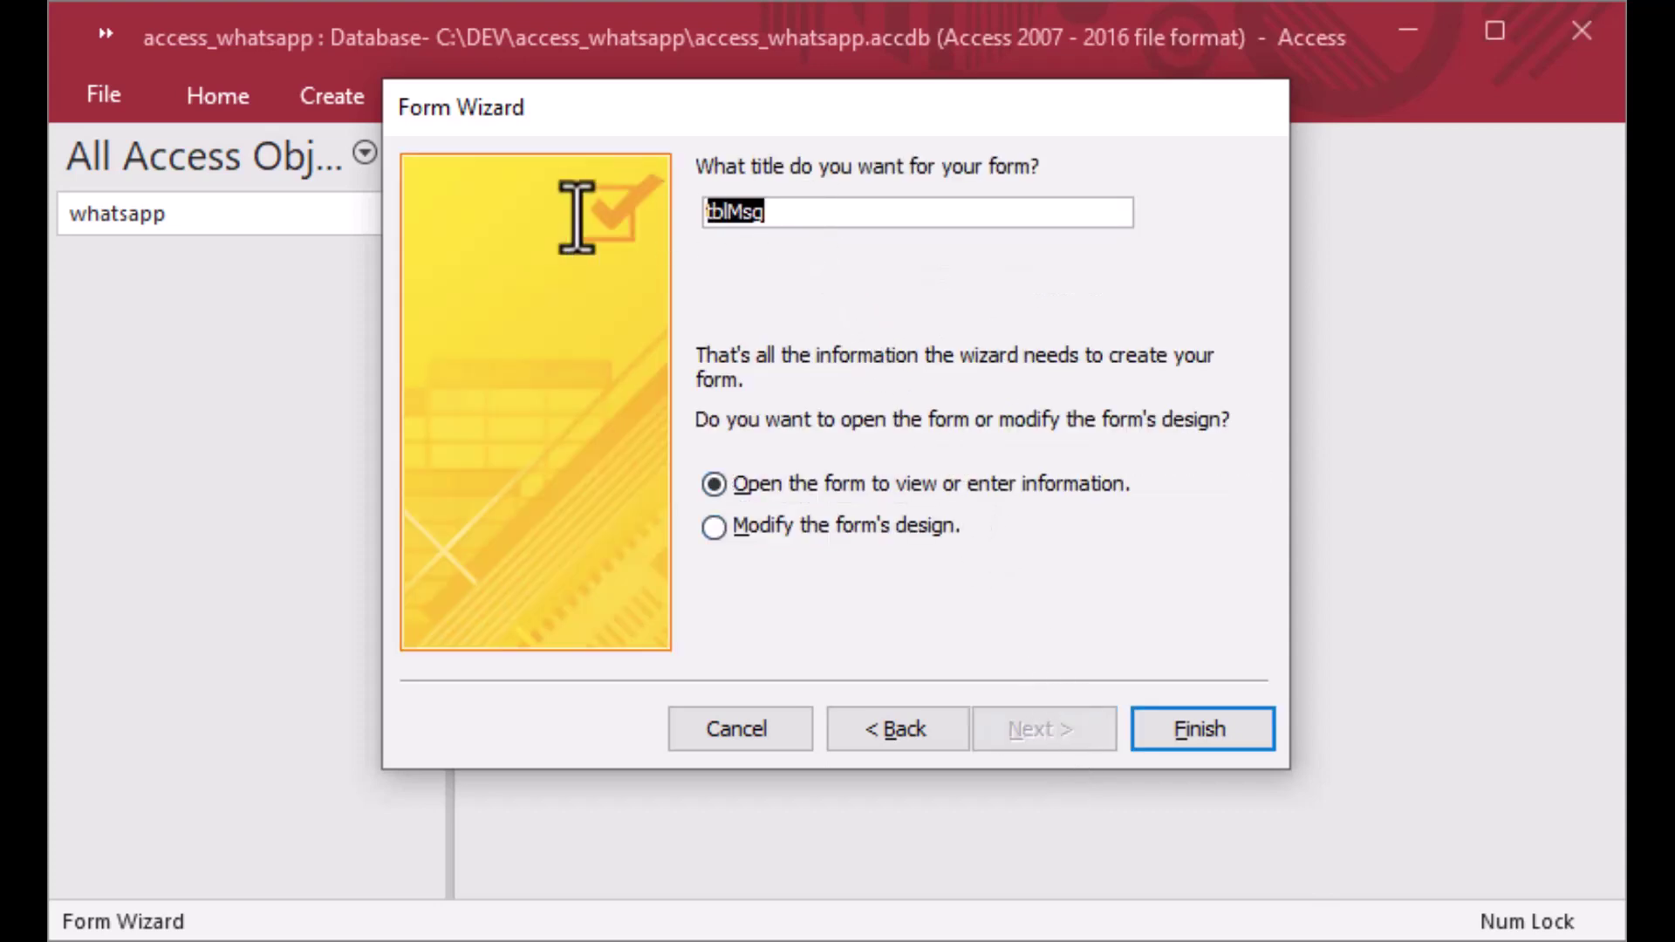
pyautogui.write('frmMsg')
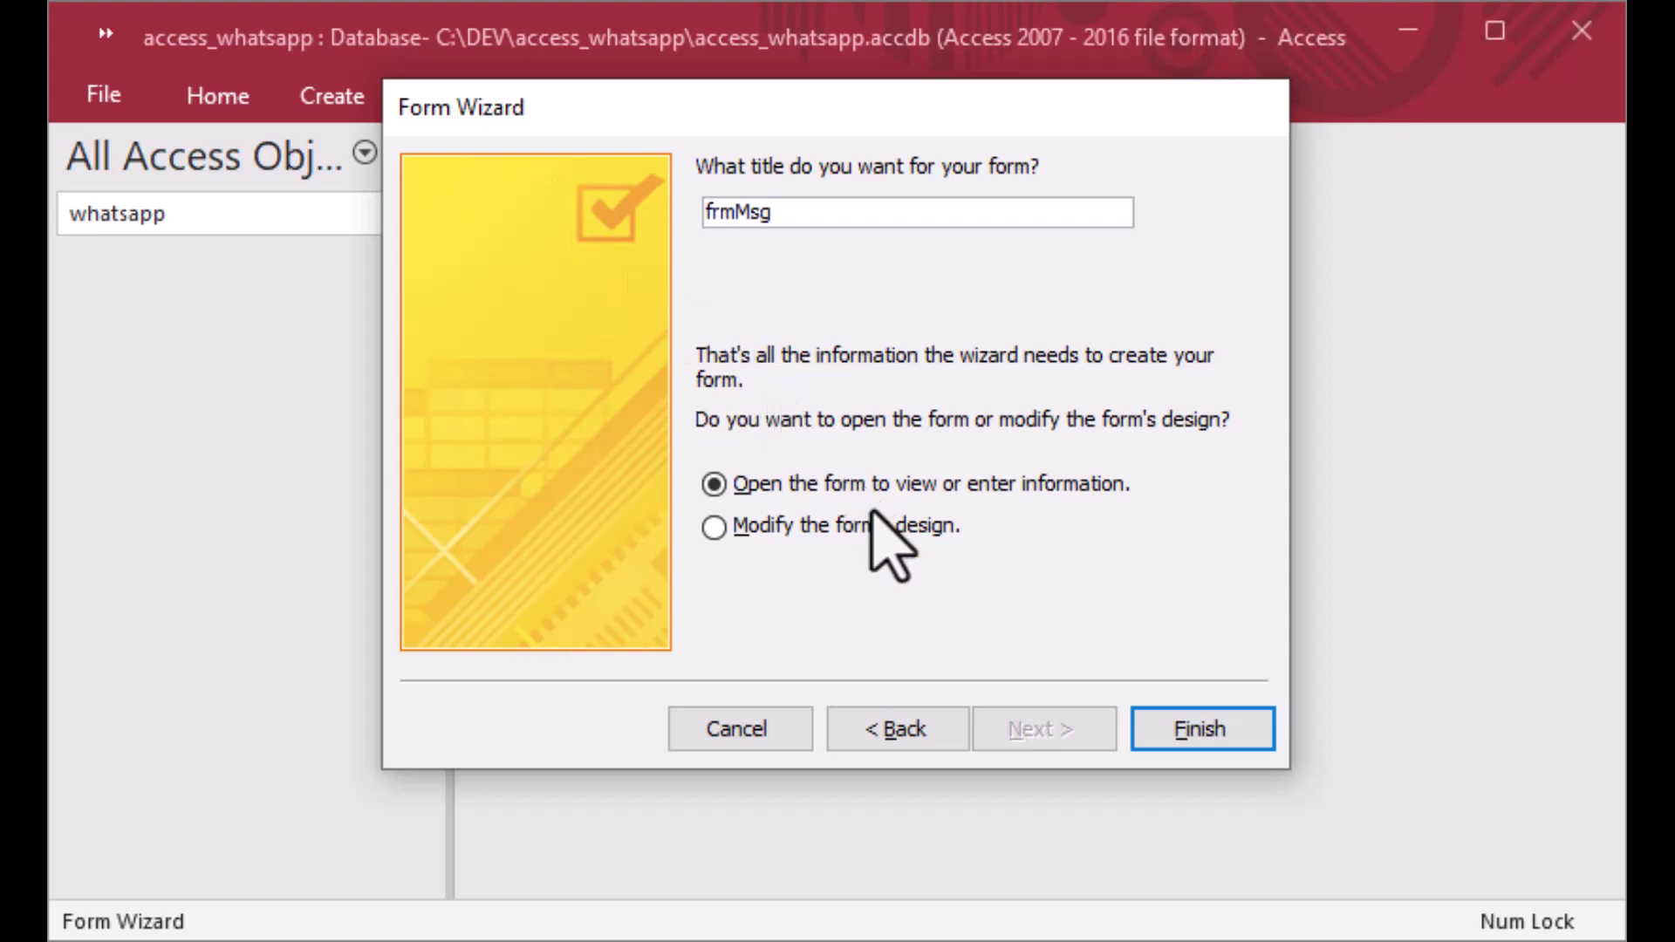
pyautogui.click(1237, 735)
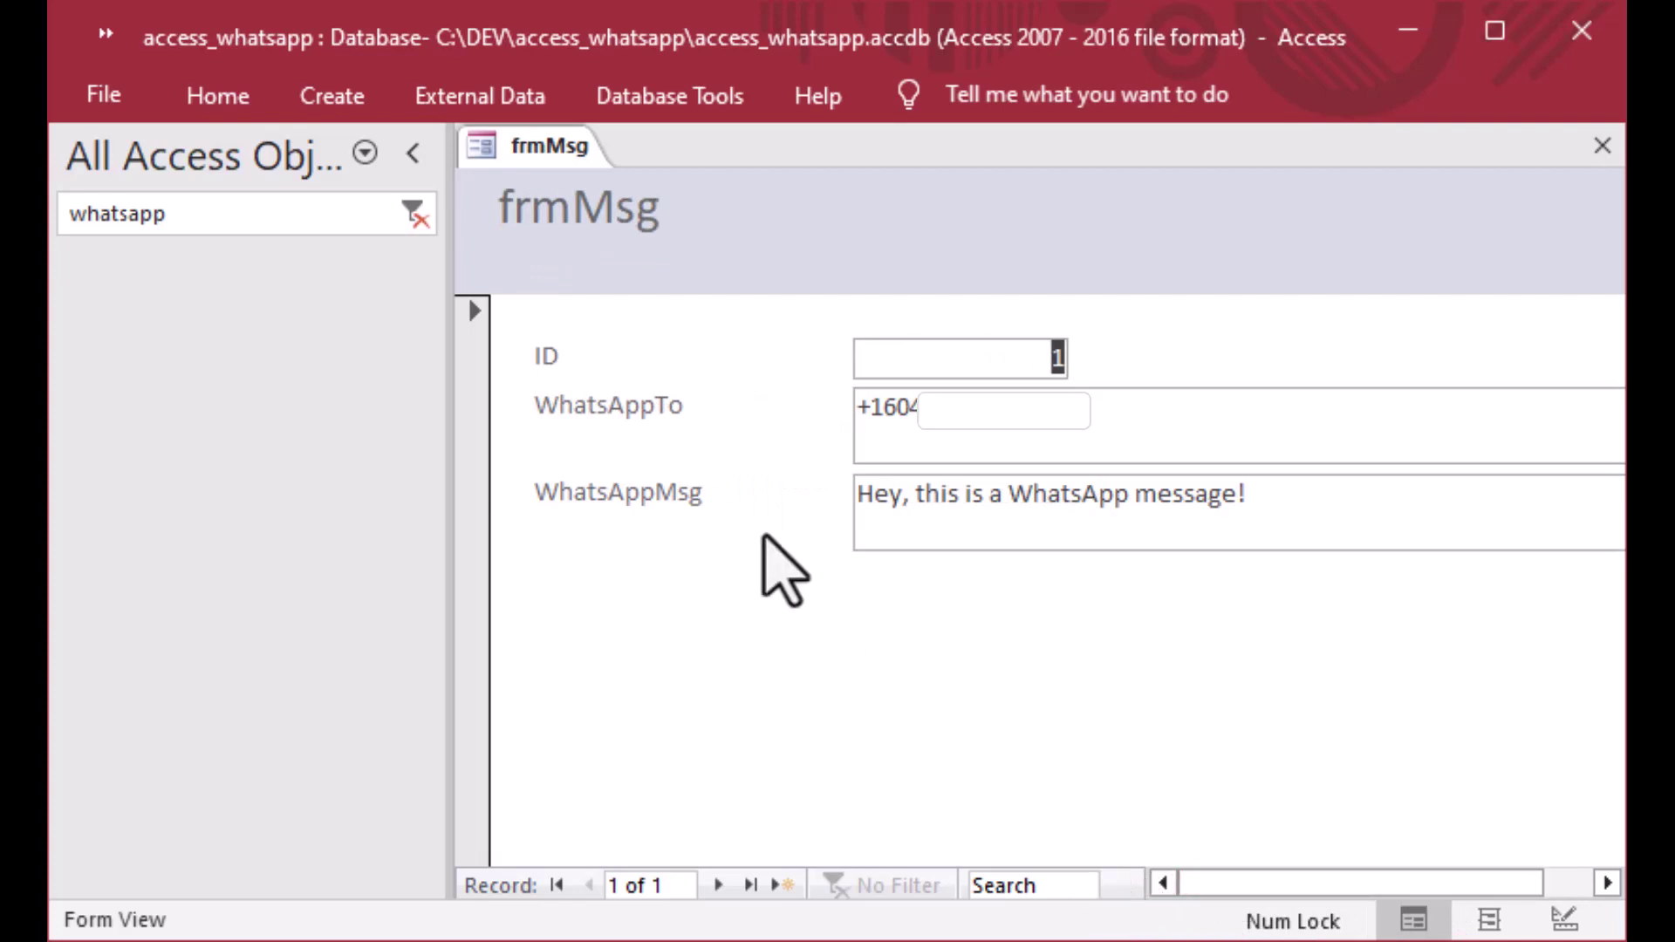
# Hide the navigation pane and switch frmMsg to Design View
pyautogui.click(413, 155)
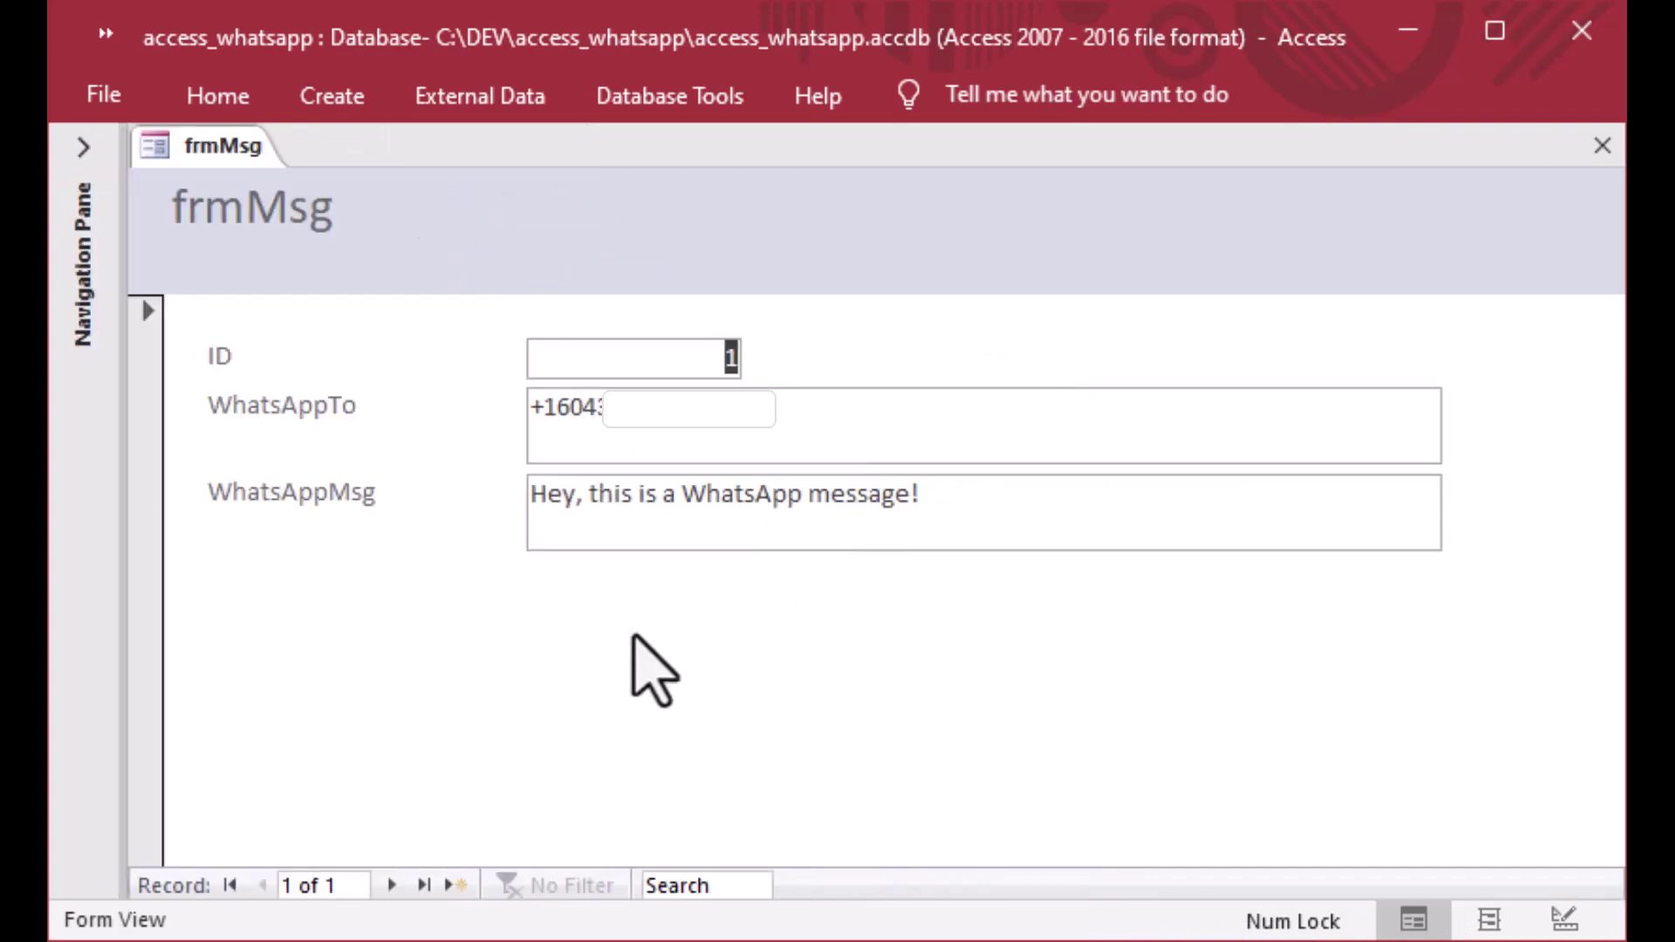
pyautogui.moveTo(690, 403); pyautogui.dragTo(479, 404)
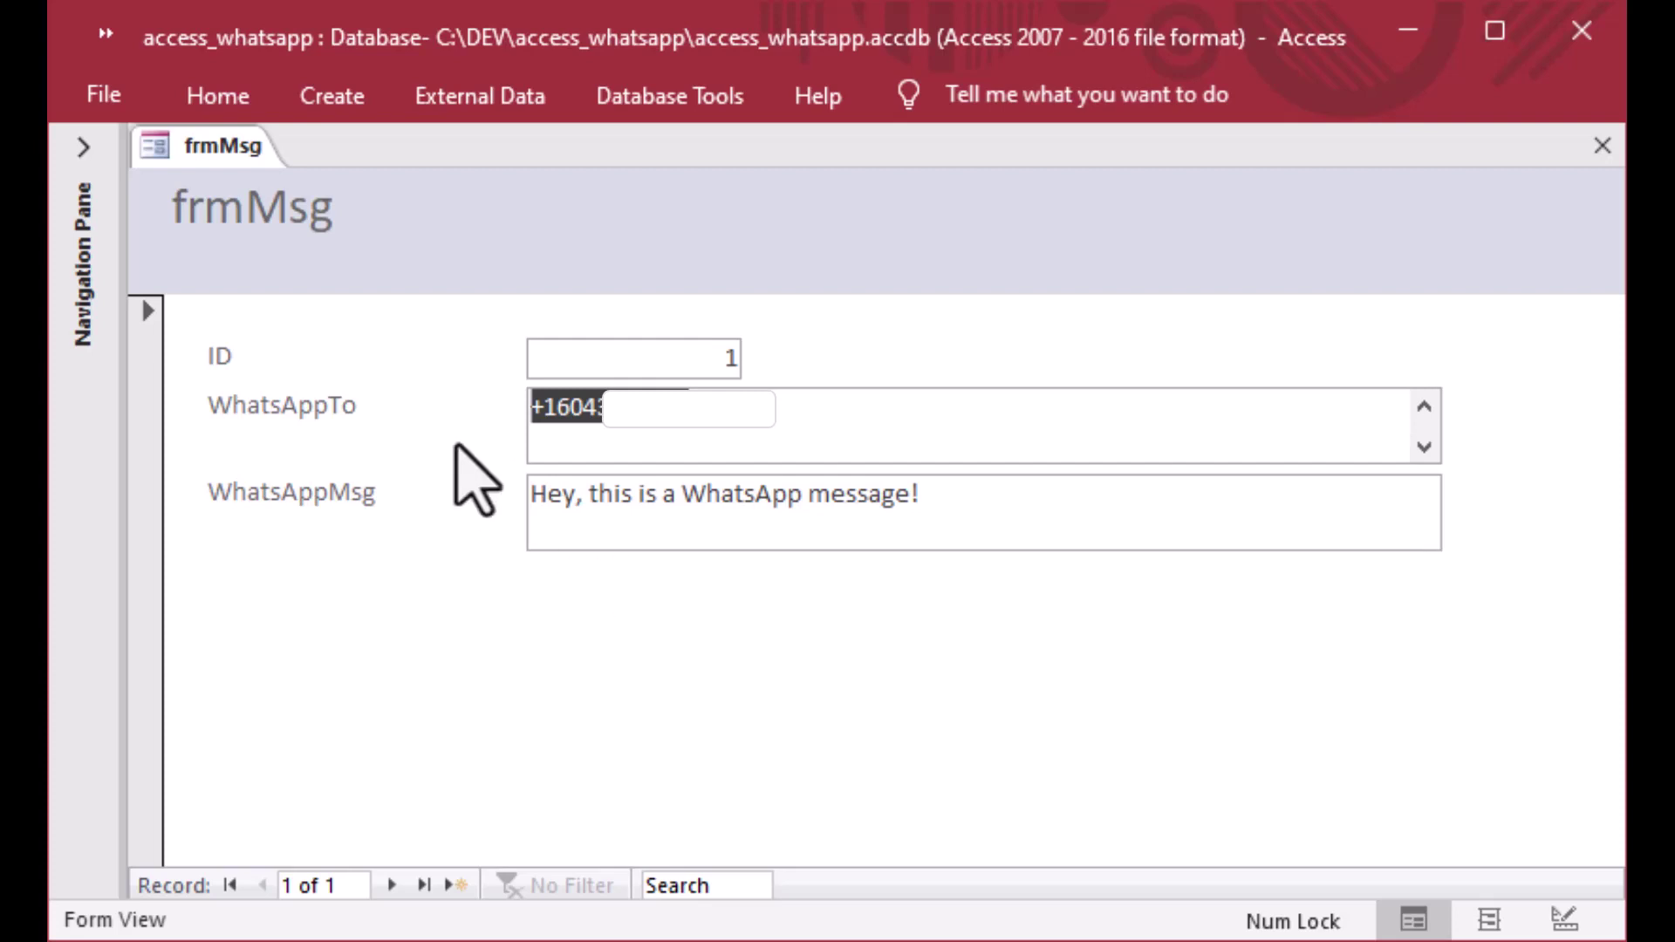
pyautogui.rightClick(229, 166)
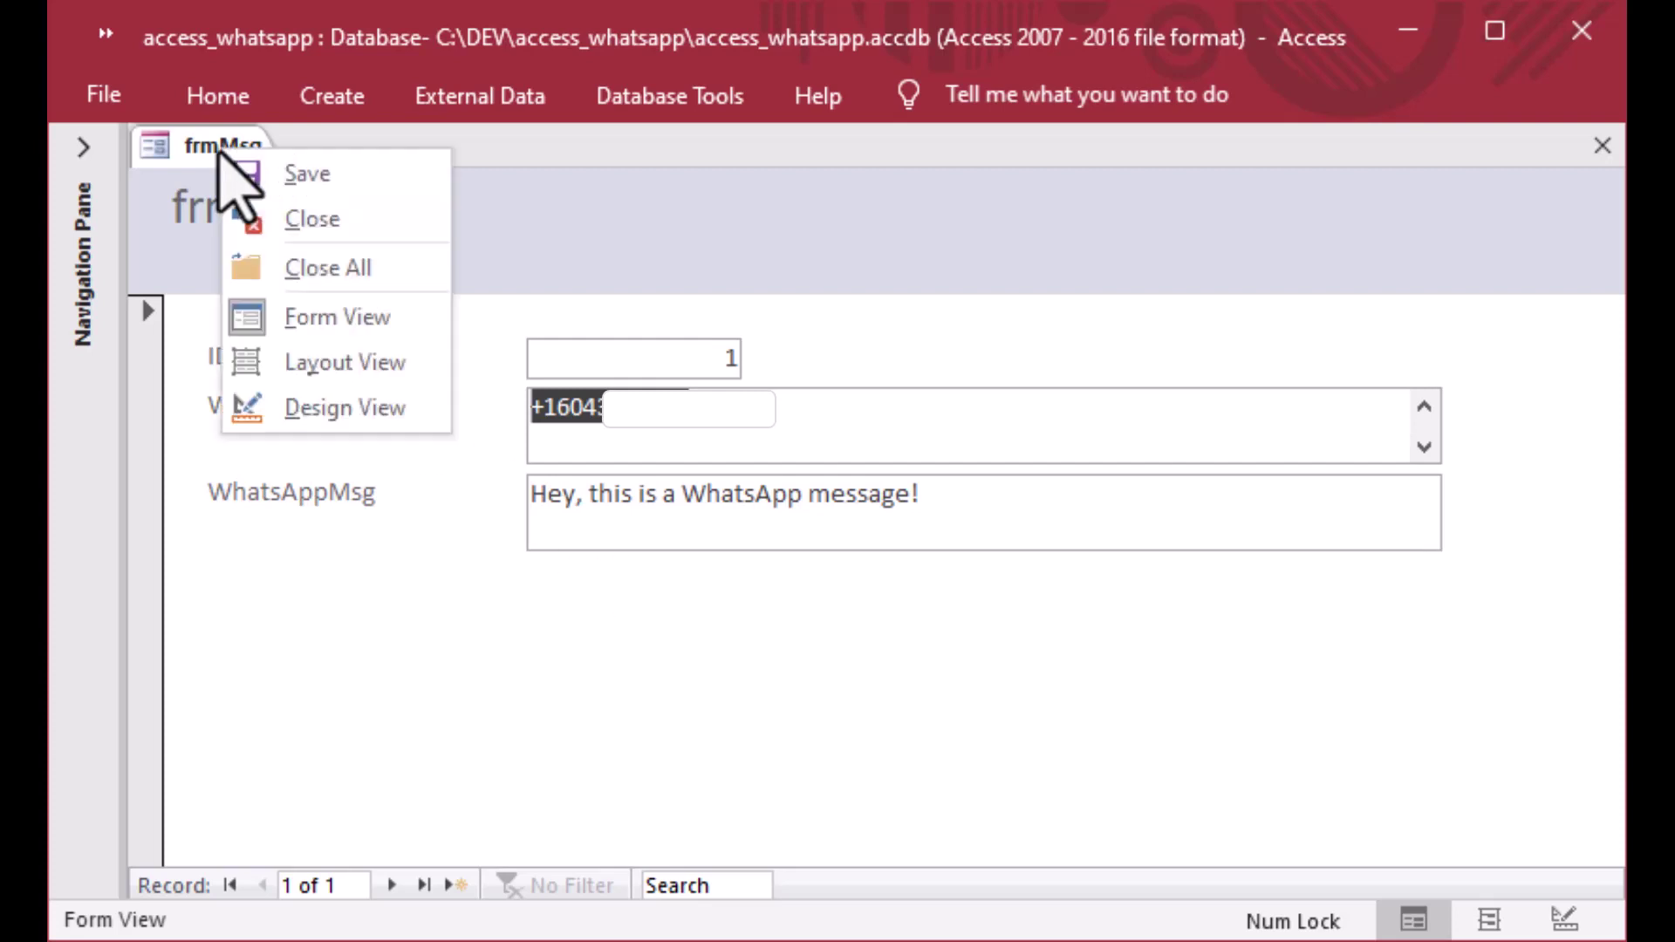
pyautogui.click(353, 417)
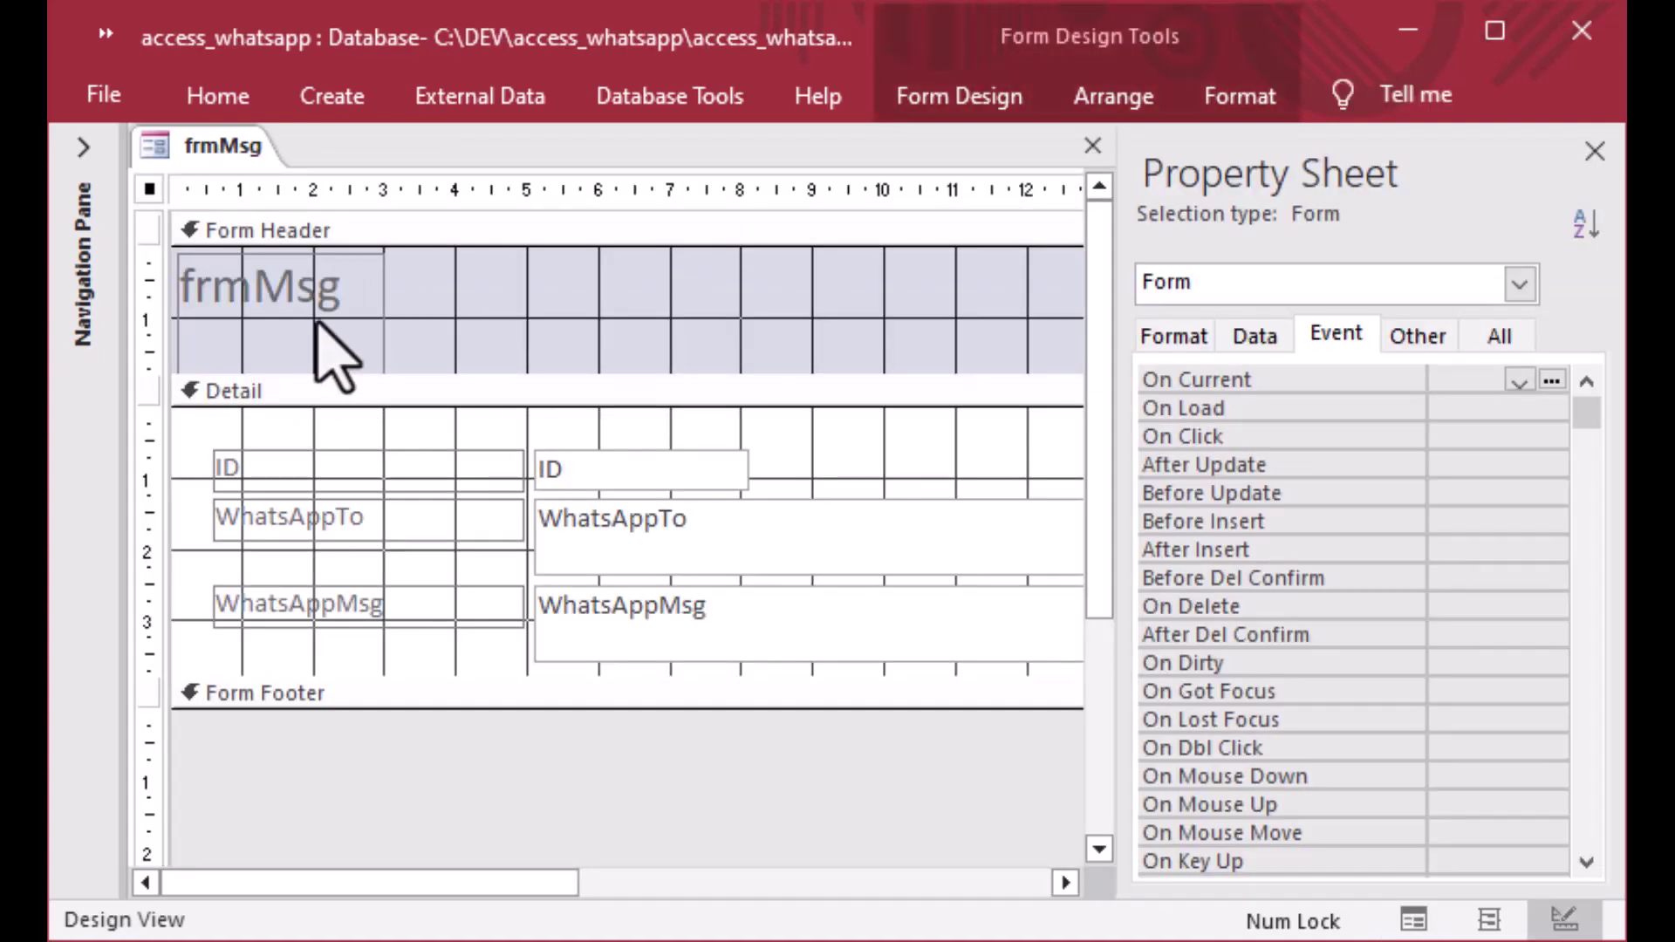
# Widen the header title label and change its text to 'WhatsApp messages'
pyautogui.click(316, 331)
pyautogui.moveTo(386, 316); pyautogui.dragTo(804, 317)
pyautogui.click(555, 319)
pyautogui.press('BackSpace')
pyautogui.press('BackSpace')
pyautogui.press('BackSpace')
pyautogui.press('BackSpace')
pyautogui.press('BackSpace')
pyautogui.press('BackSpace')
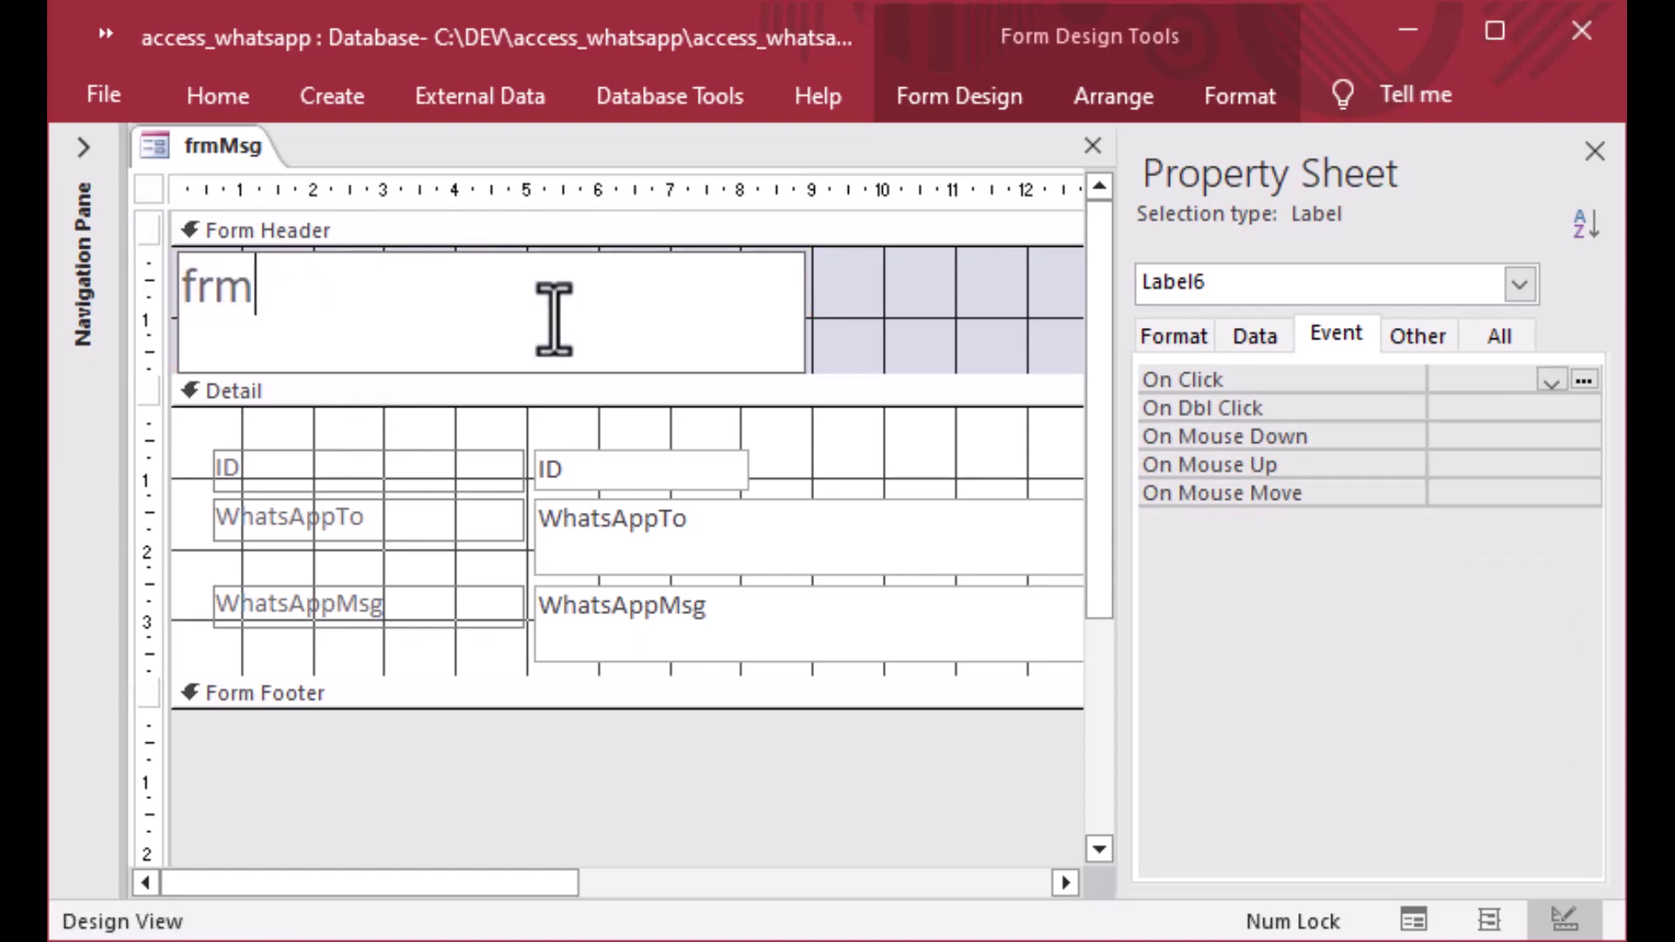
pyautogui.write('WhatsApp')
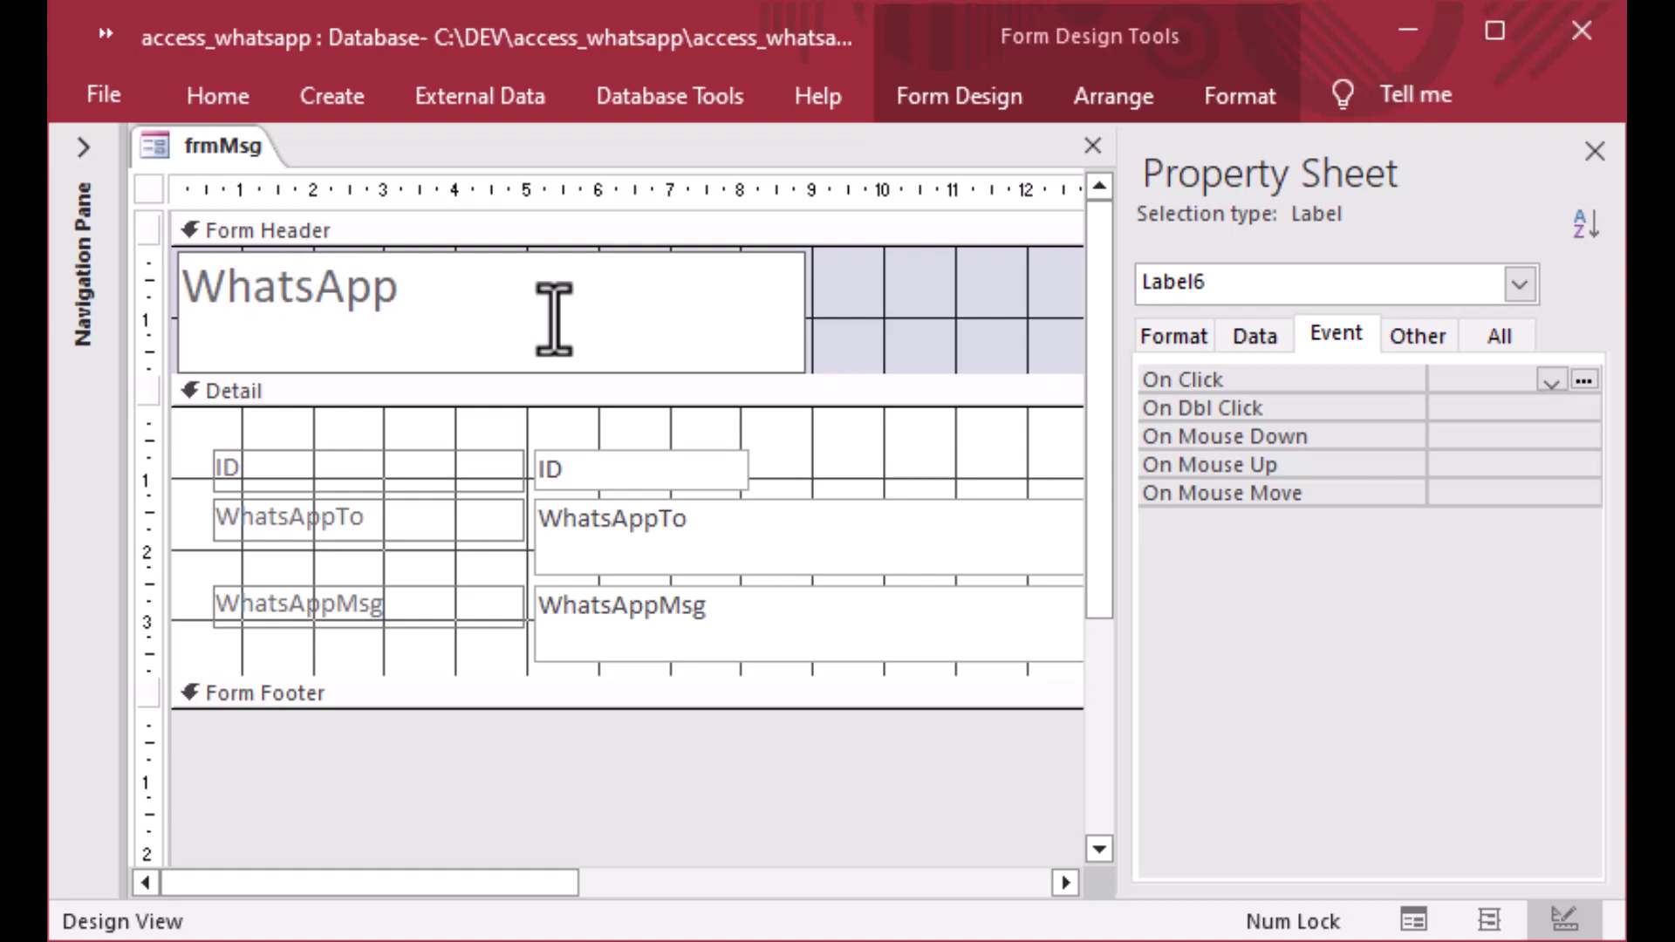
pyautogui.write(' messages')
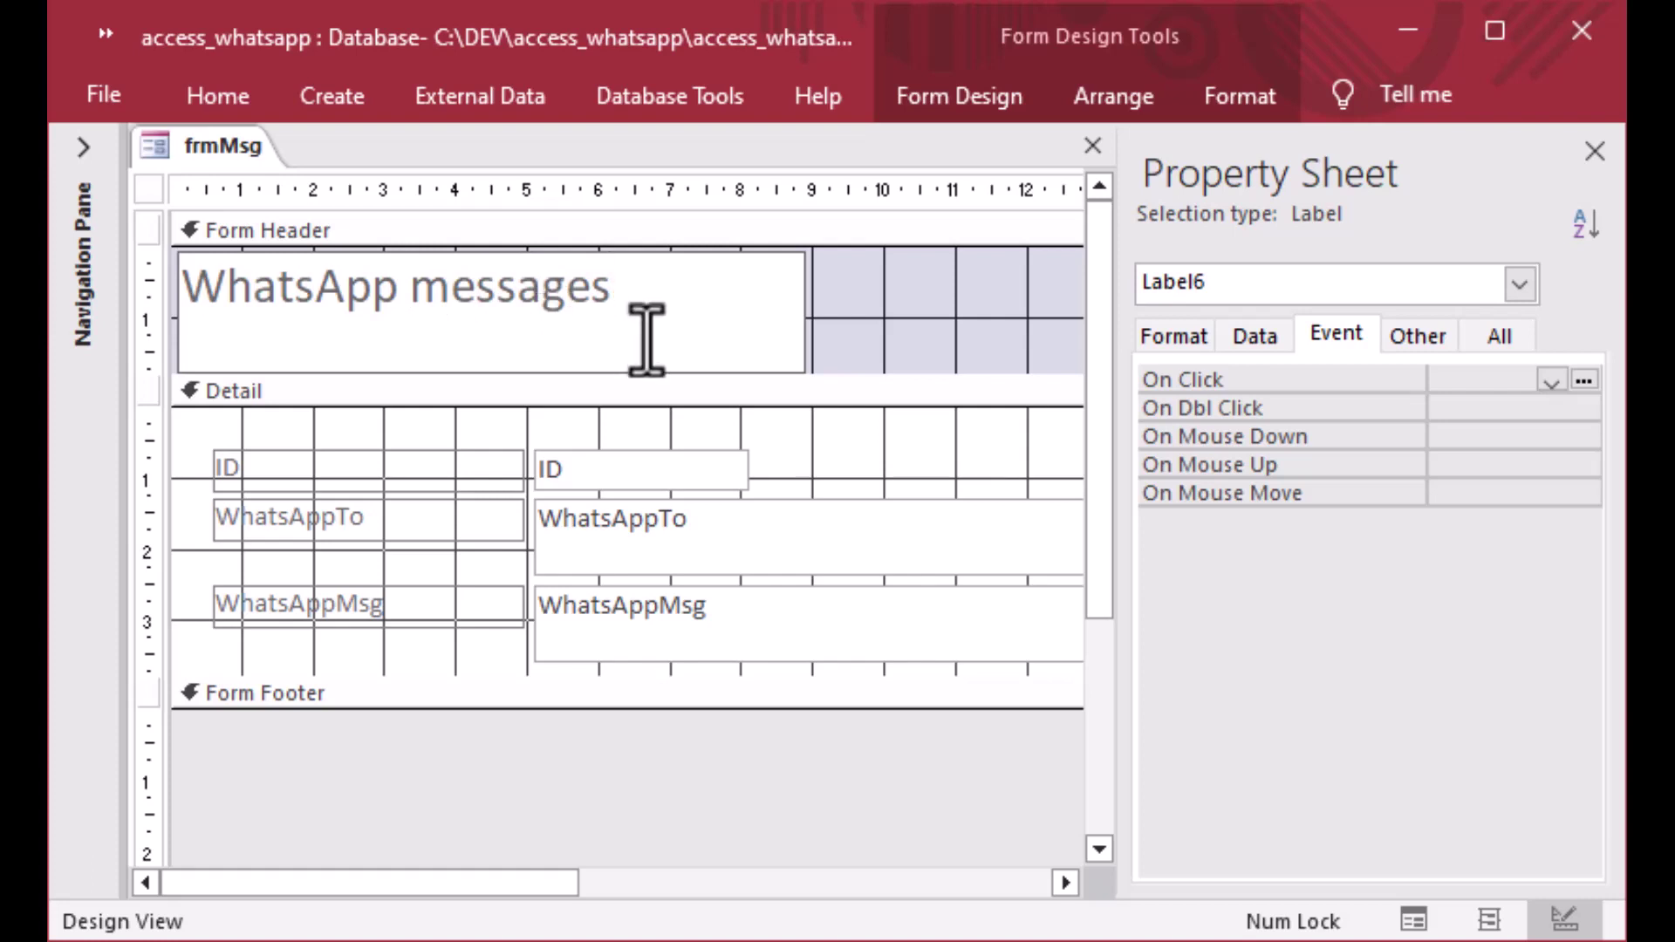
pyautogui.click(938, 342)
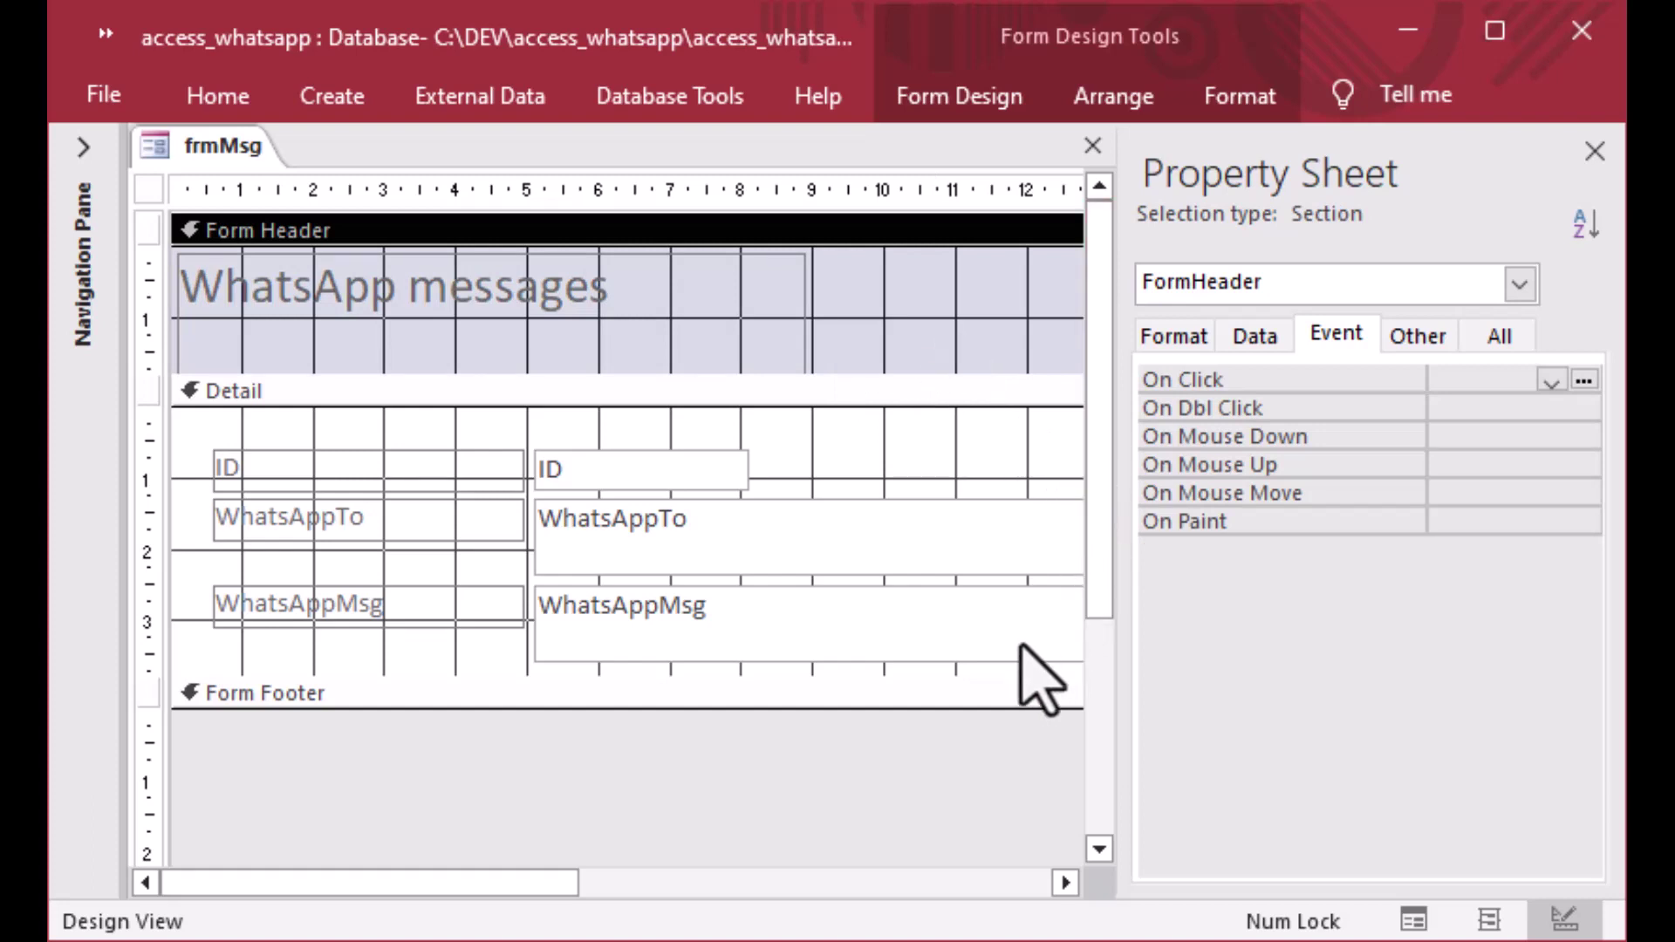
# Enlarge the Detail section and place a command button in it
pyautogui.moveTo(1012, 679); pyautogui.dragTo(1014, 727)
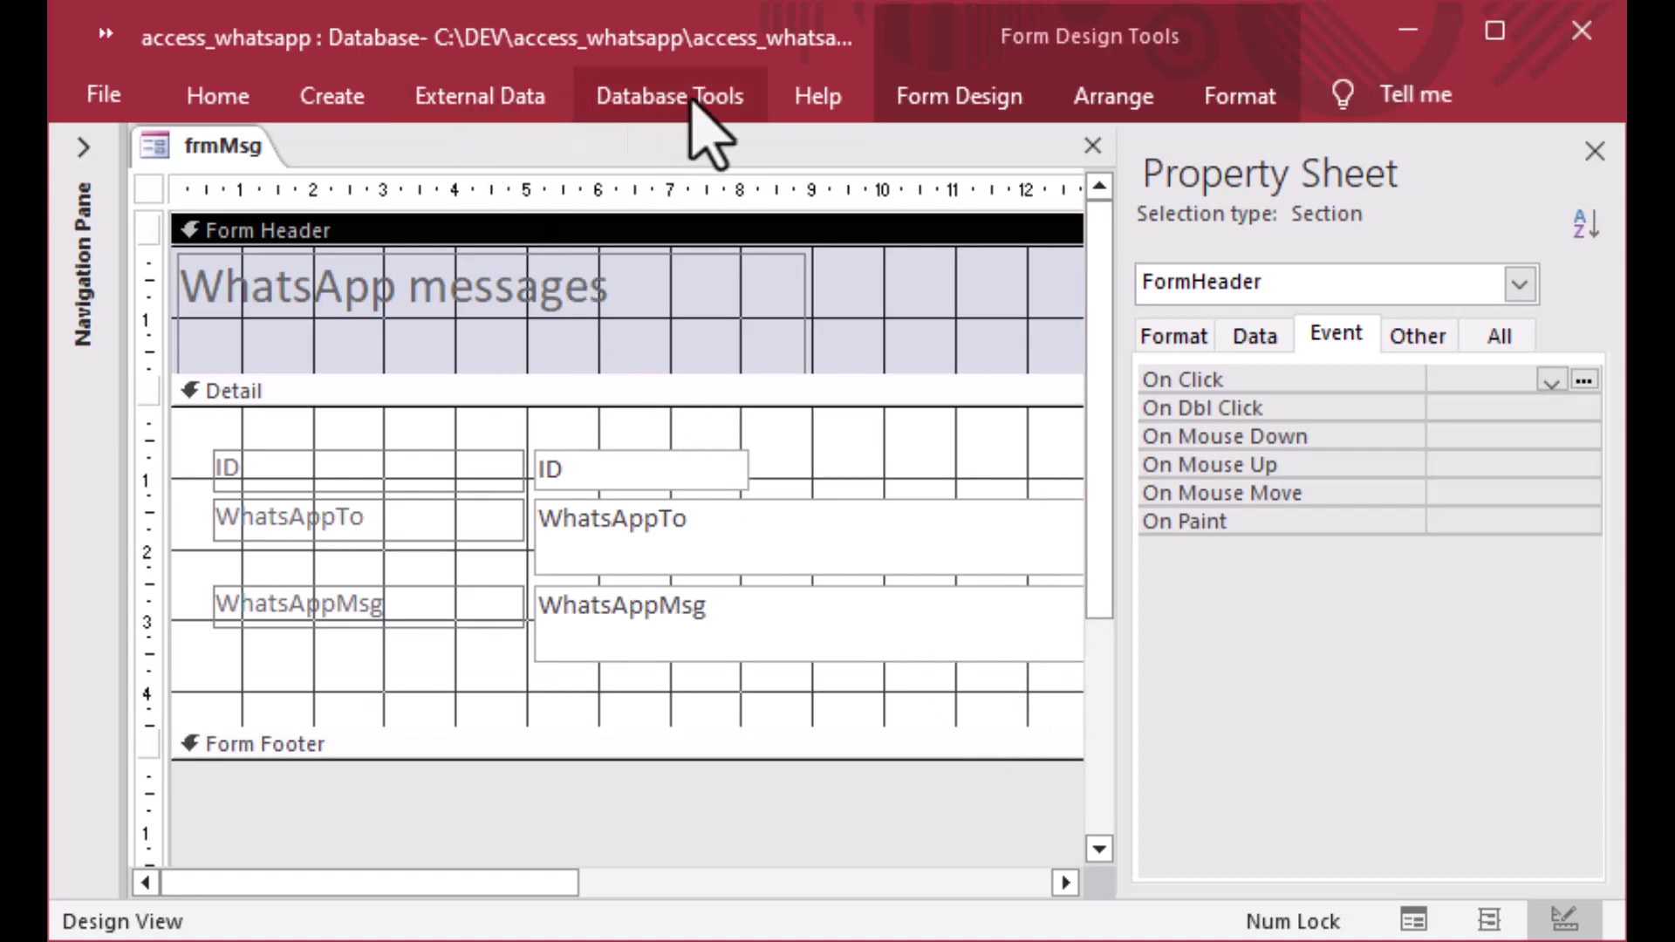
pyautogui.click(949, 99)
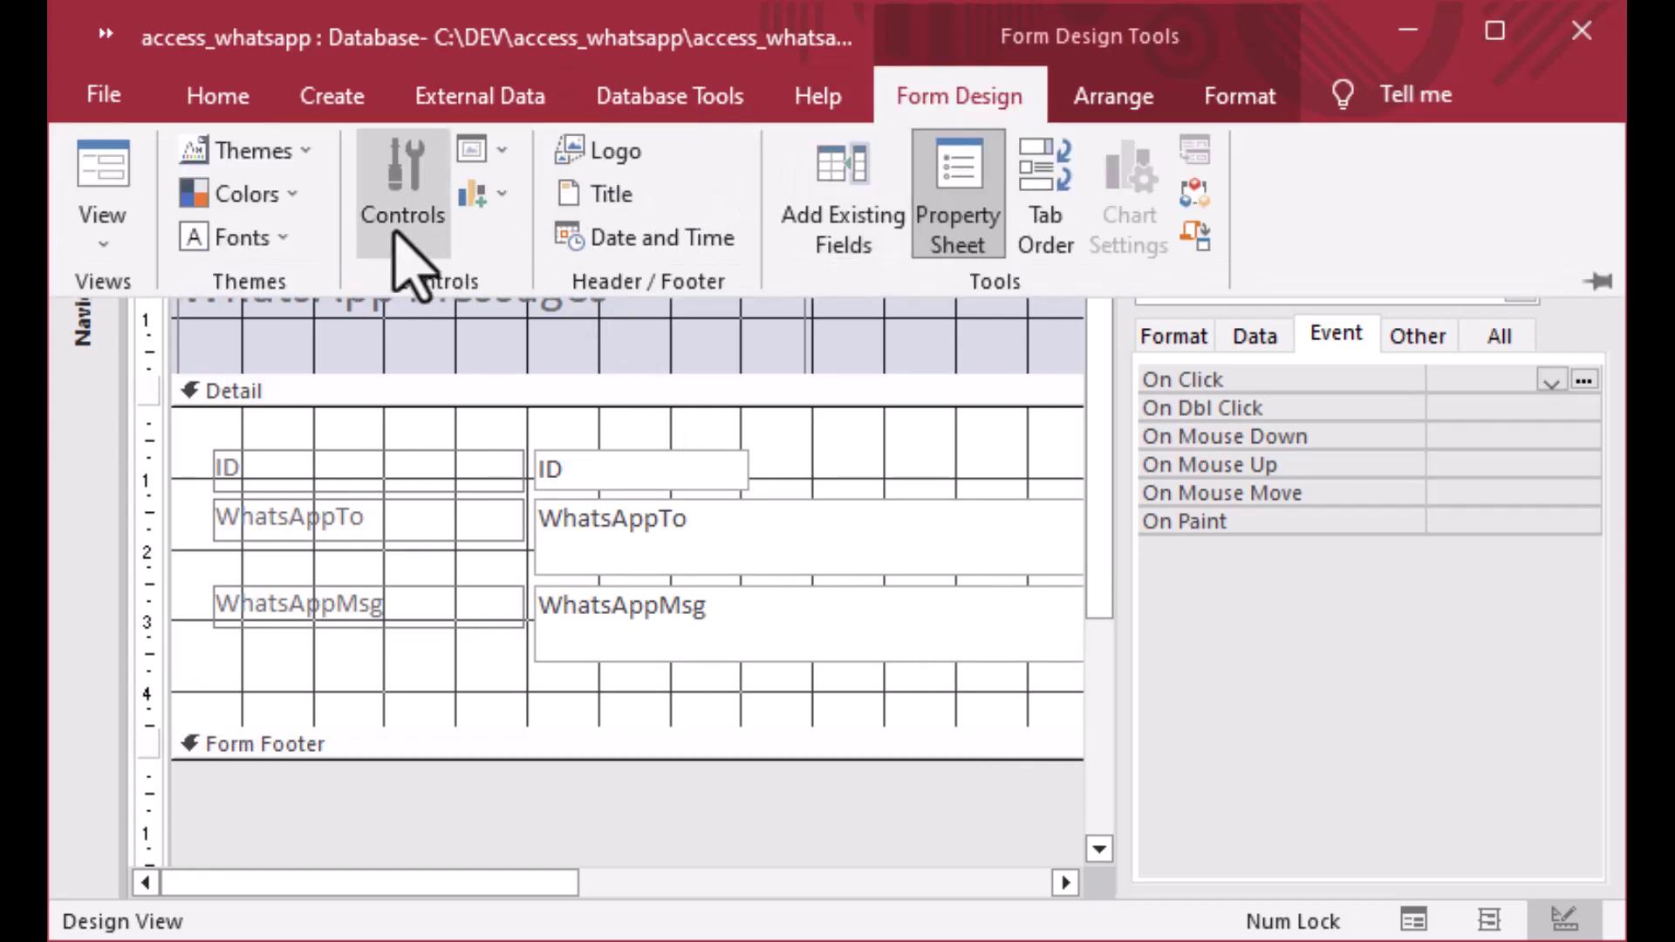
pyautogui.click(403, 200)
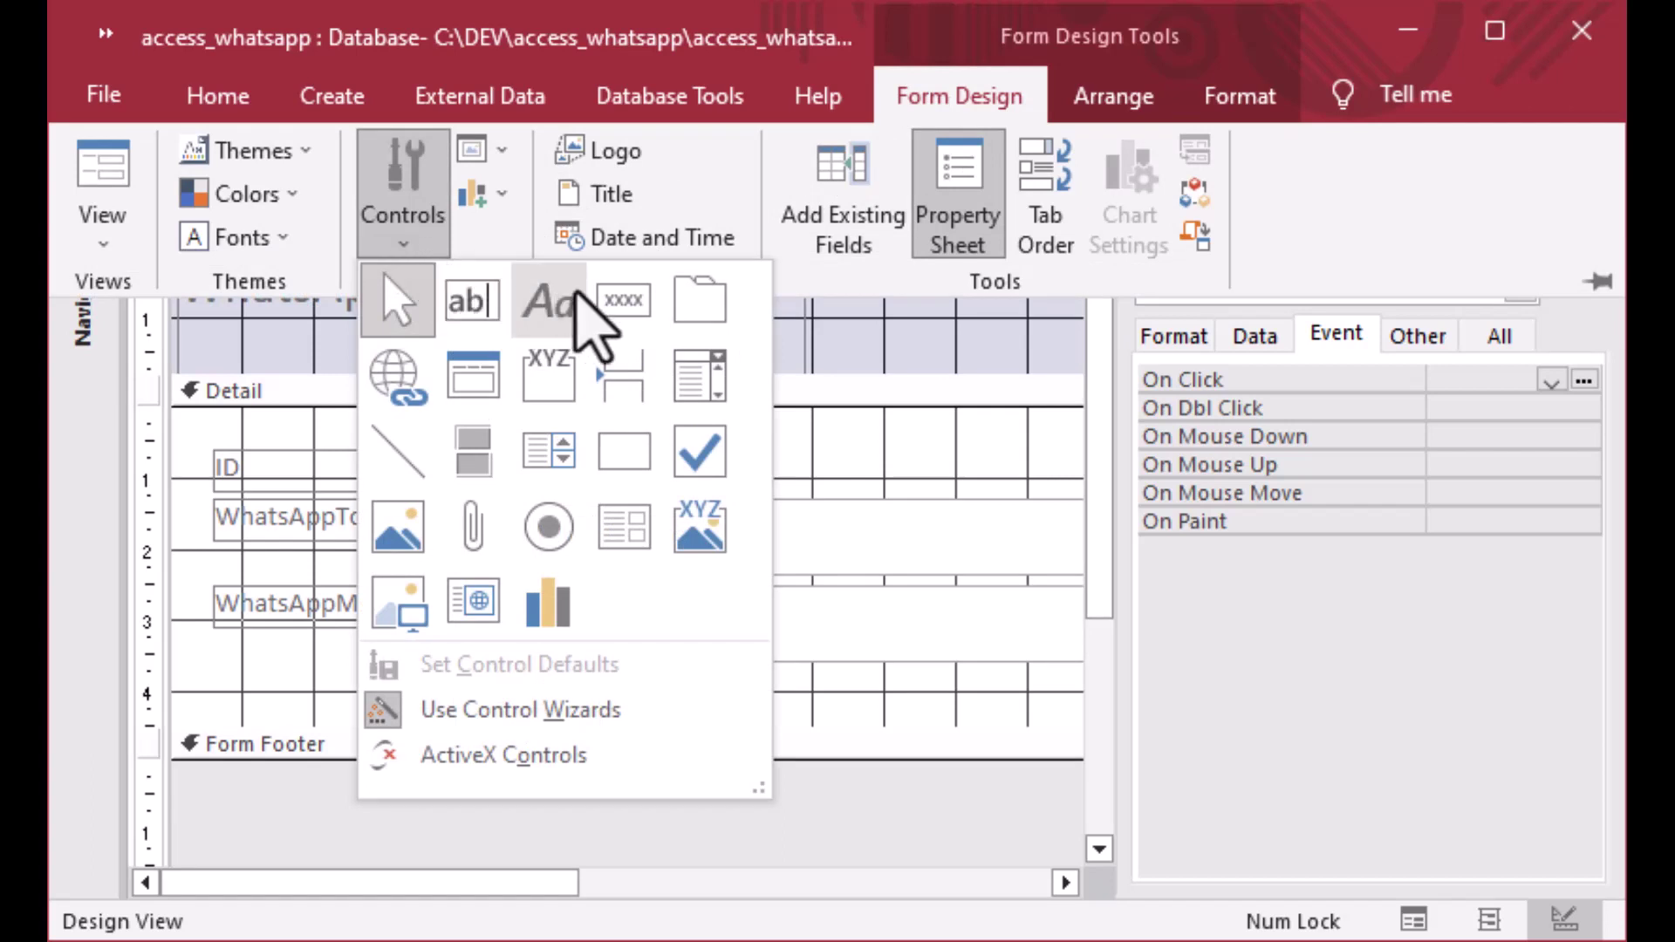
pyautogui.click(624, 301)
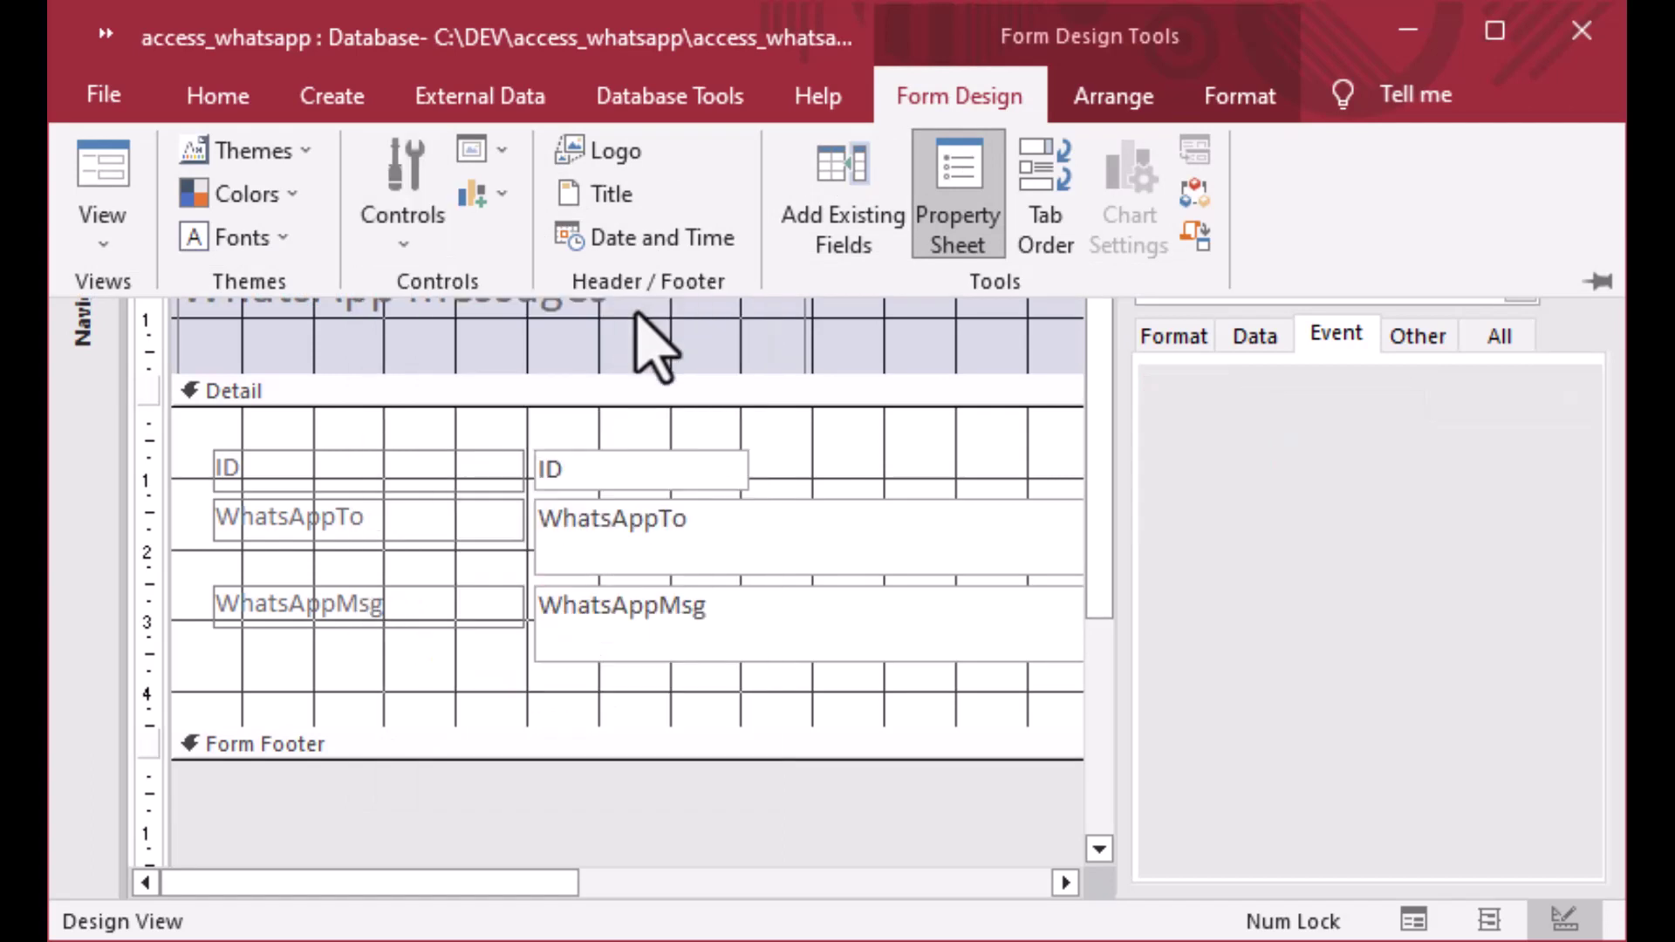
pyautogui.click(845, 717)
pyautogui.click(826, 685)
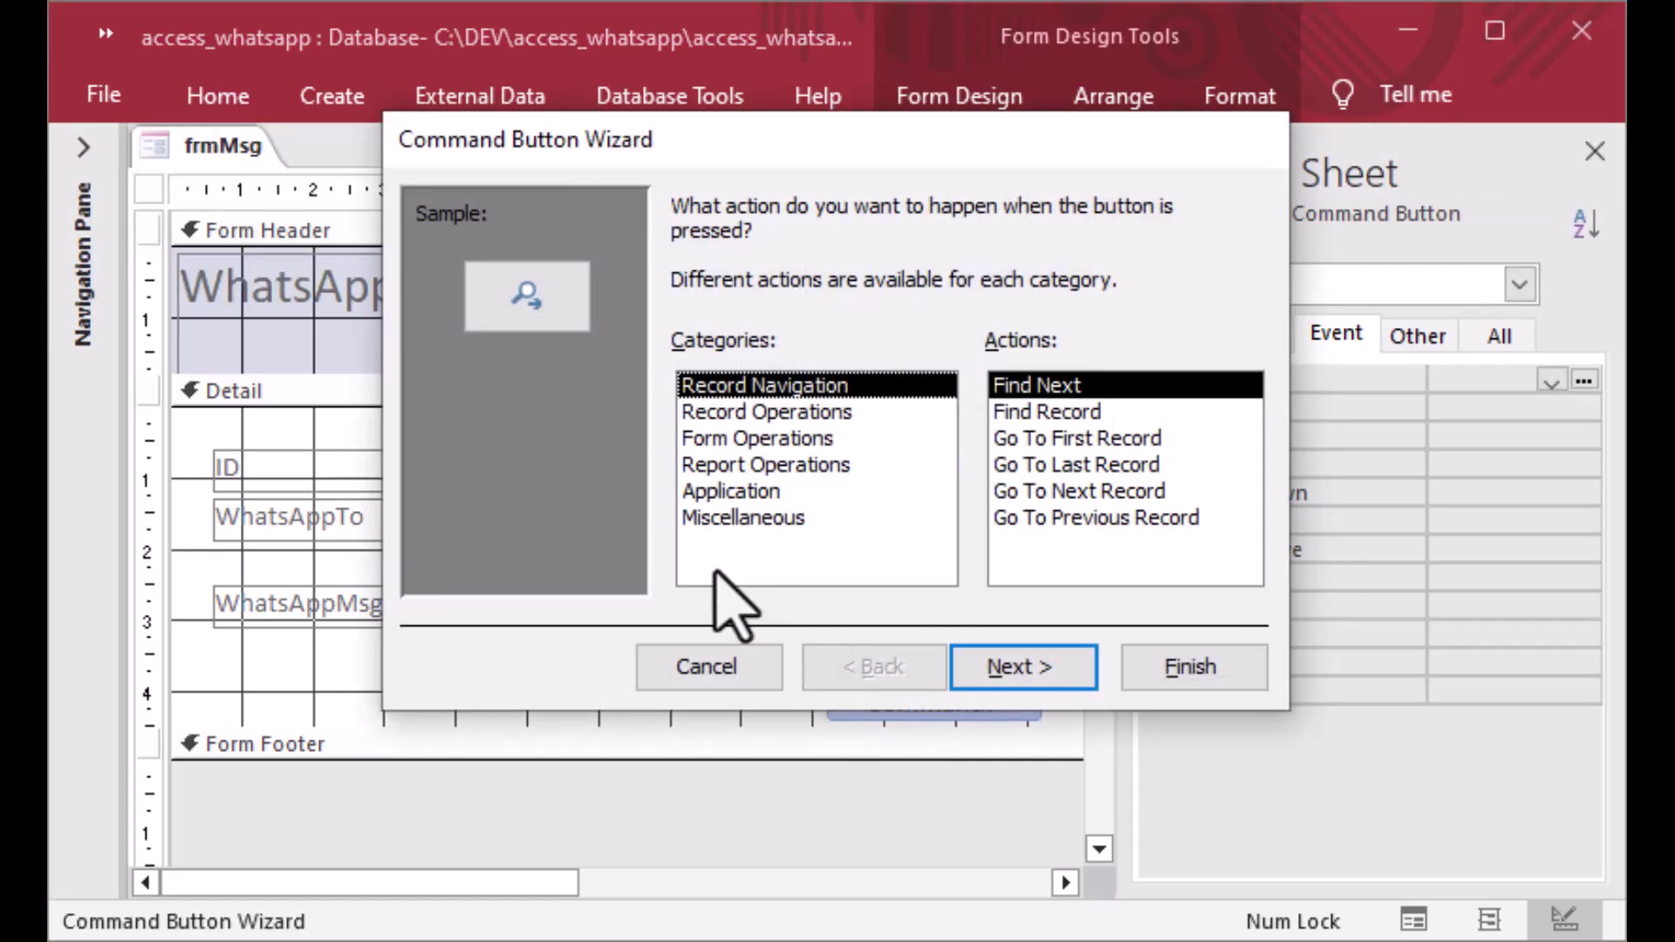
# Cancel the button wizard and rename the button from Command7 to cmdWhatsApp
pyautogui.click(744, 668)
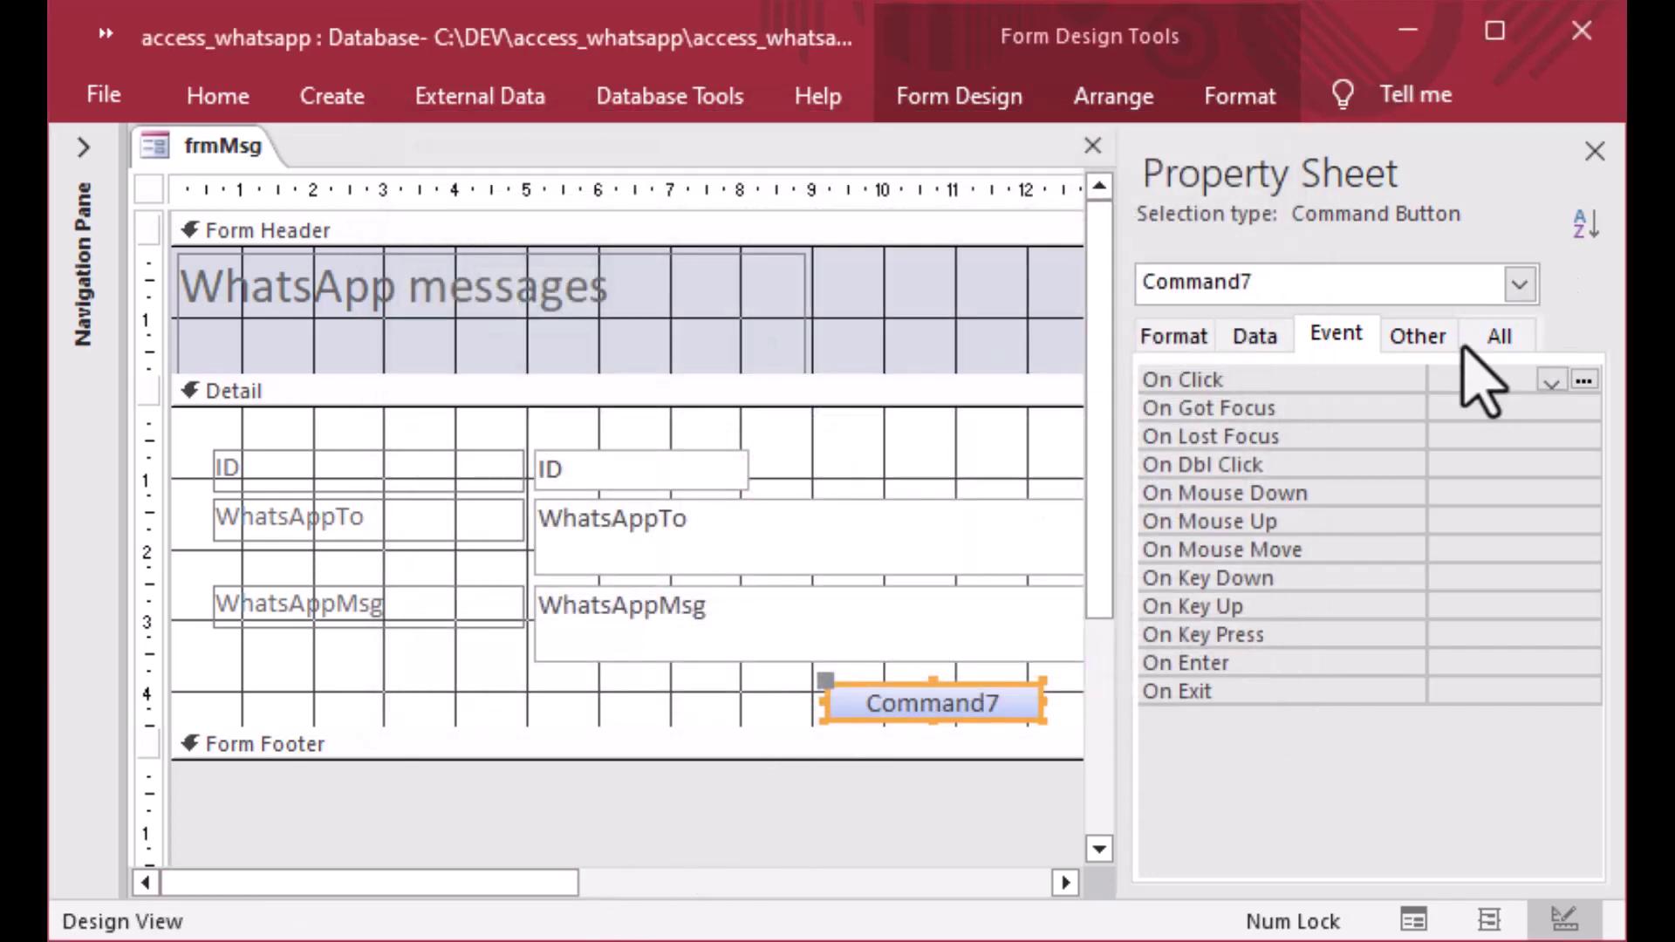
pyautogui.moveTo(493, 895); pyautogui.dragTo(712, 899)
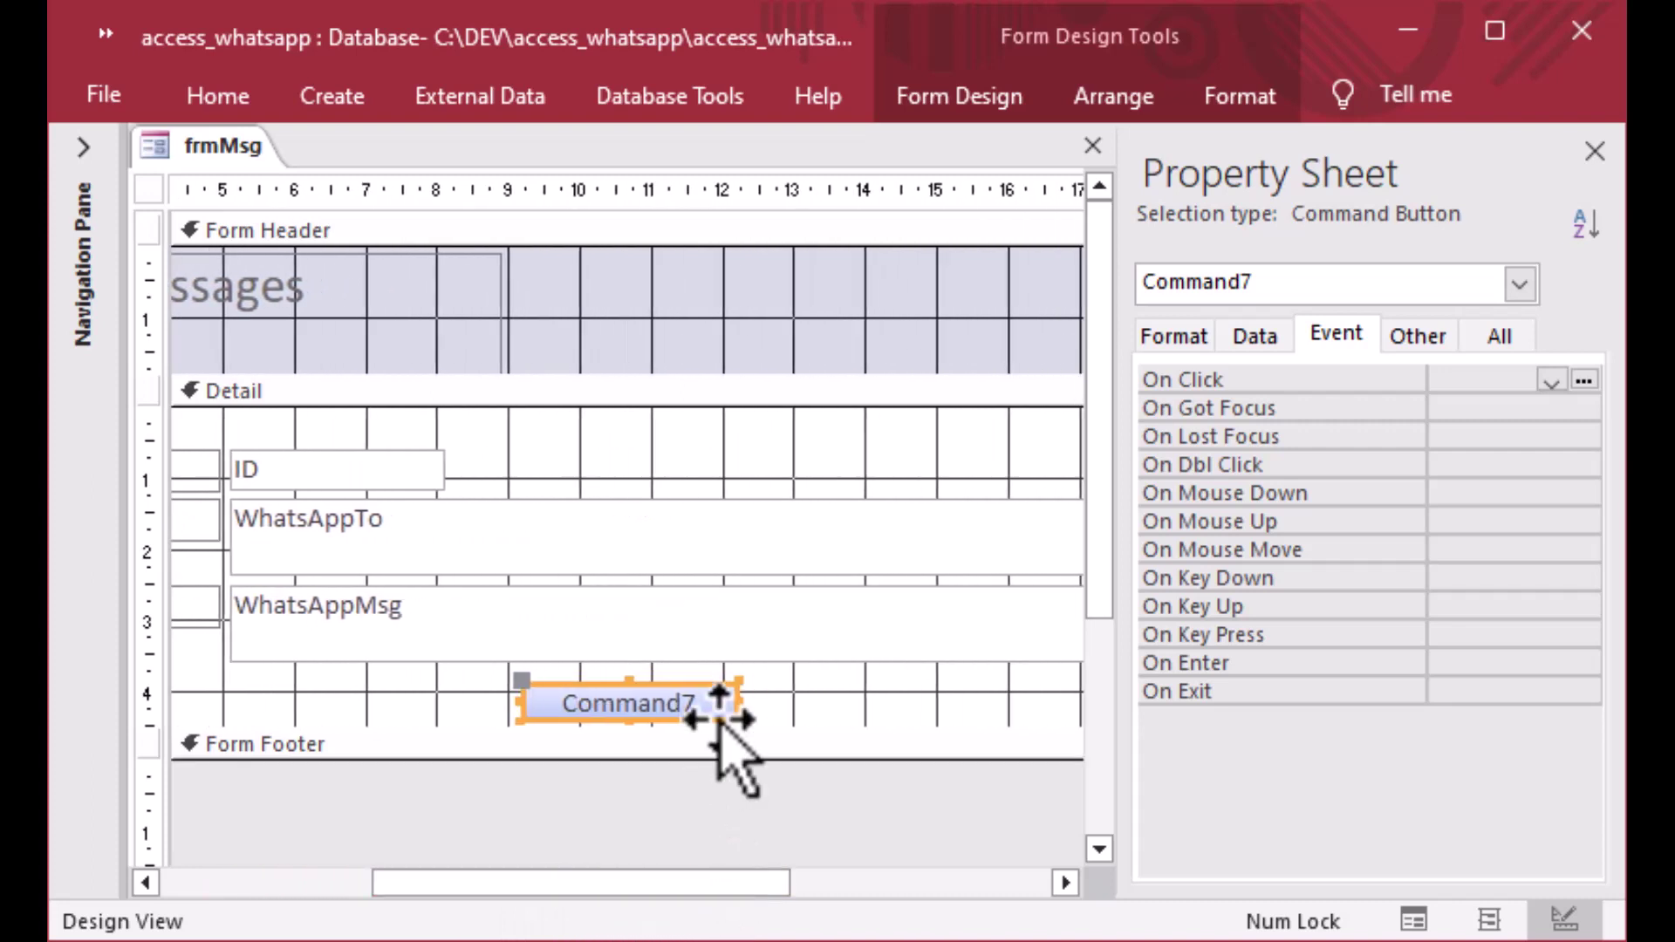
pyautogui.click(1417, 336)
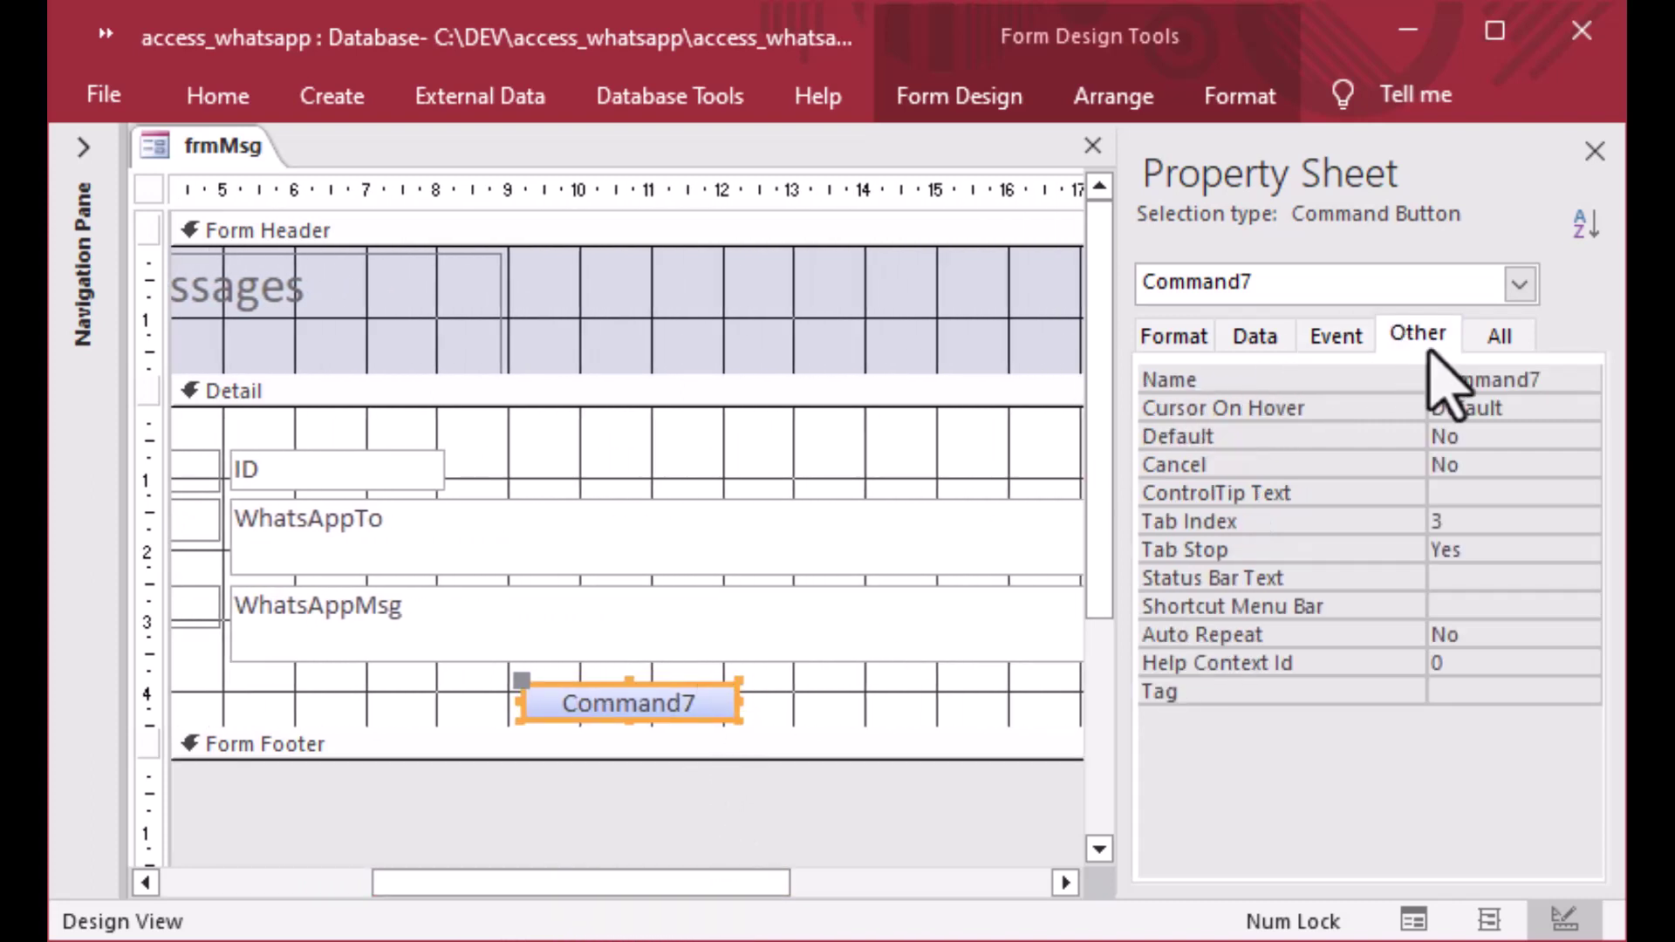
pyautogui.moveTo(1546, 380); pyautogui.dragTo(1357, 388)
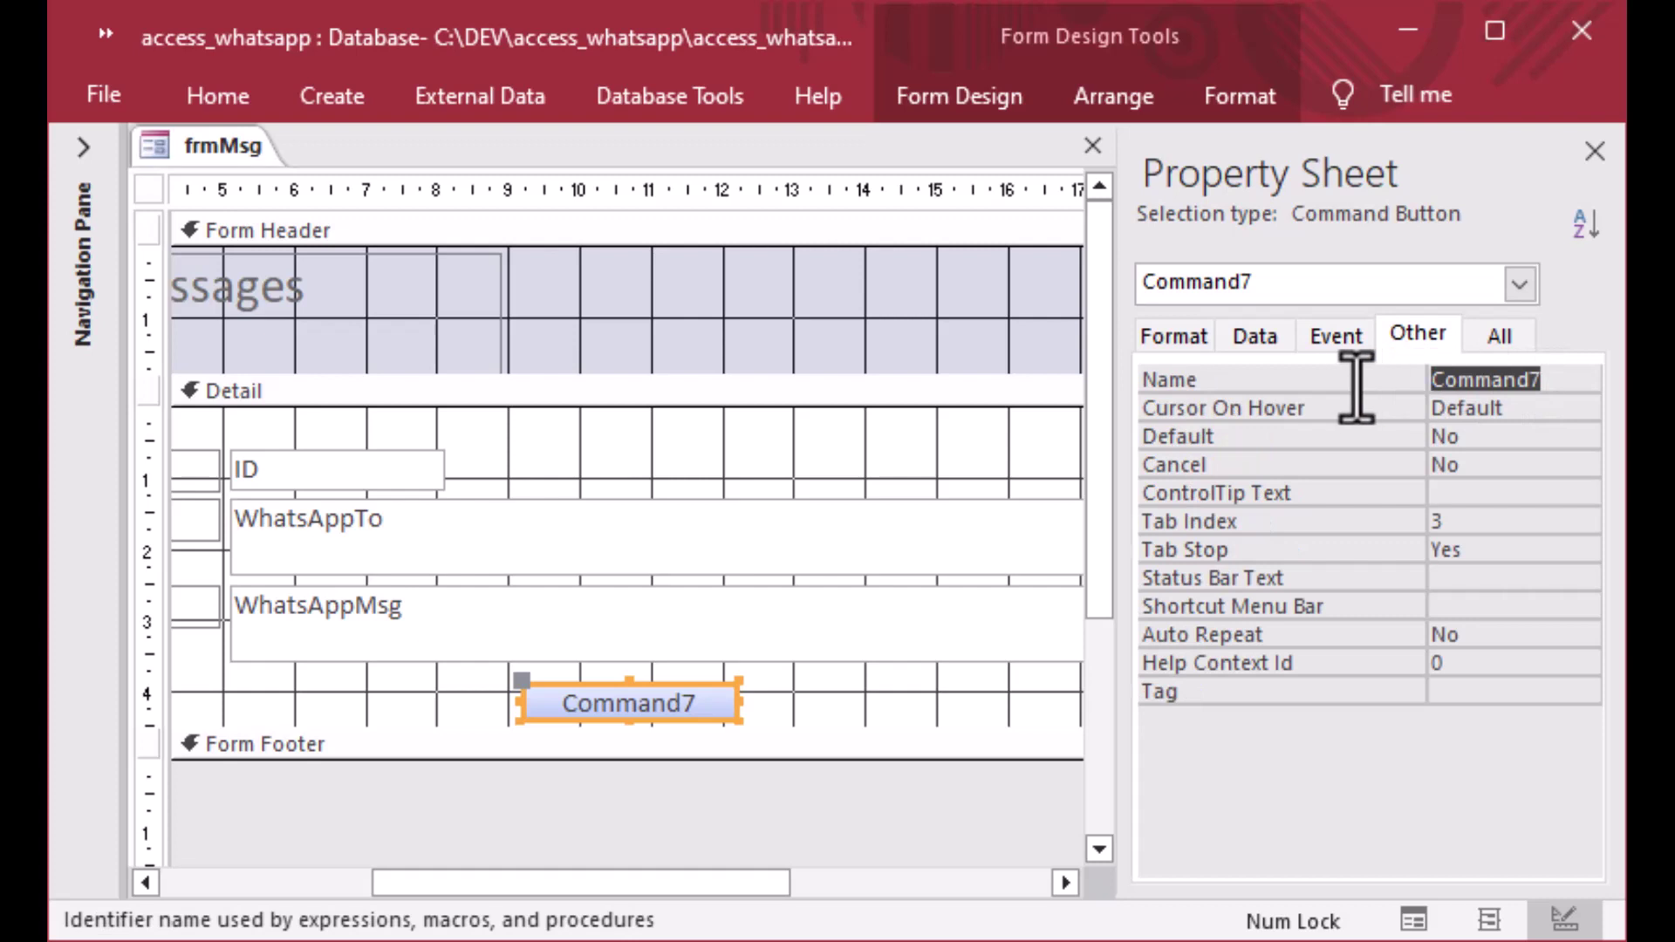
pyautogui.write('cmd')
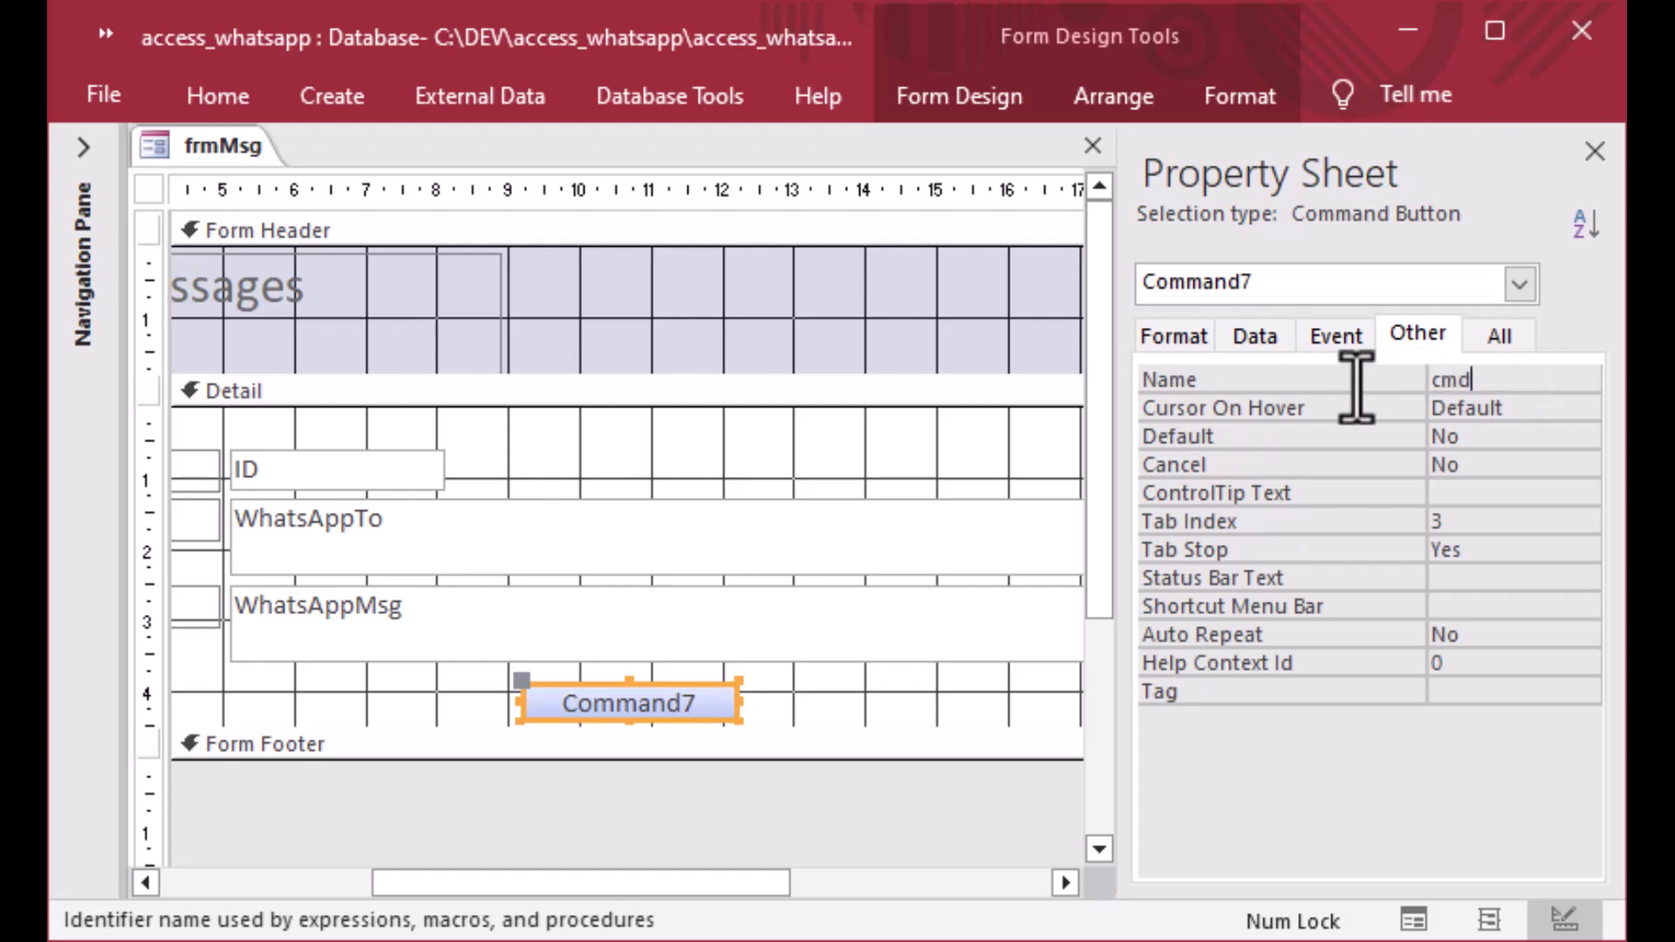
pyautogui.write('WhatsApp')
pyautogui.press('Return')
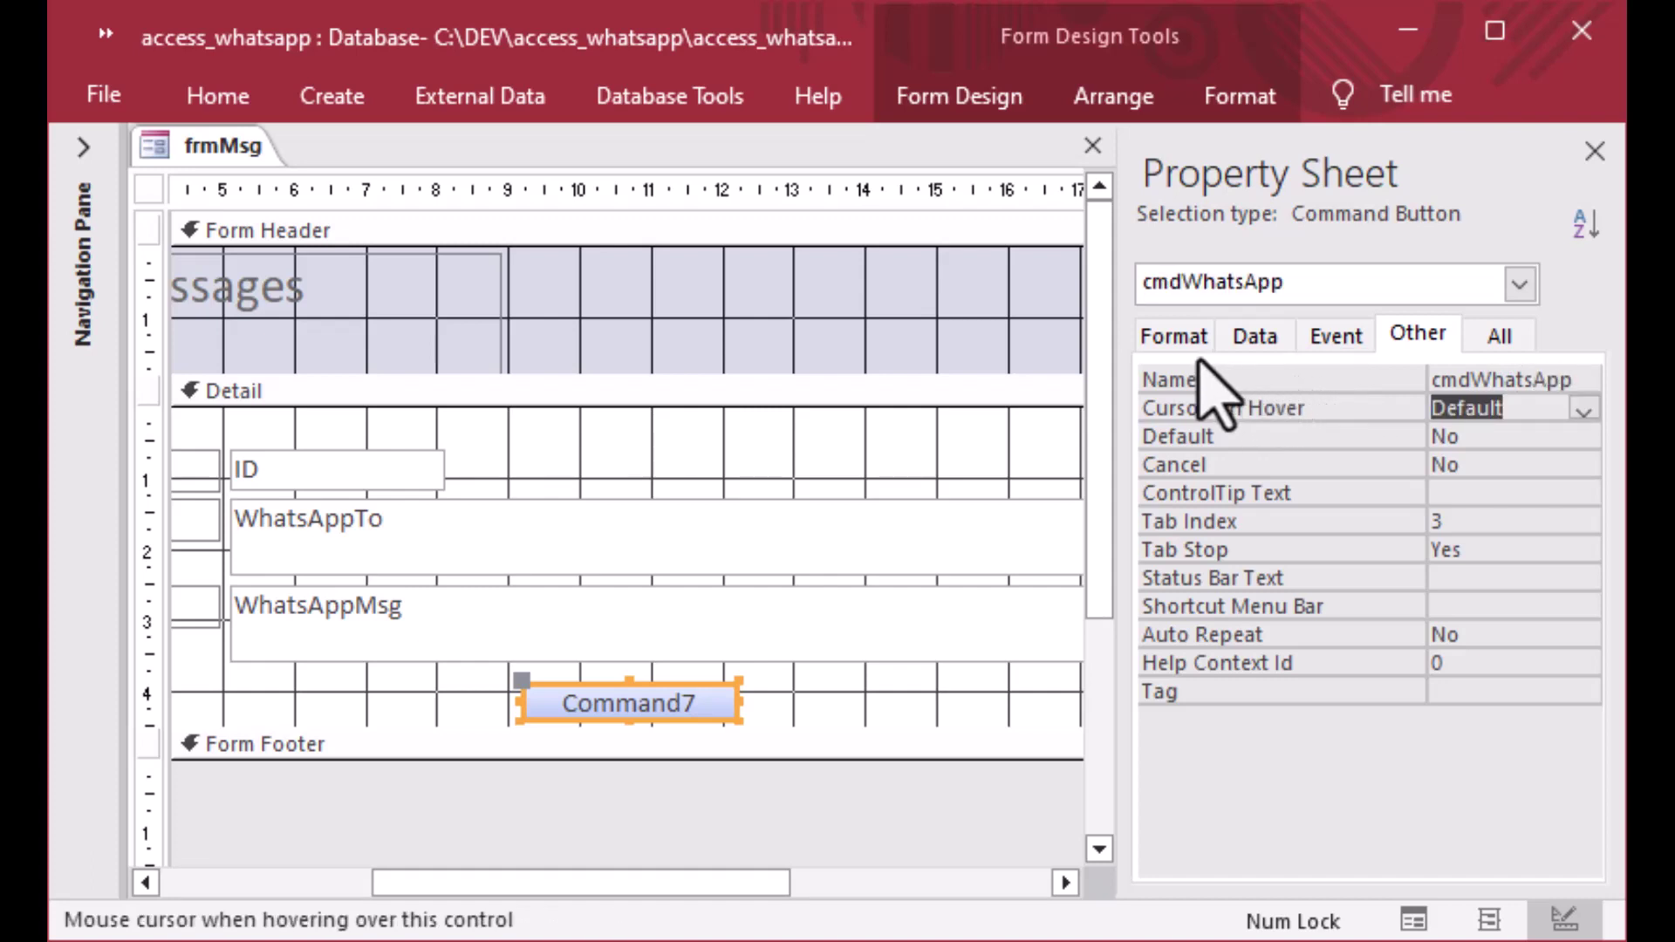
# Set the button's caption to 'Send WhatsApp'
pyautogui.click(1173, 334)
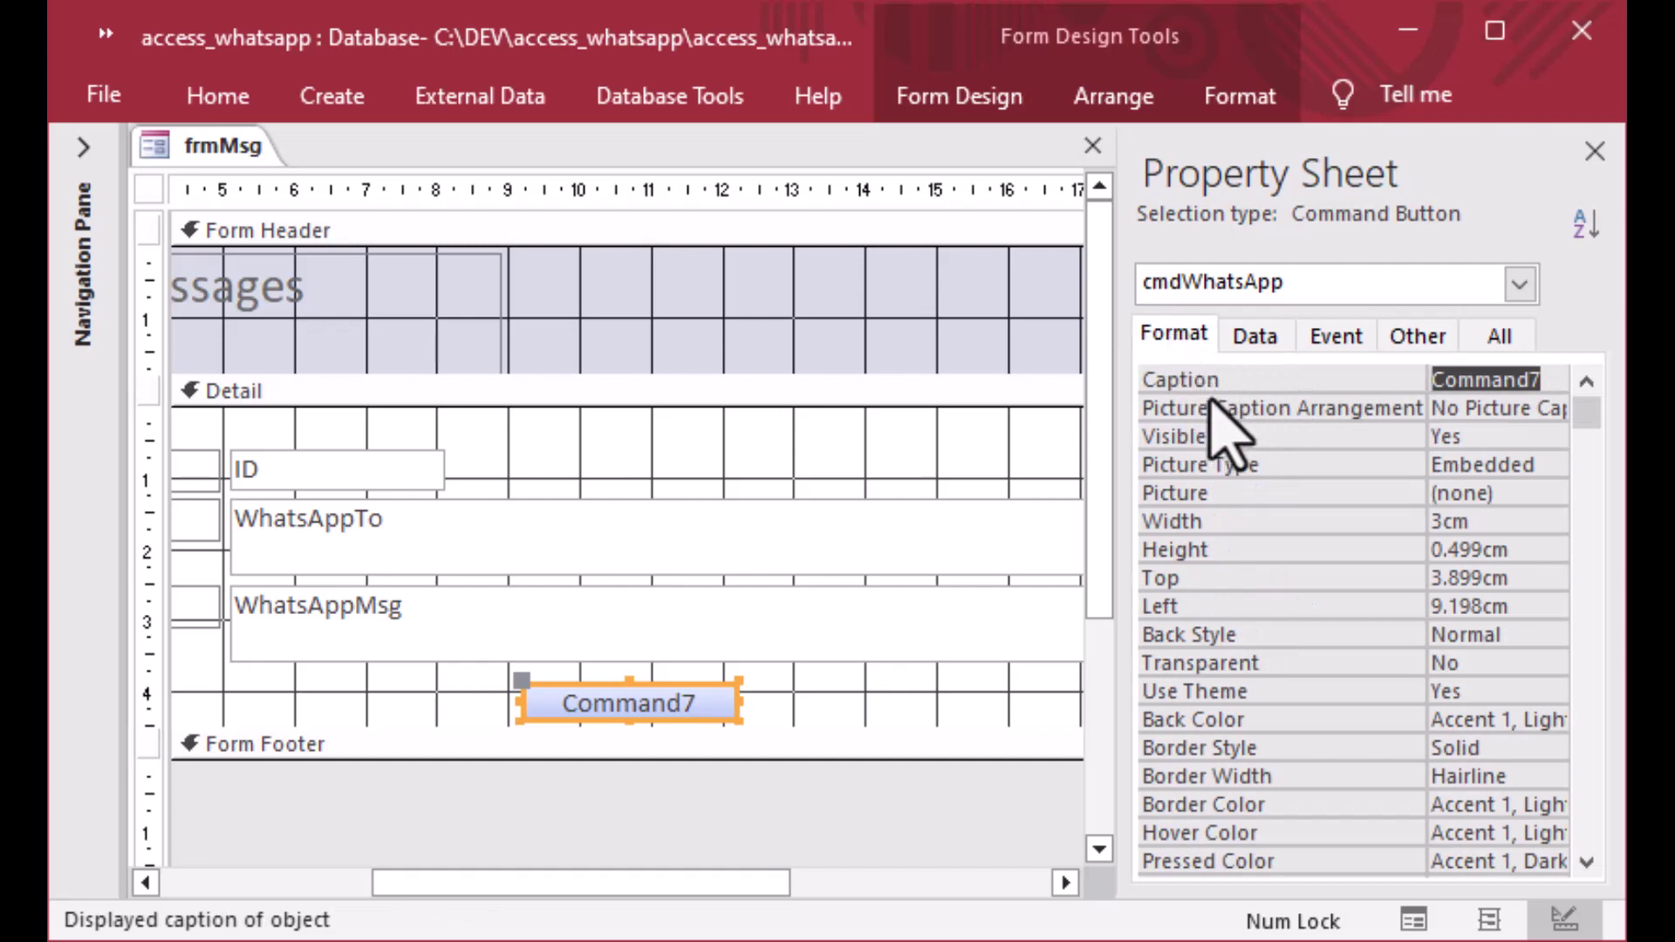
pyautogui.write('Sen')
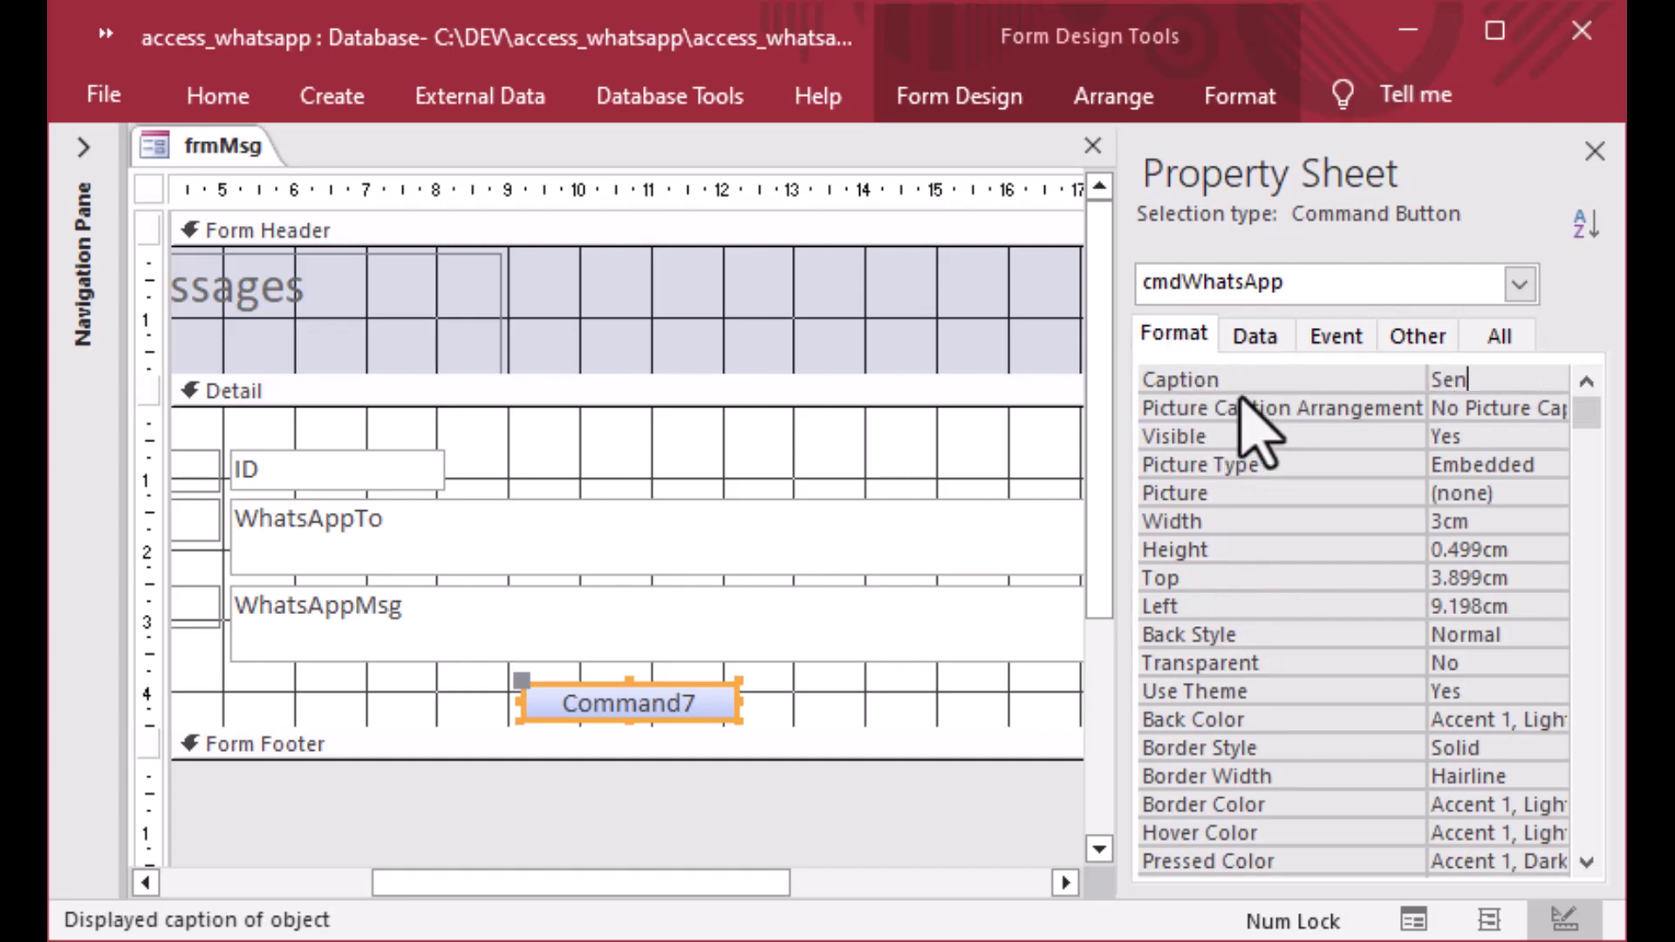
pyautogui.write('d WhatsApp')
pyautogui.press('Return')
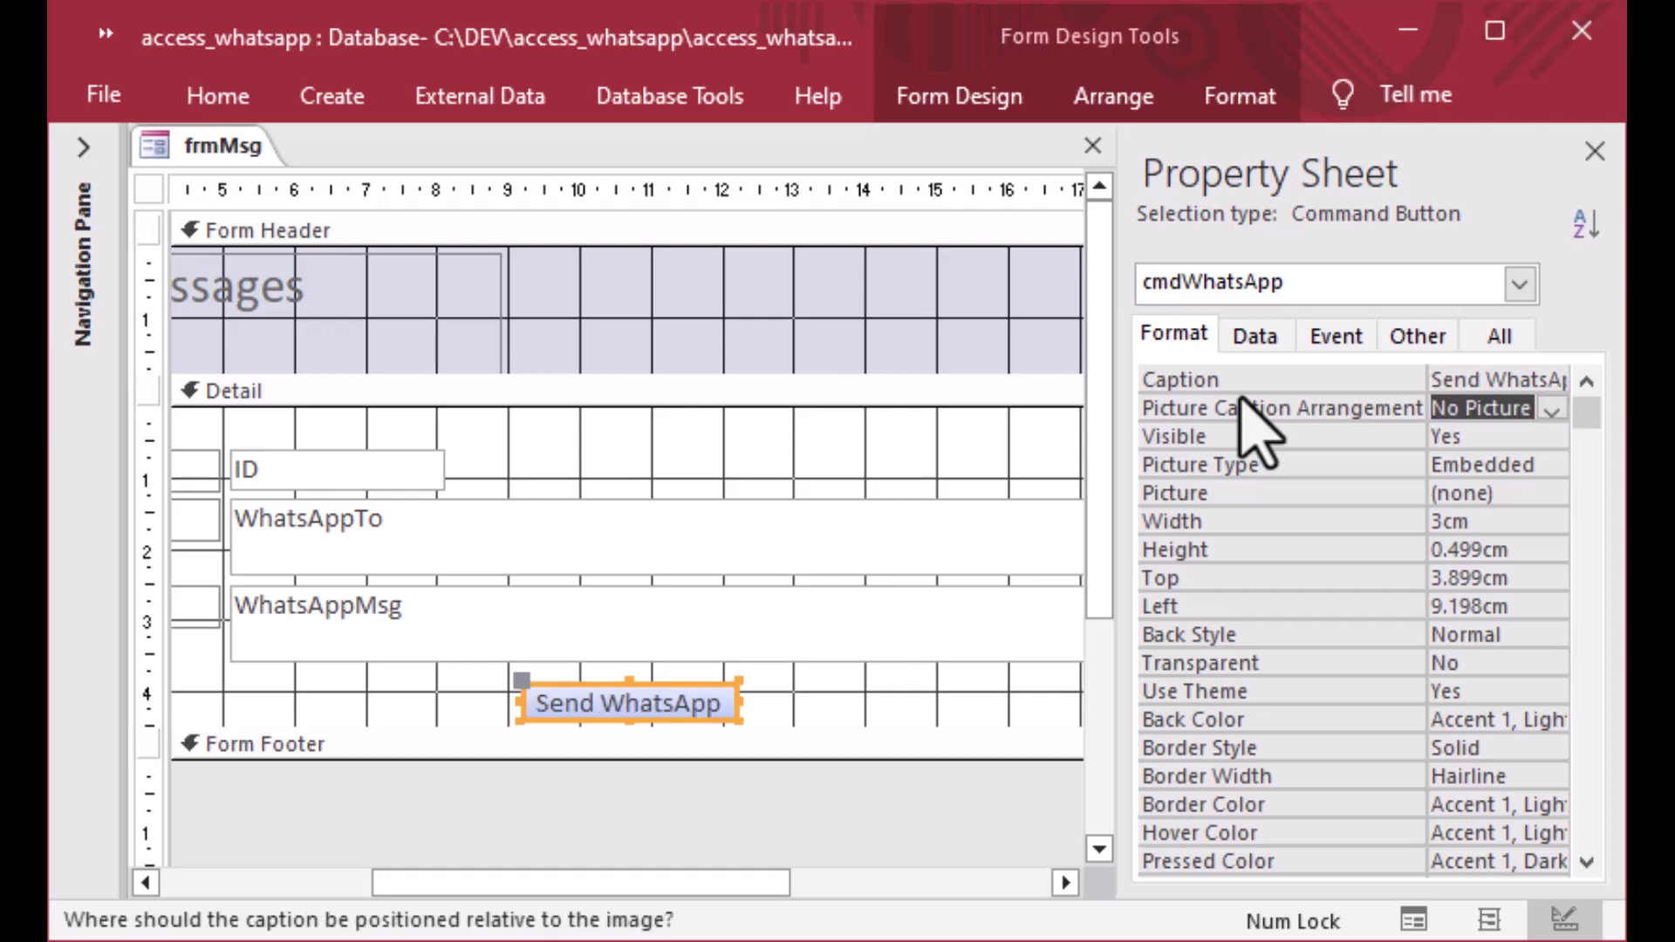
# Create the button's On Click event procedure with the Code Builder, opening cmdWhatsApp_Click in VBA
pyautogui.click(1335, 336)
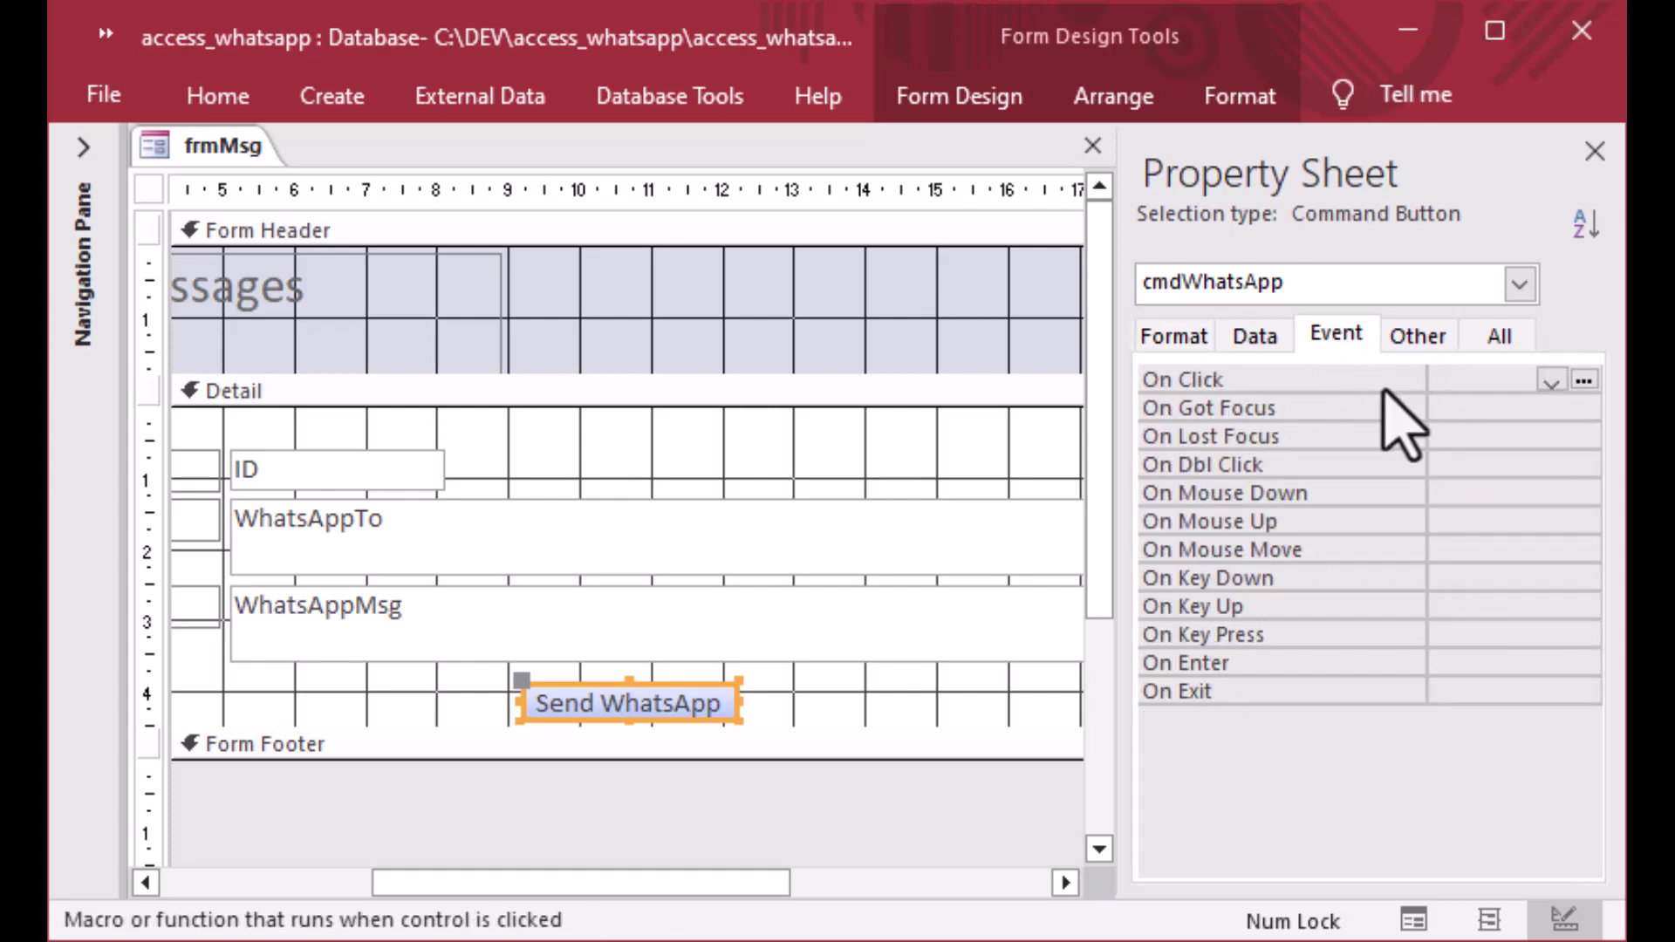
pyautogui.click(1583, 381)
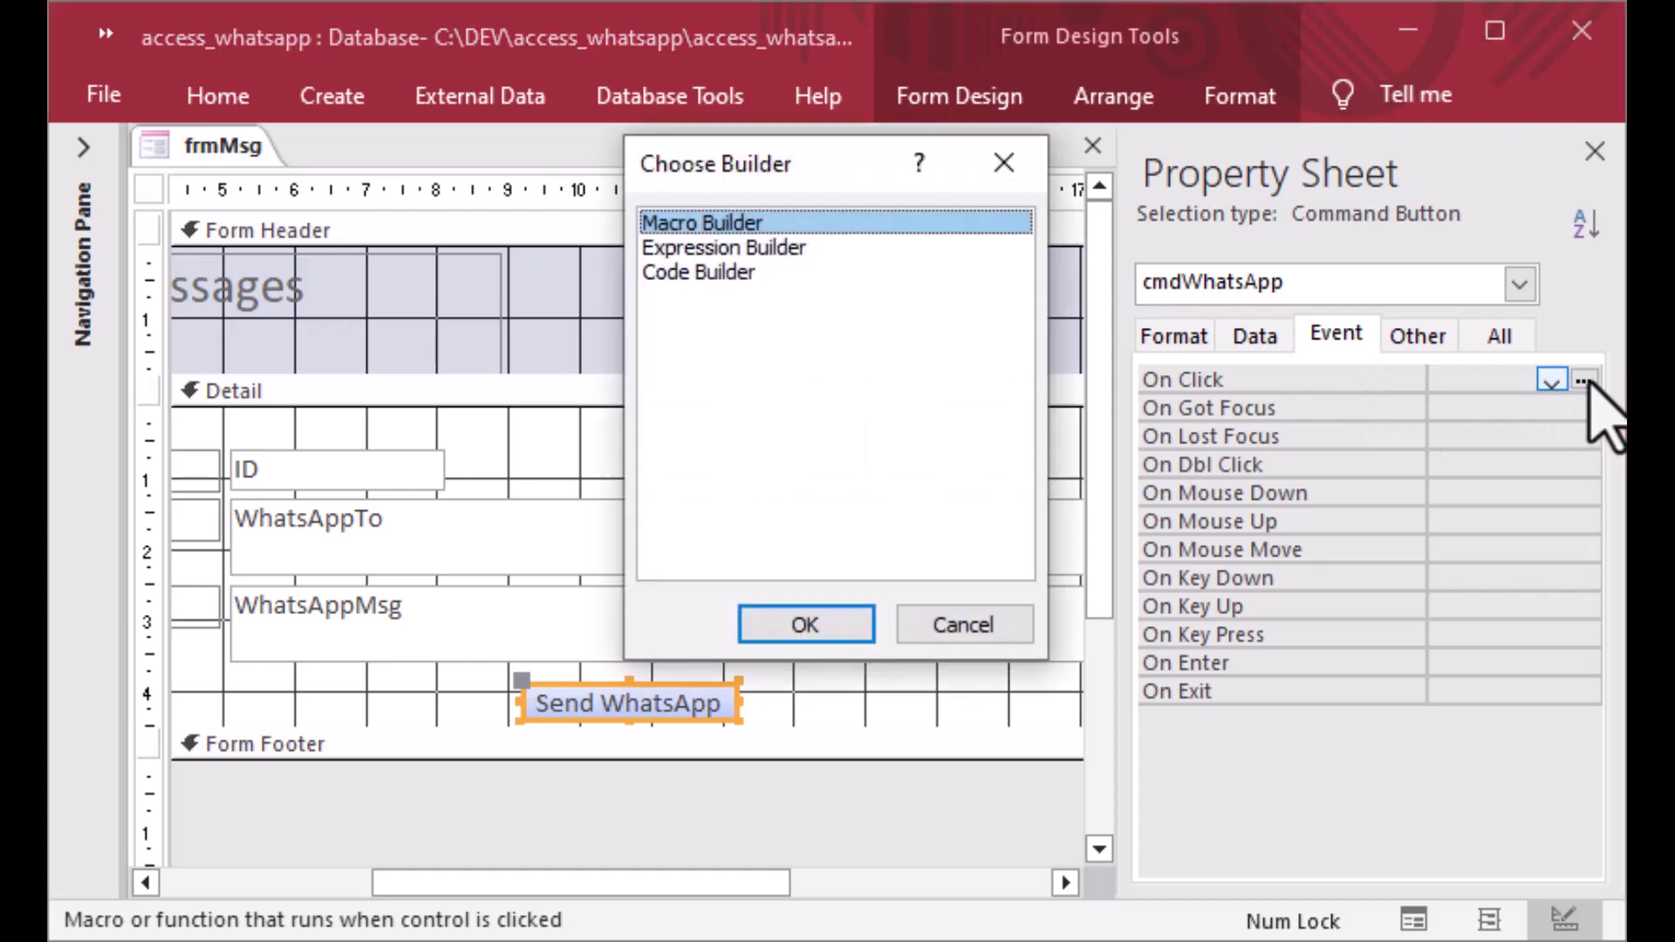
pyautogui.doubleClick(731, 273)
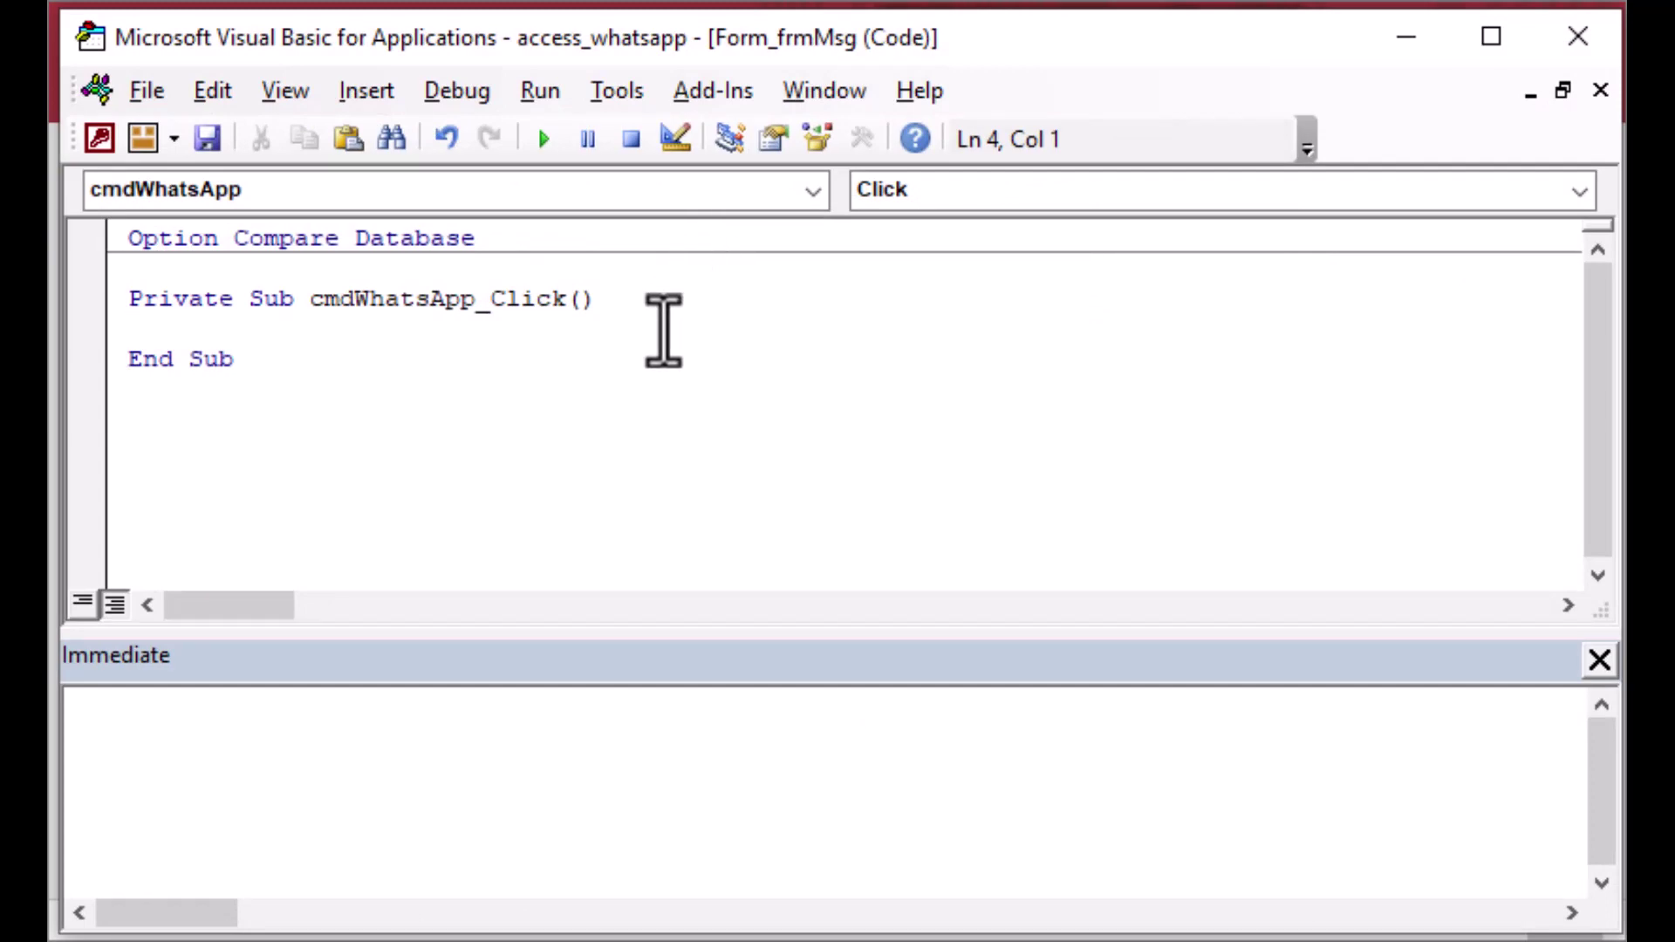
# Begin a comment reading 'Sends a' inside the cmdWhatsApp_Click procedure
pyautogui.write("'Senc")
pyautogui.press('BackSpace')
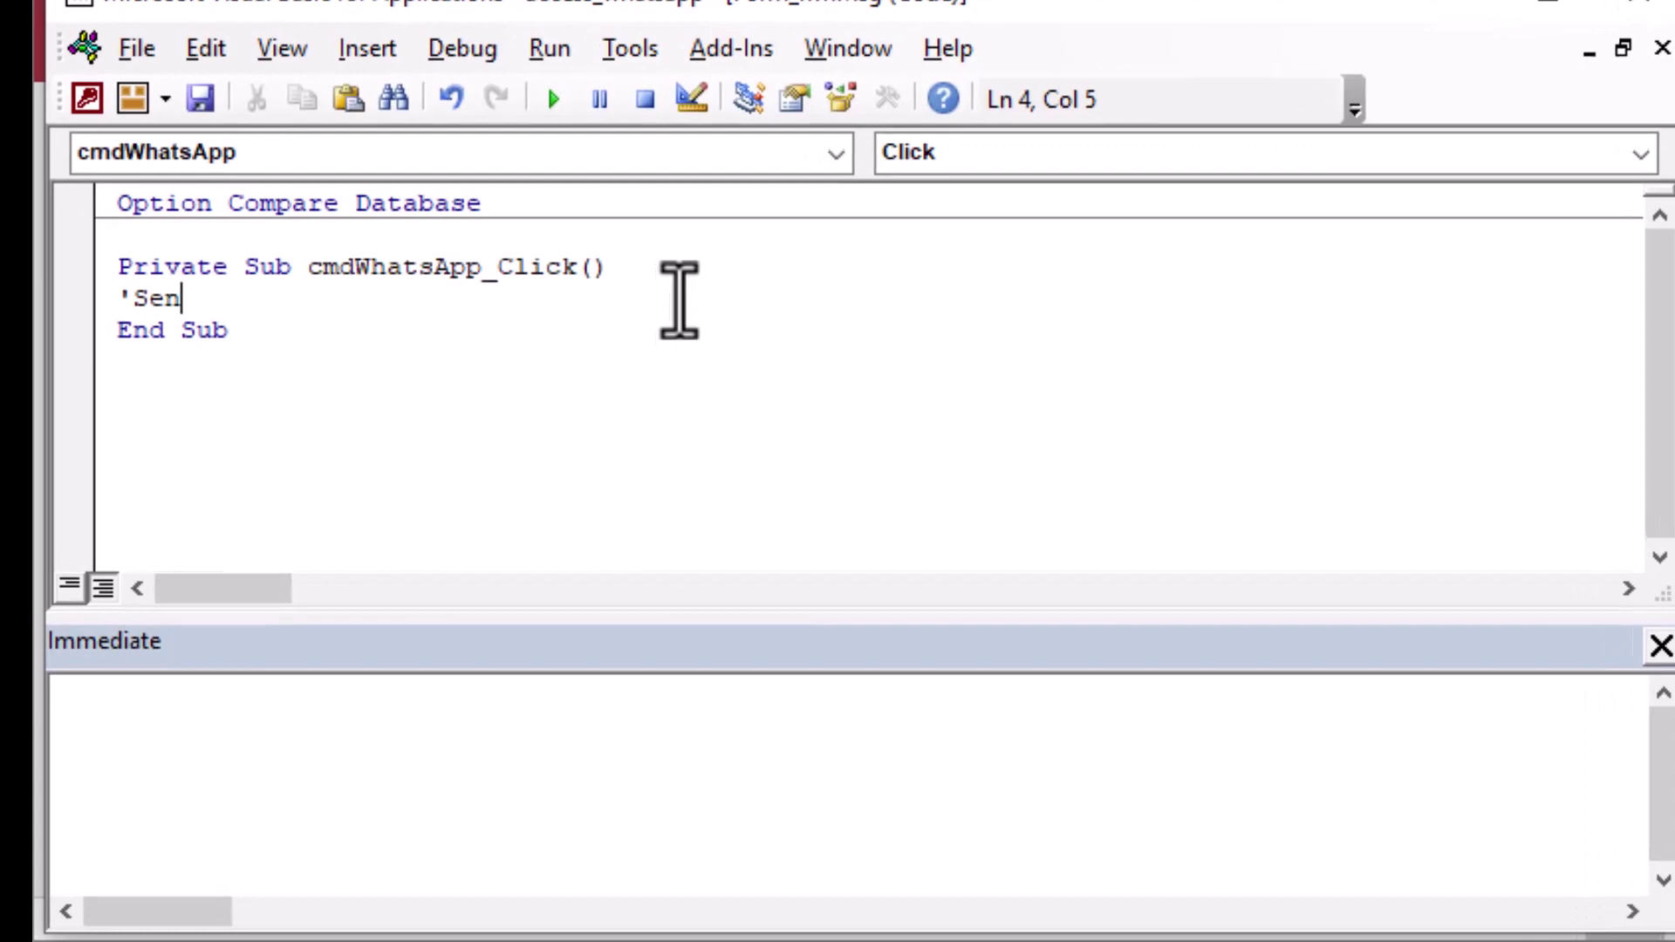
pyautogui.write('ds a')
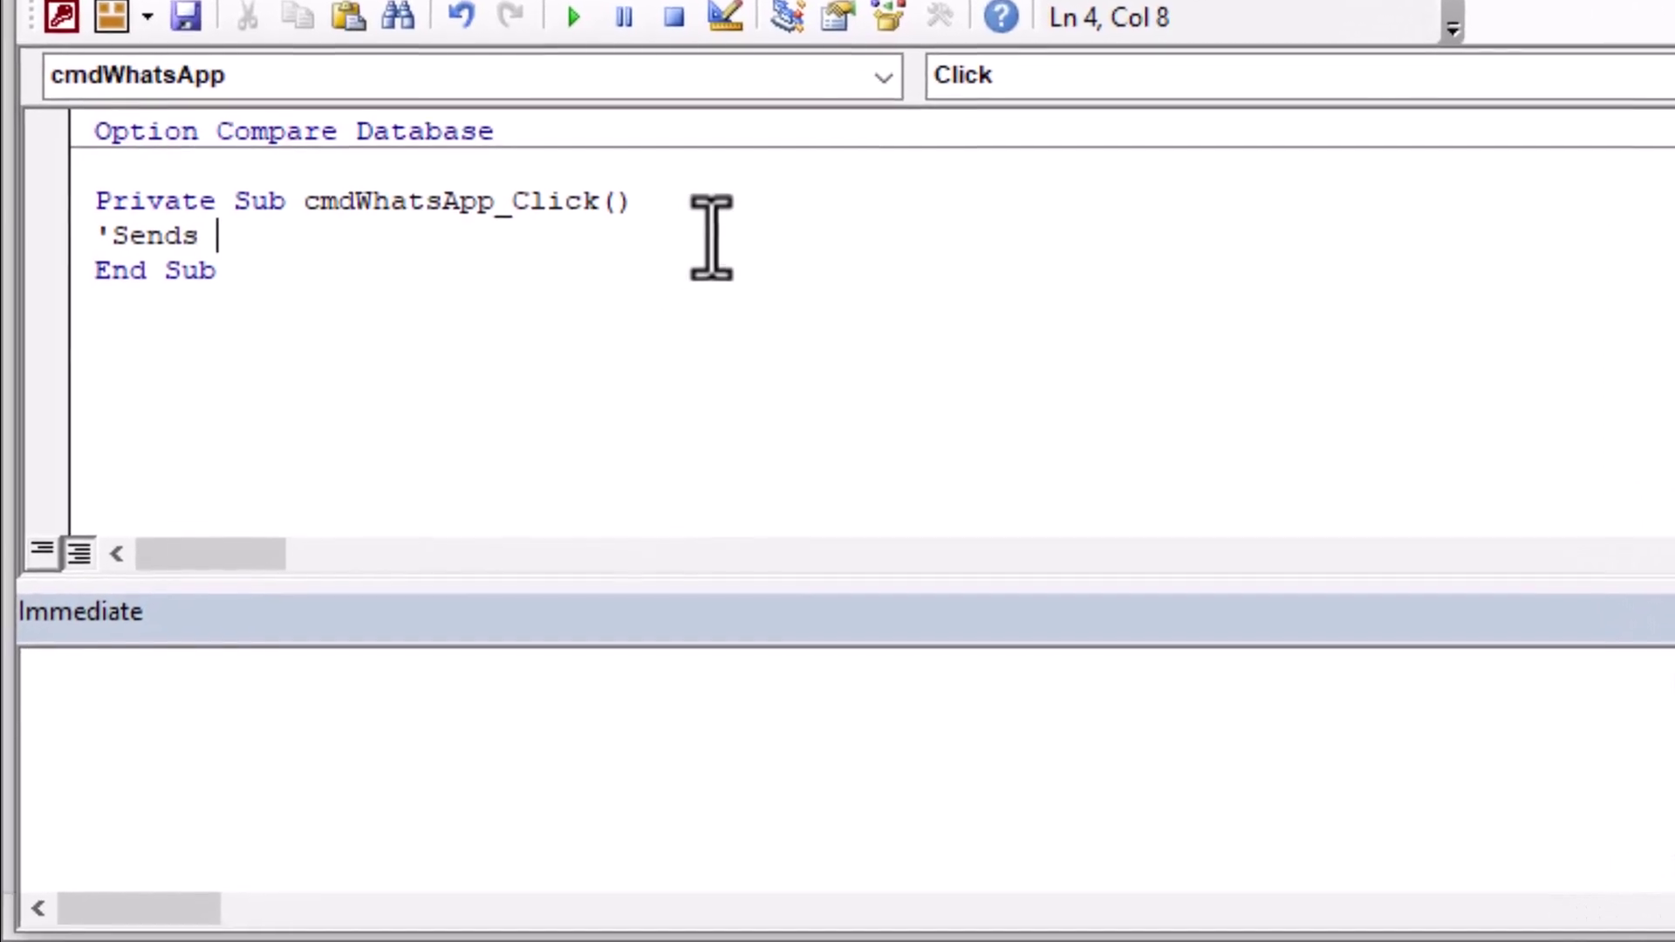